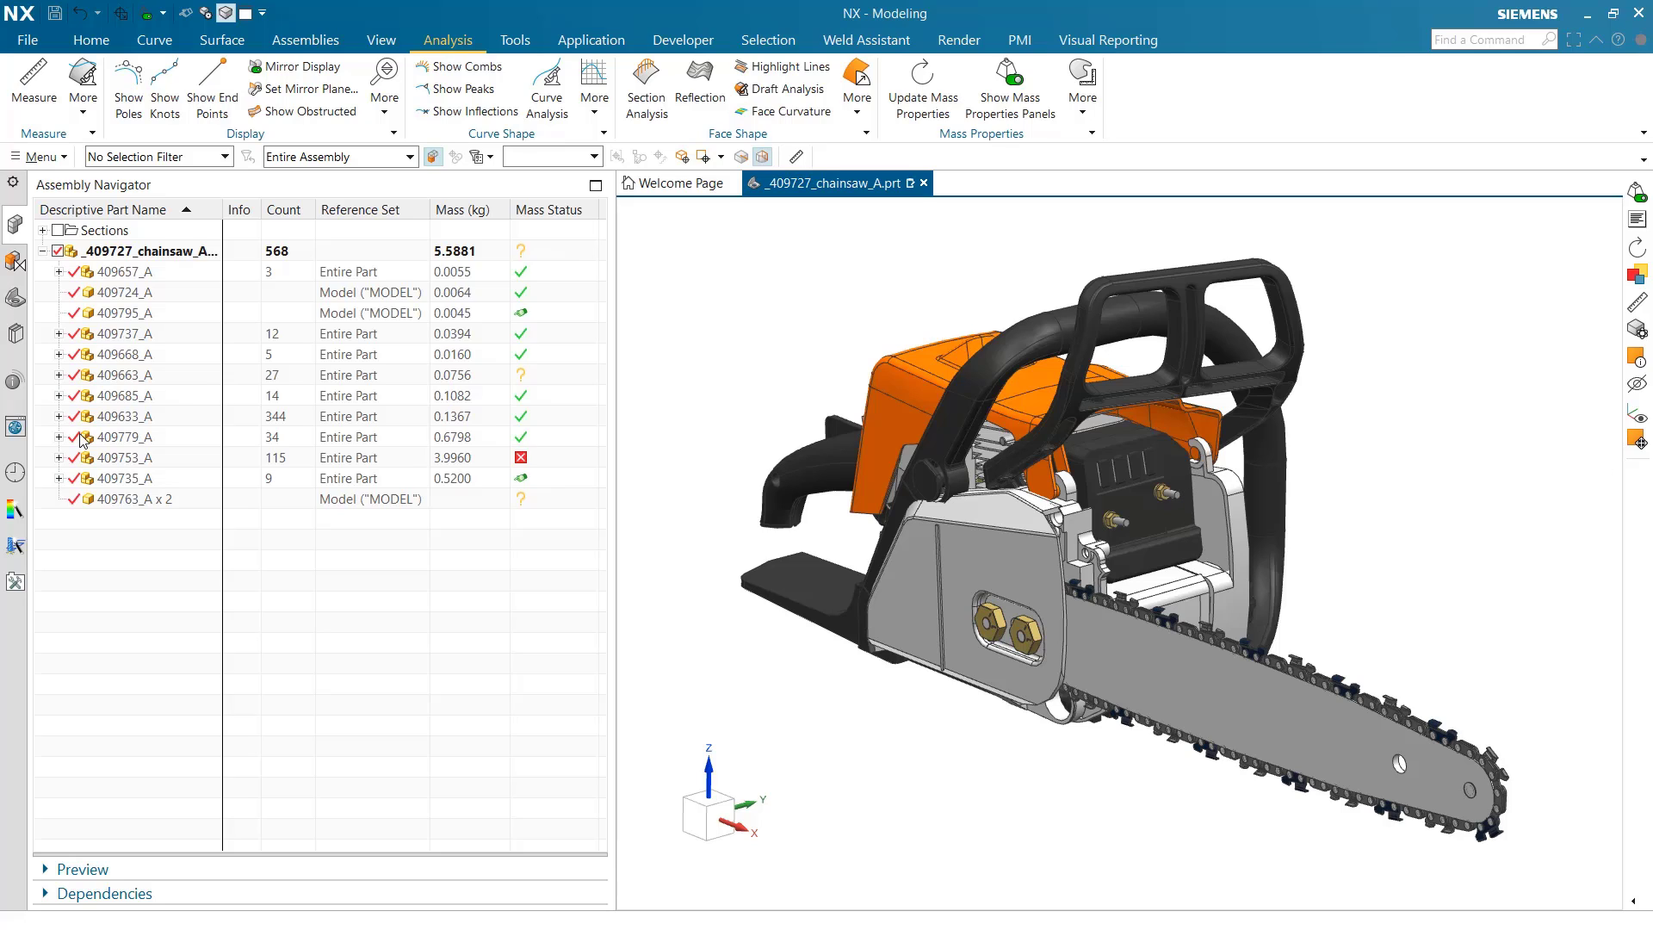
- Open 804332_assm.prt from the recent parts and show the Mass Properties panel in the Assembly Navigator
{"action": "left_click", "coordinate": [15, 472]}
{"action": "left_click", "coordinate": [188, 411]}
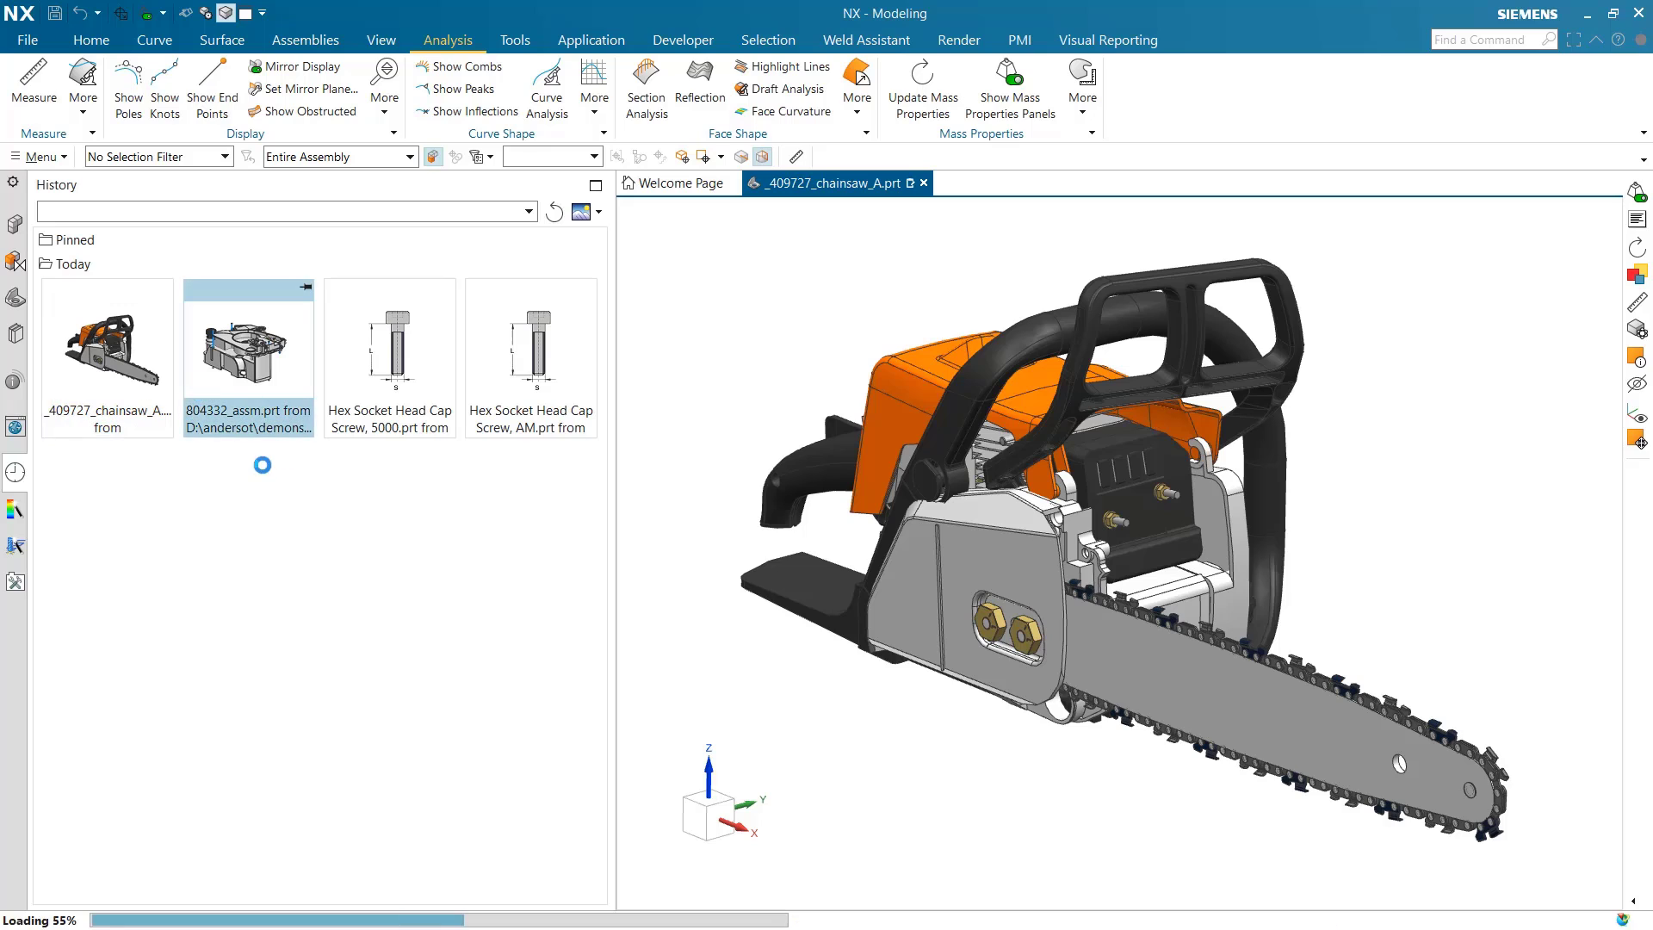
{"action": "left_click", "coordinate": [14, 224]}
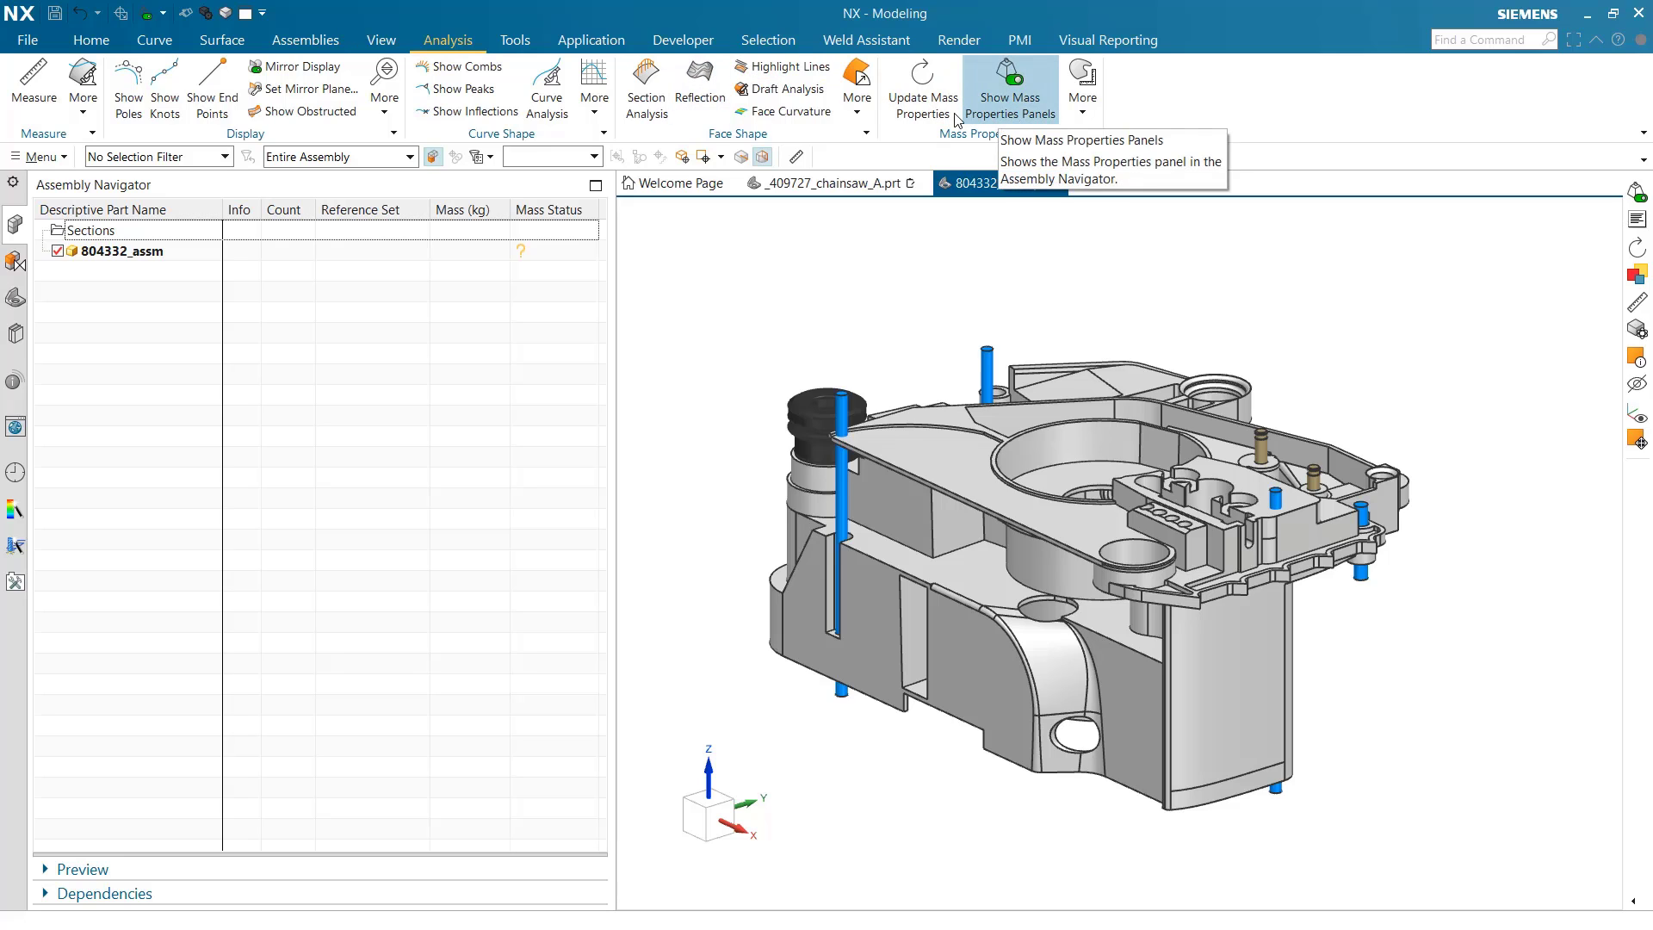
{"action": "left_click", "coordinate": [1000, 106]}
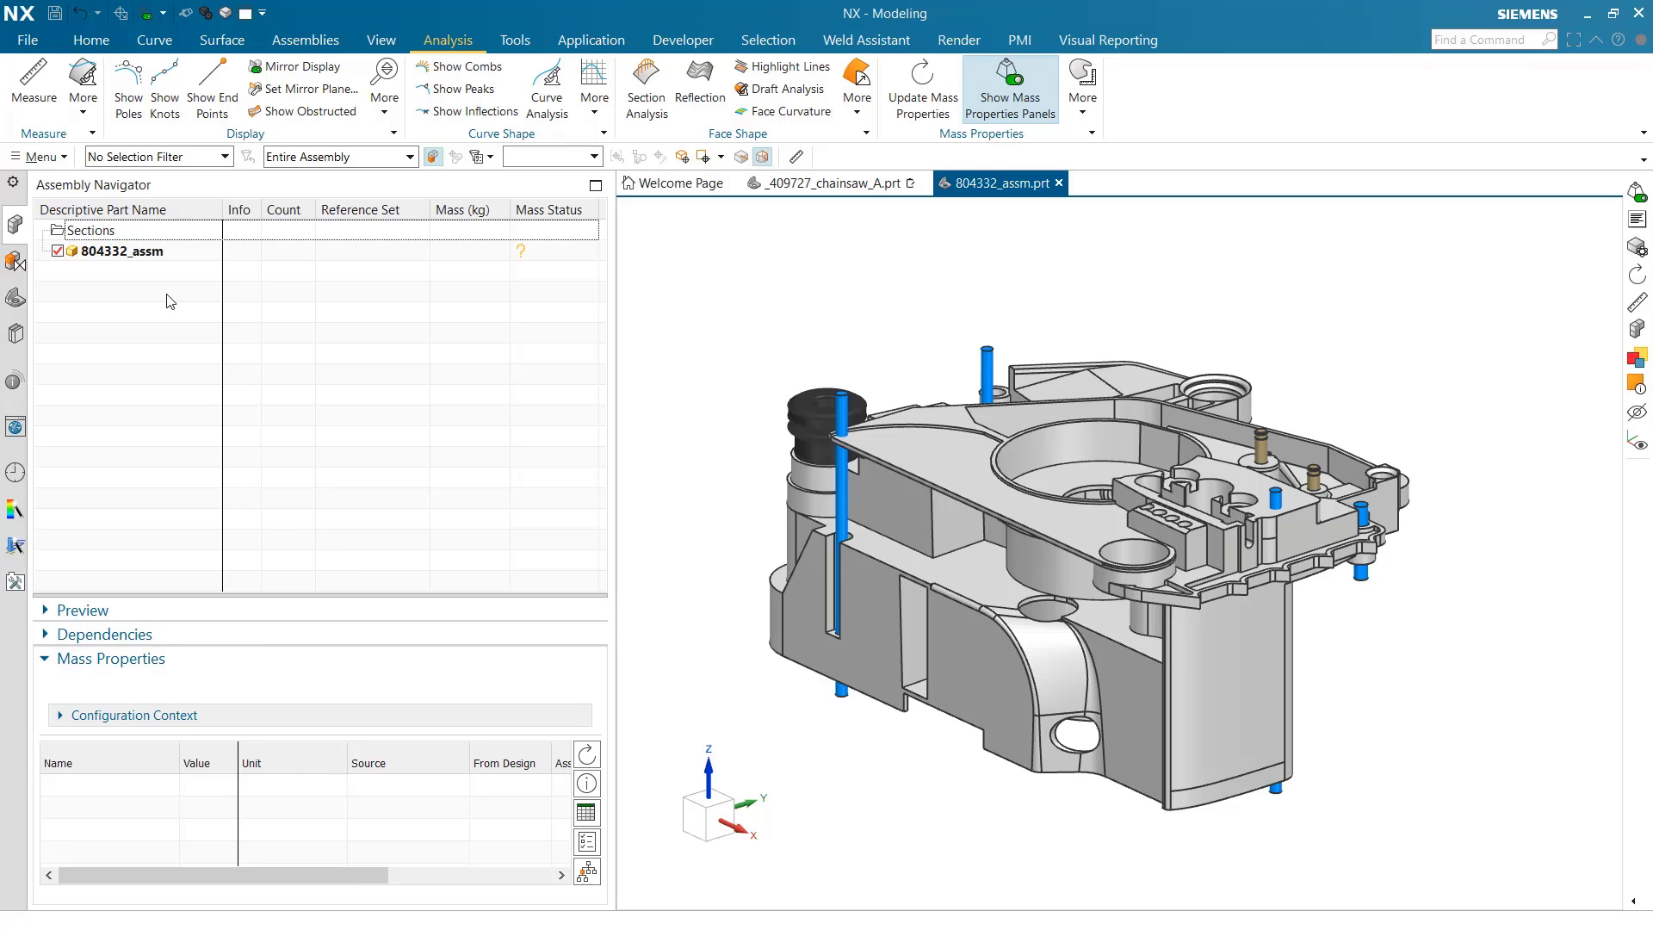
- Switch the mass properties panels off and back on while displaying the Part Navigator
{"action": "left_click", "coordinate": [15, 297]}
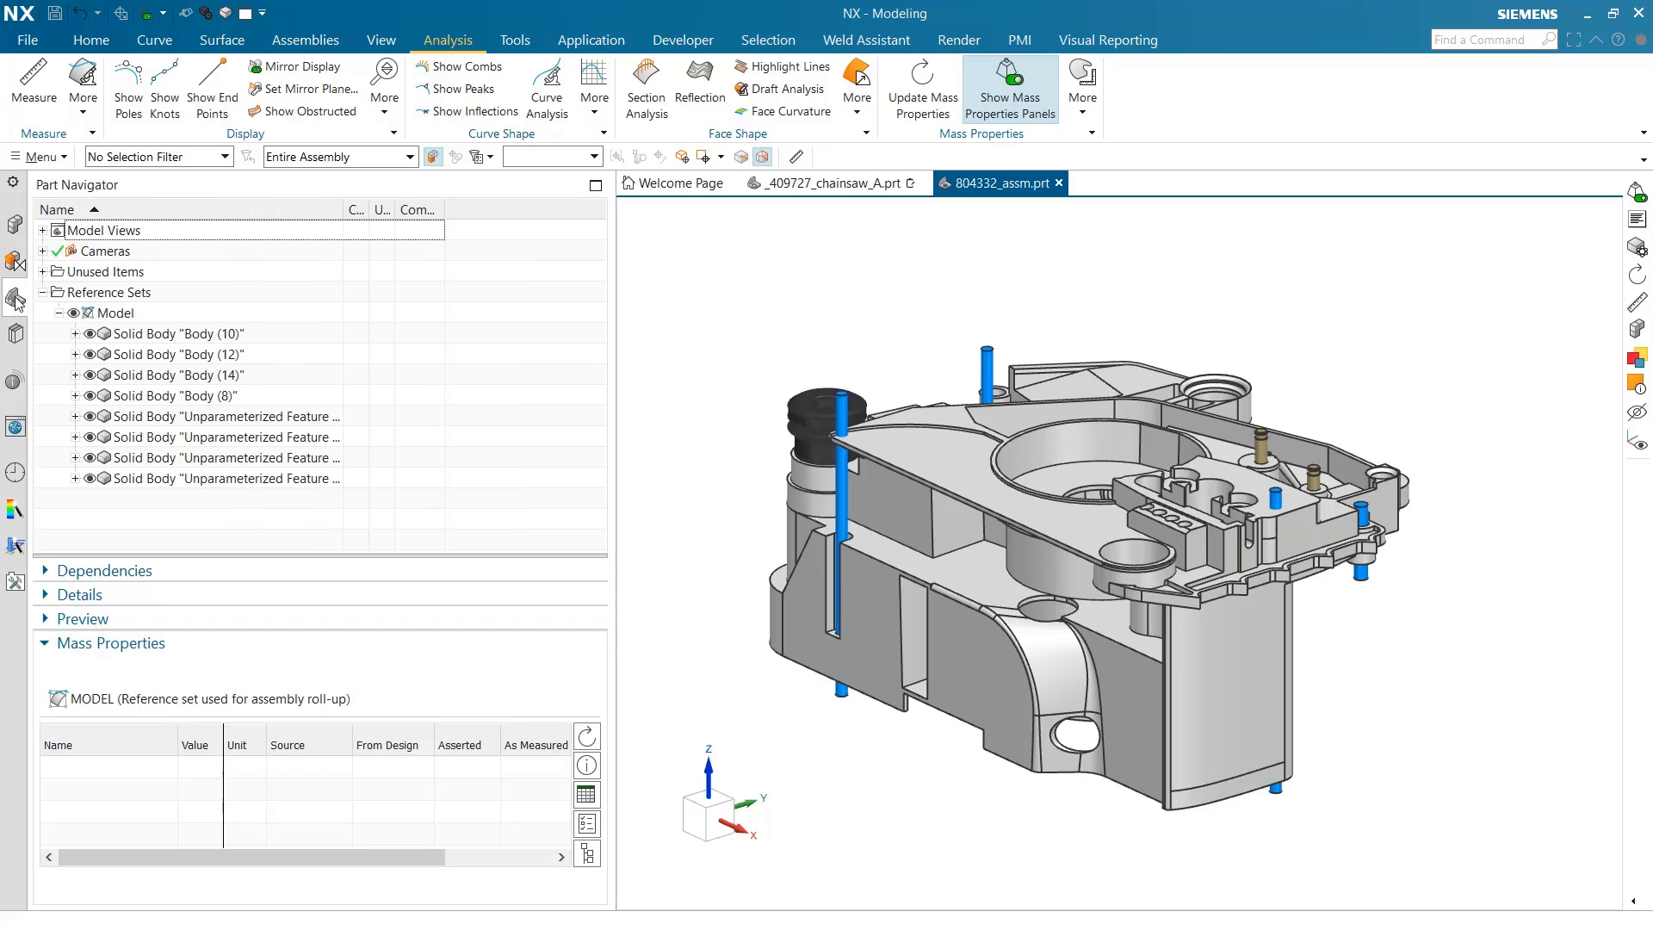
{"action": "left_click", "coordinate": [1029, 99]}
{"action": "left_click", "coordinate": [1027, 98]}
{"action": "left_click", "coordinate": [1028, 98]}
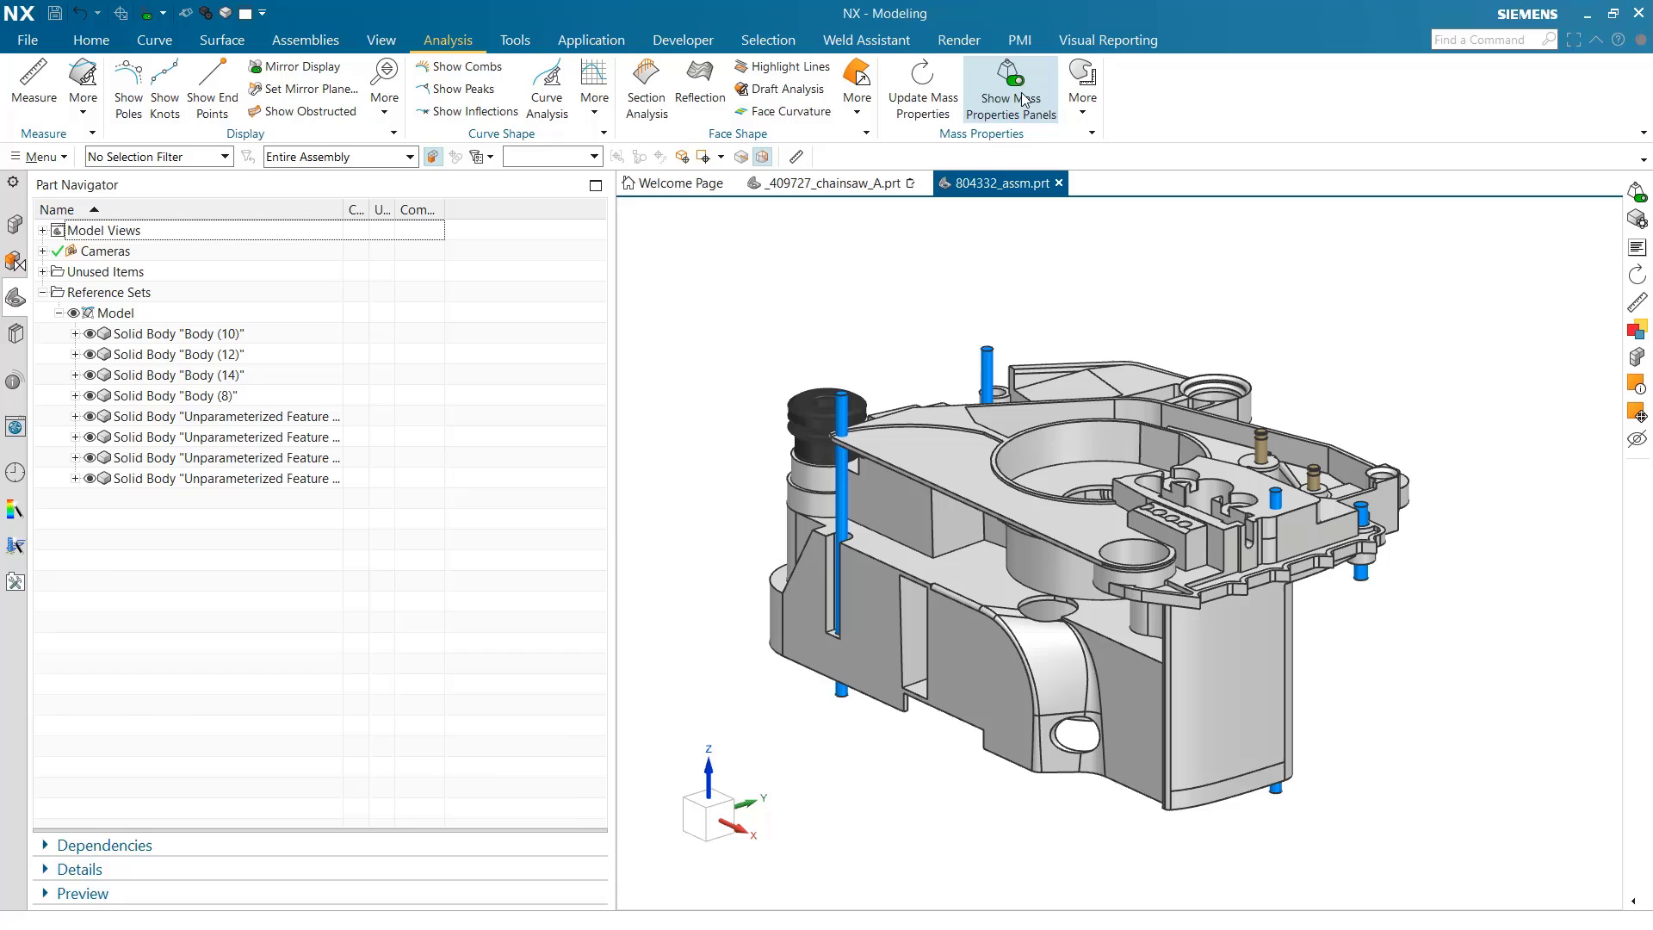
{"action": "left_click", "coordinate": [1025, 99]}
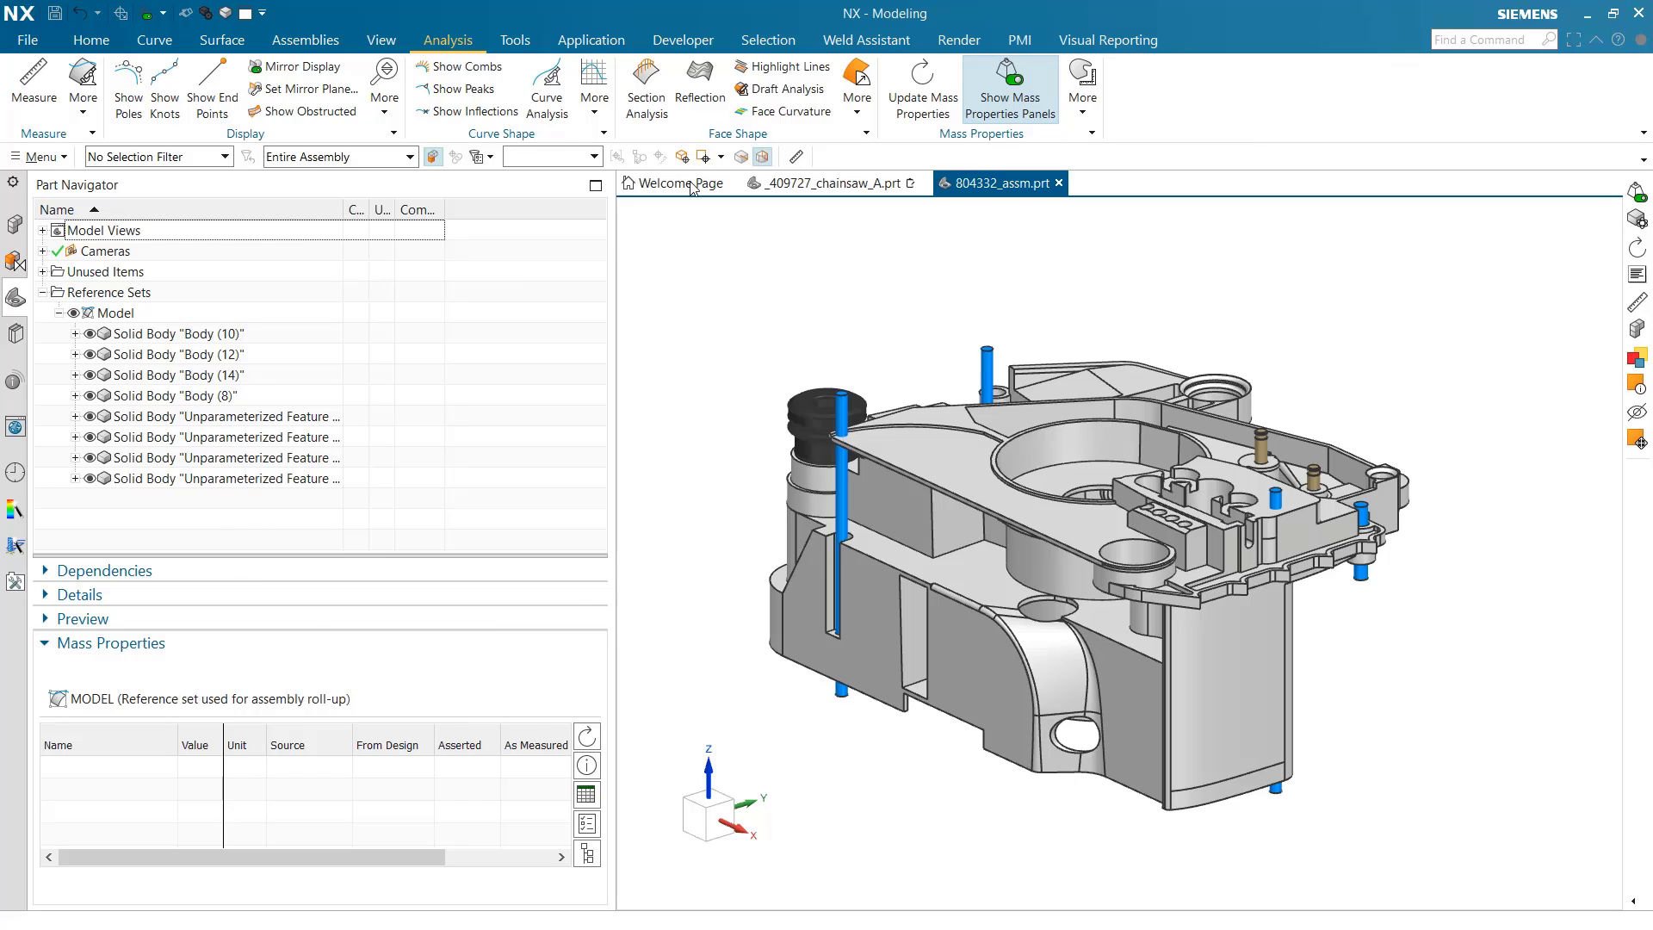
- Update the mass properties of 804332_assm in the Assembly Navigator and clear the selection
{"action": "left_click", "coordinate": [14, 224]}
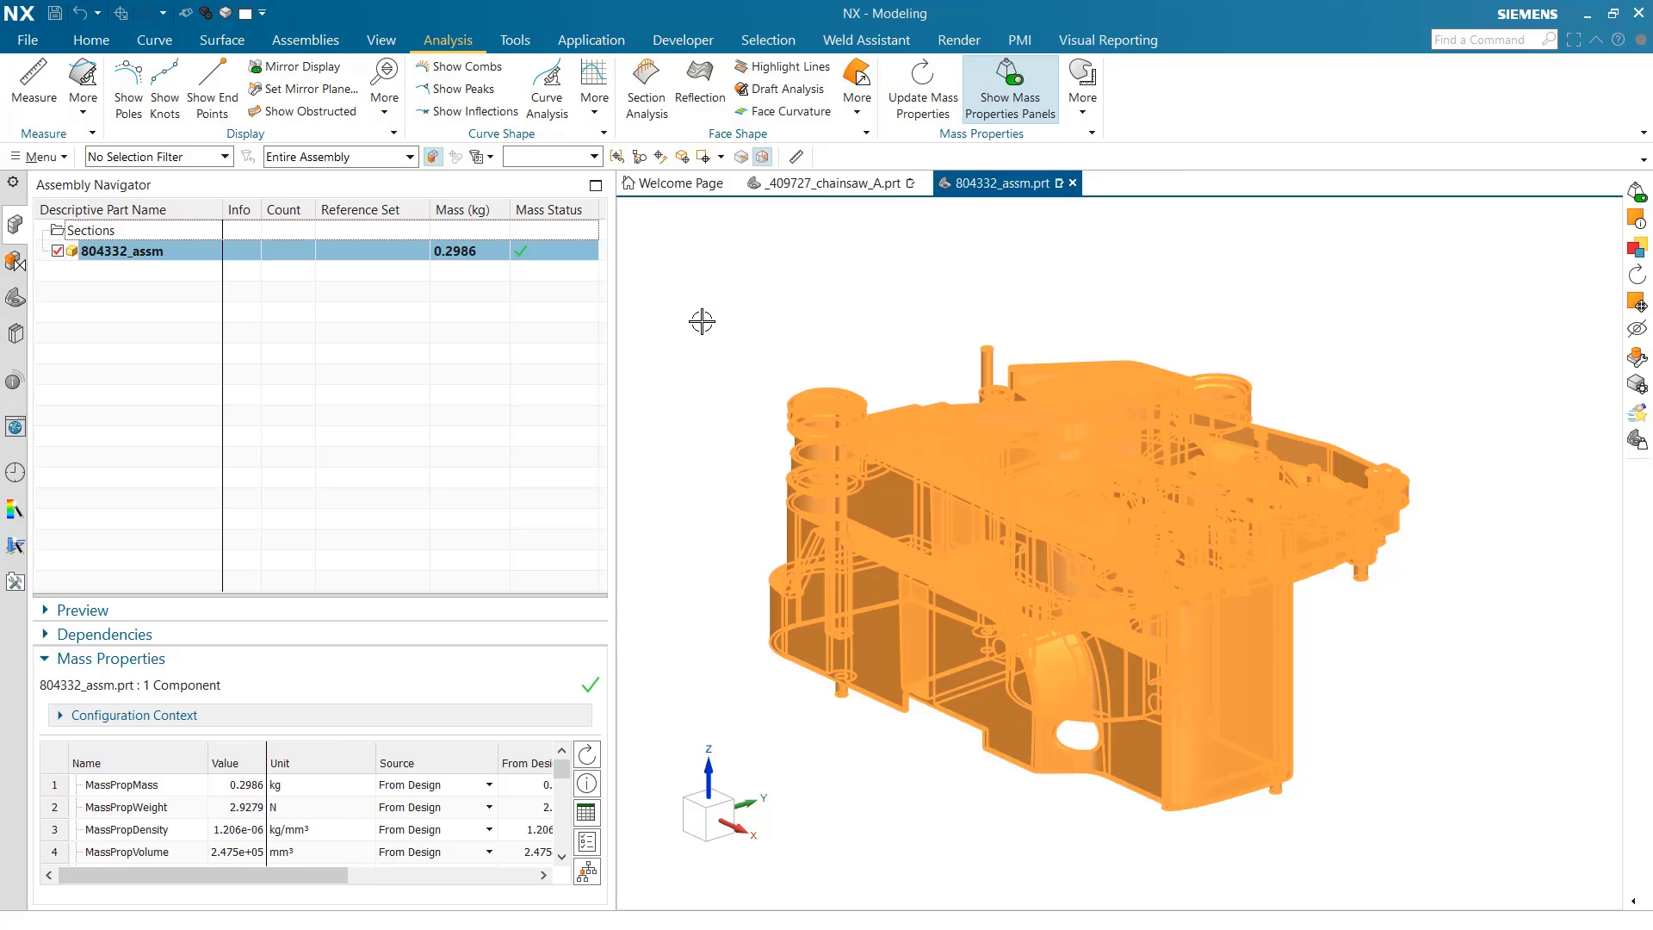
{"action": "key", "text": "Escape"}
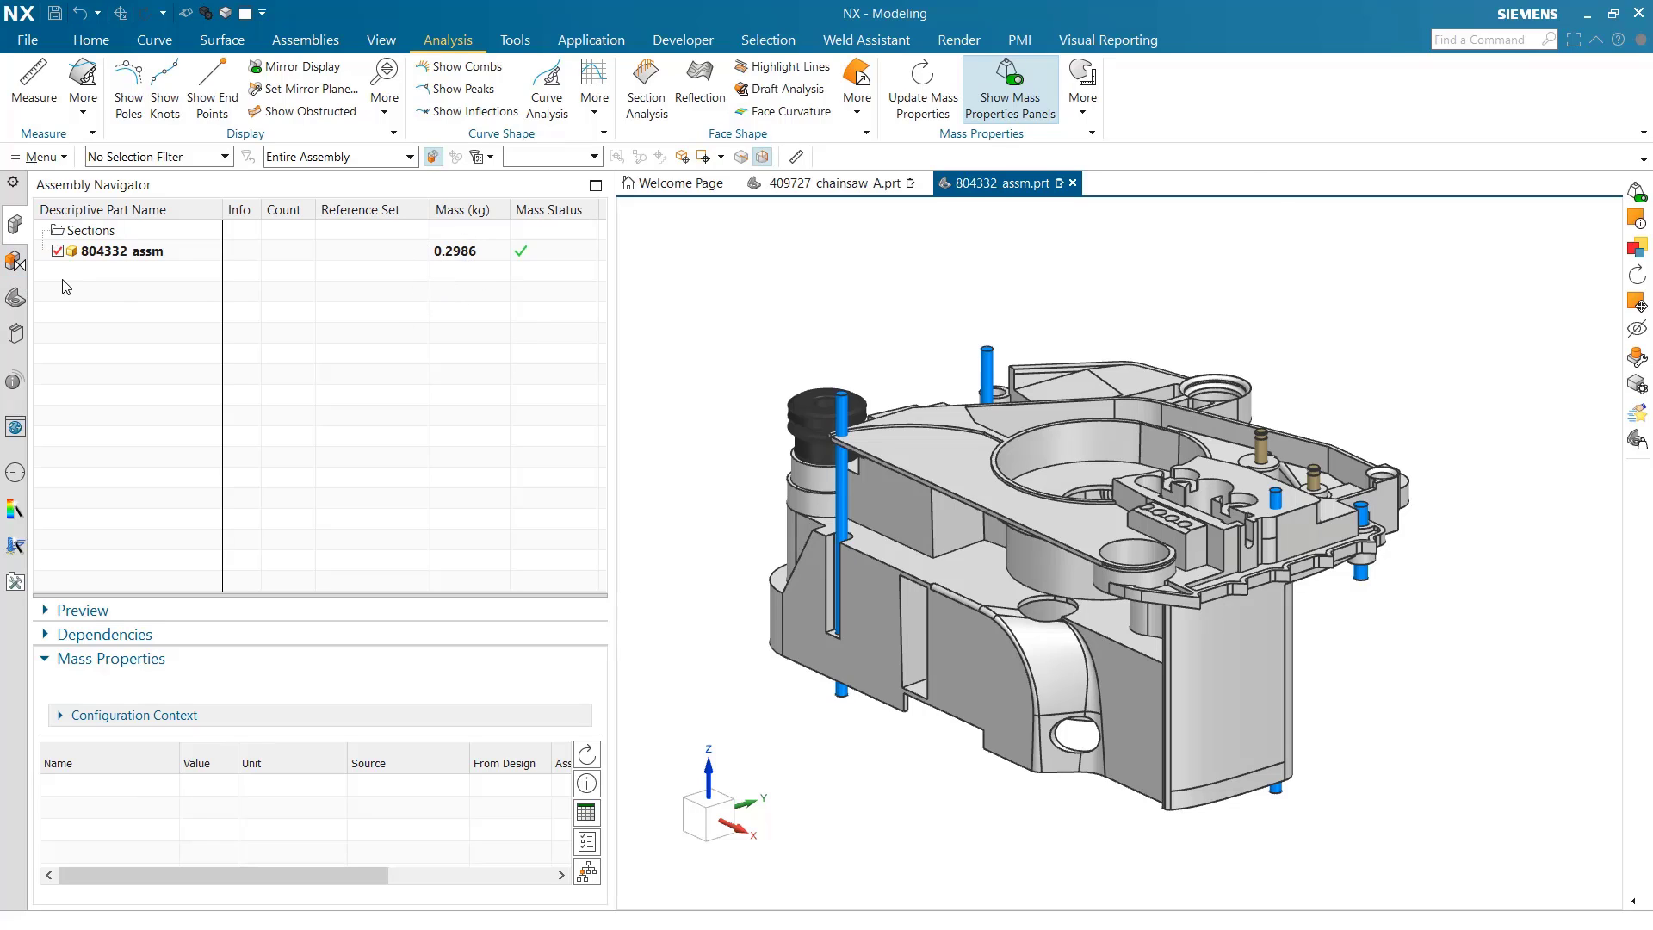
- Widen the Part Navigator's Name column to fit the body names and list the features in timestamp order
{"action": "left_click", "coordinate": [16, 300]}
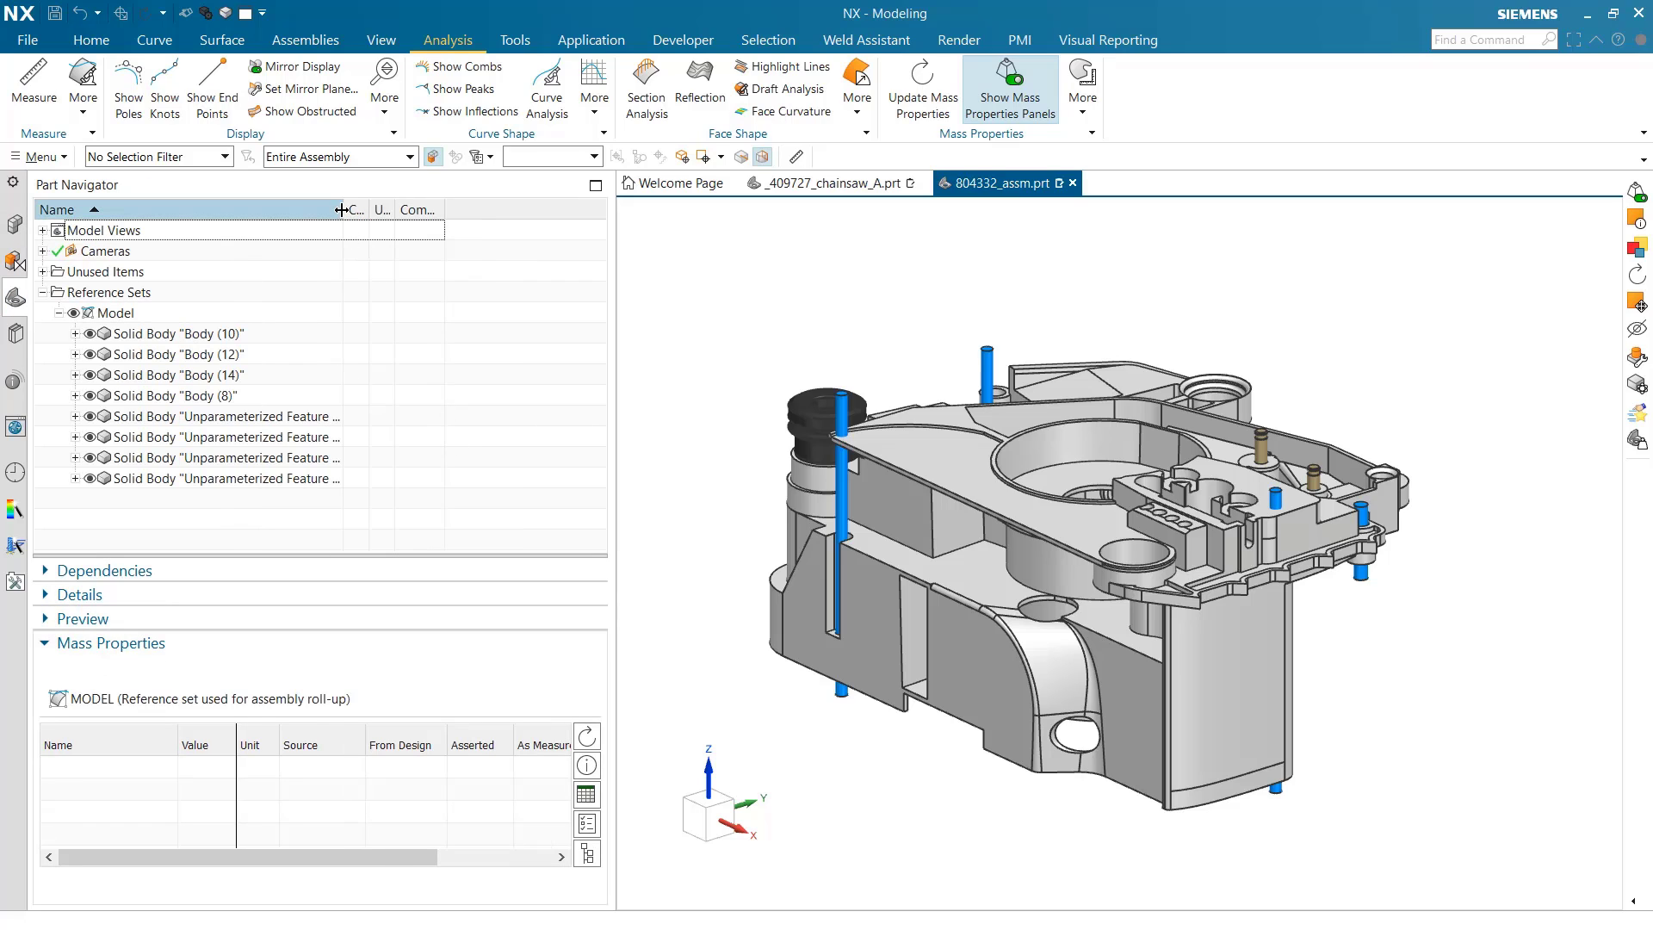
{"action": "left_click_drag", "start_coordinate": [342, 209], "coordinate": [400, 209]}
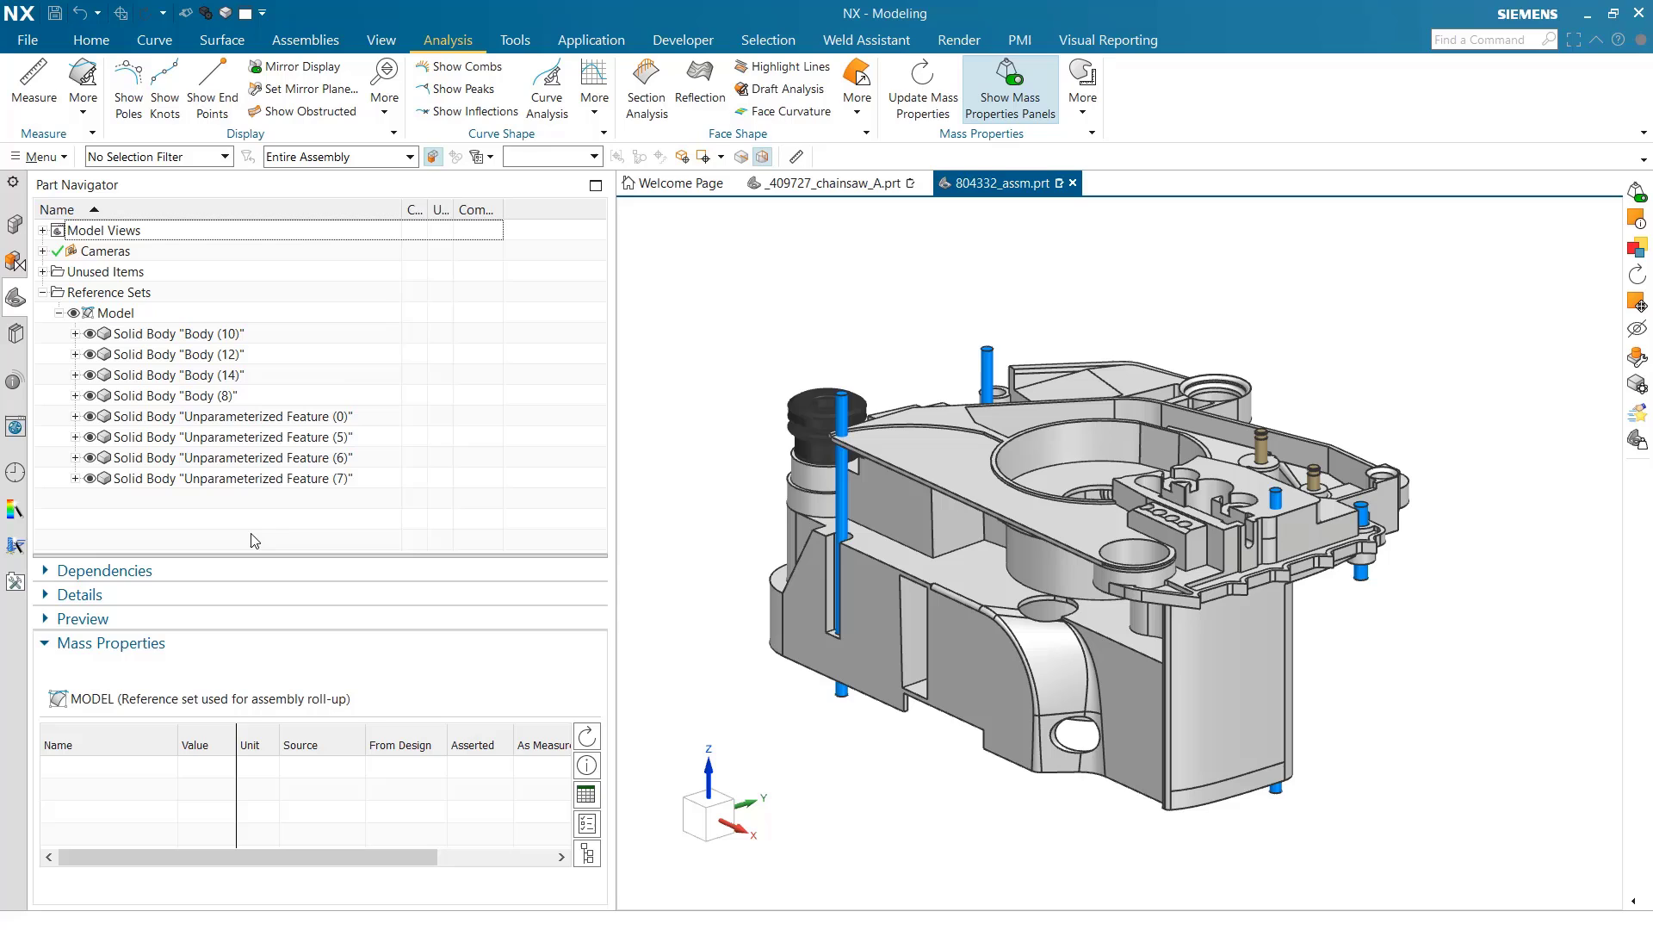
{"action": "left_click", "coordinate": [588, 853]}
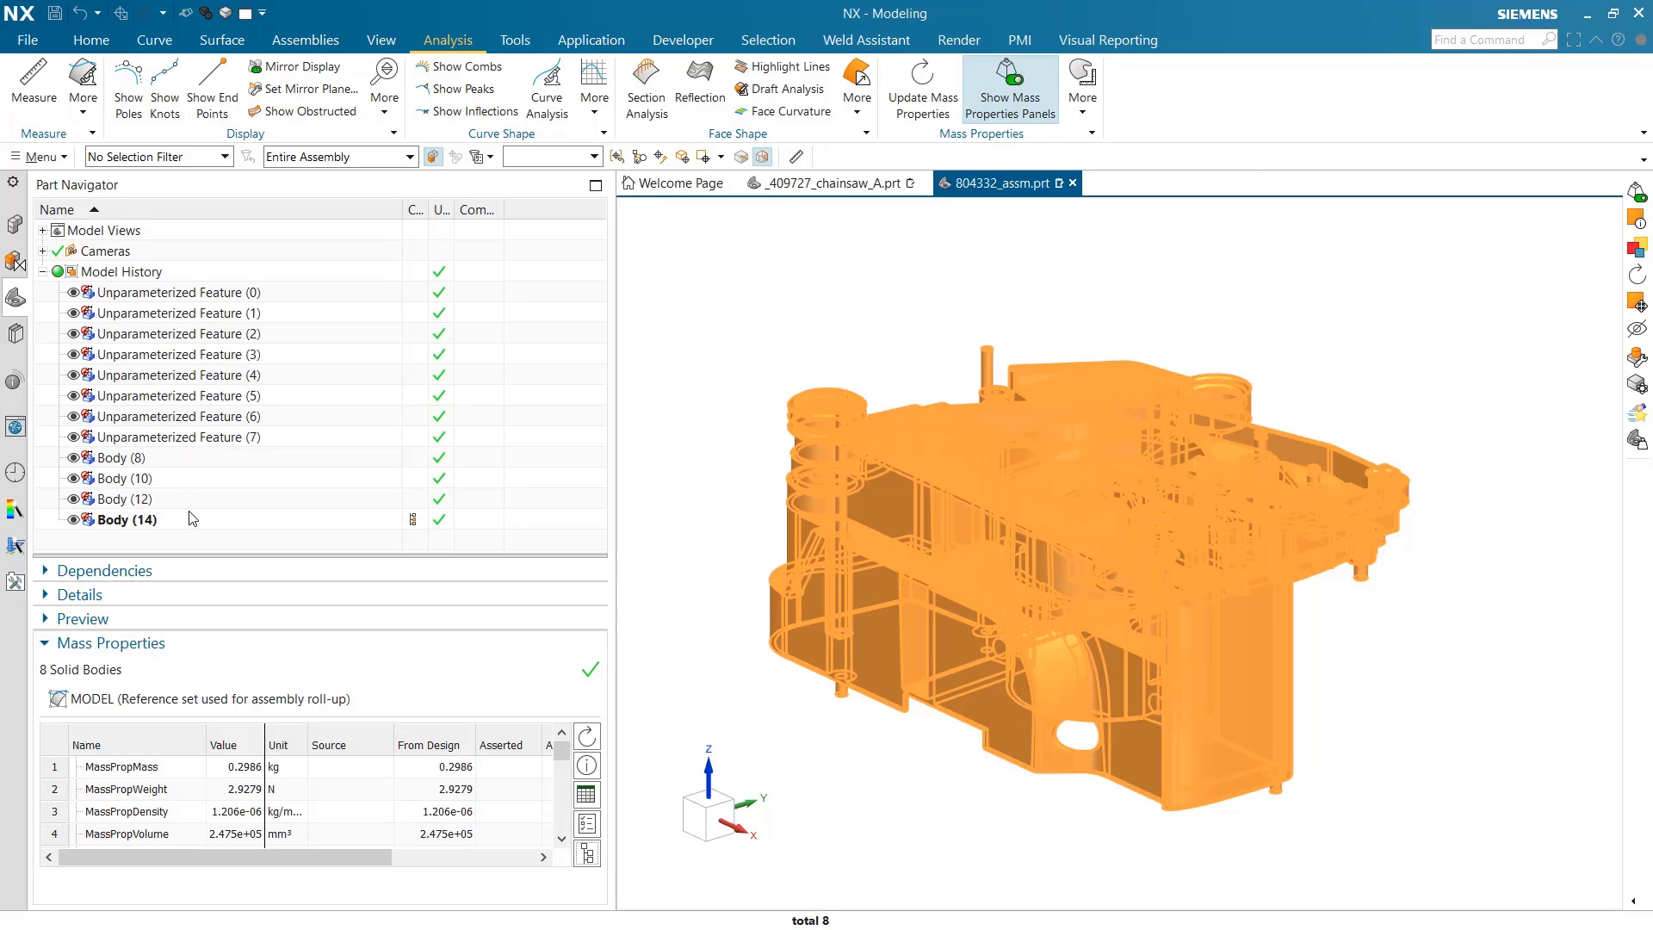
- Inspect the mass properties and locations of Unparameterized Features (0) to (4) in the model history
{"action": "left_click", "coordinate": [210, 294]}
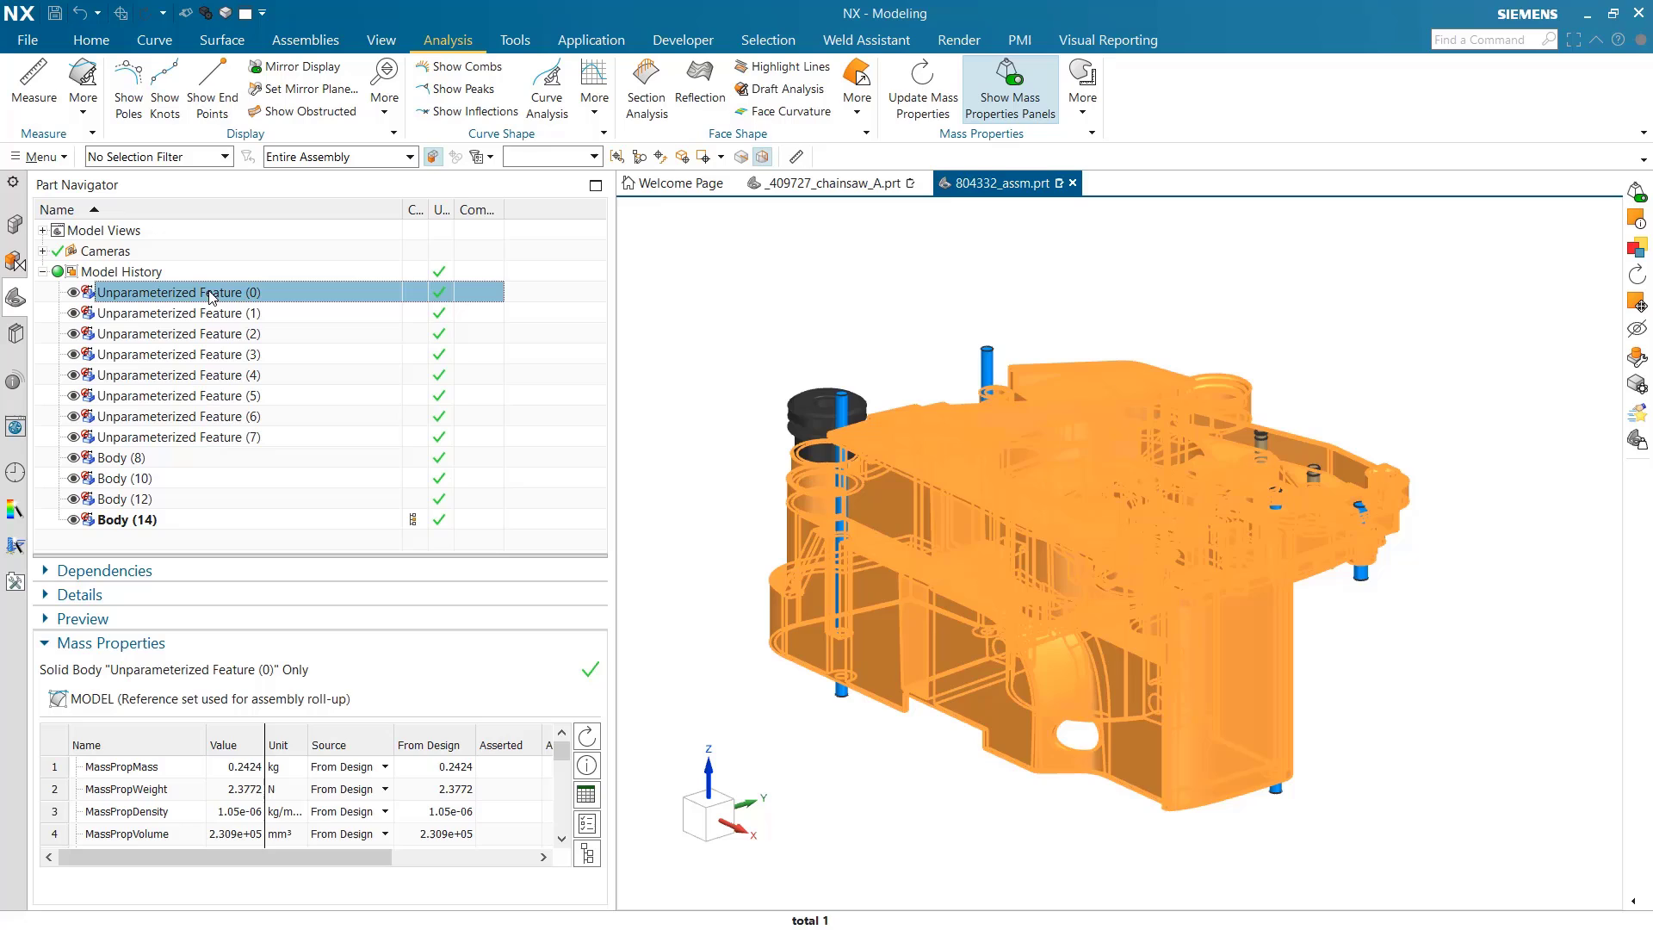
{"action": "left_click", "coordinate": [213, 312]}
{"action": "left_click", "coordinate": [213, 300]}
{"action": "left_click", "coordinate": [216, 314]}
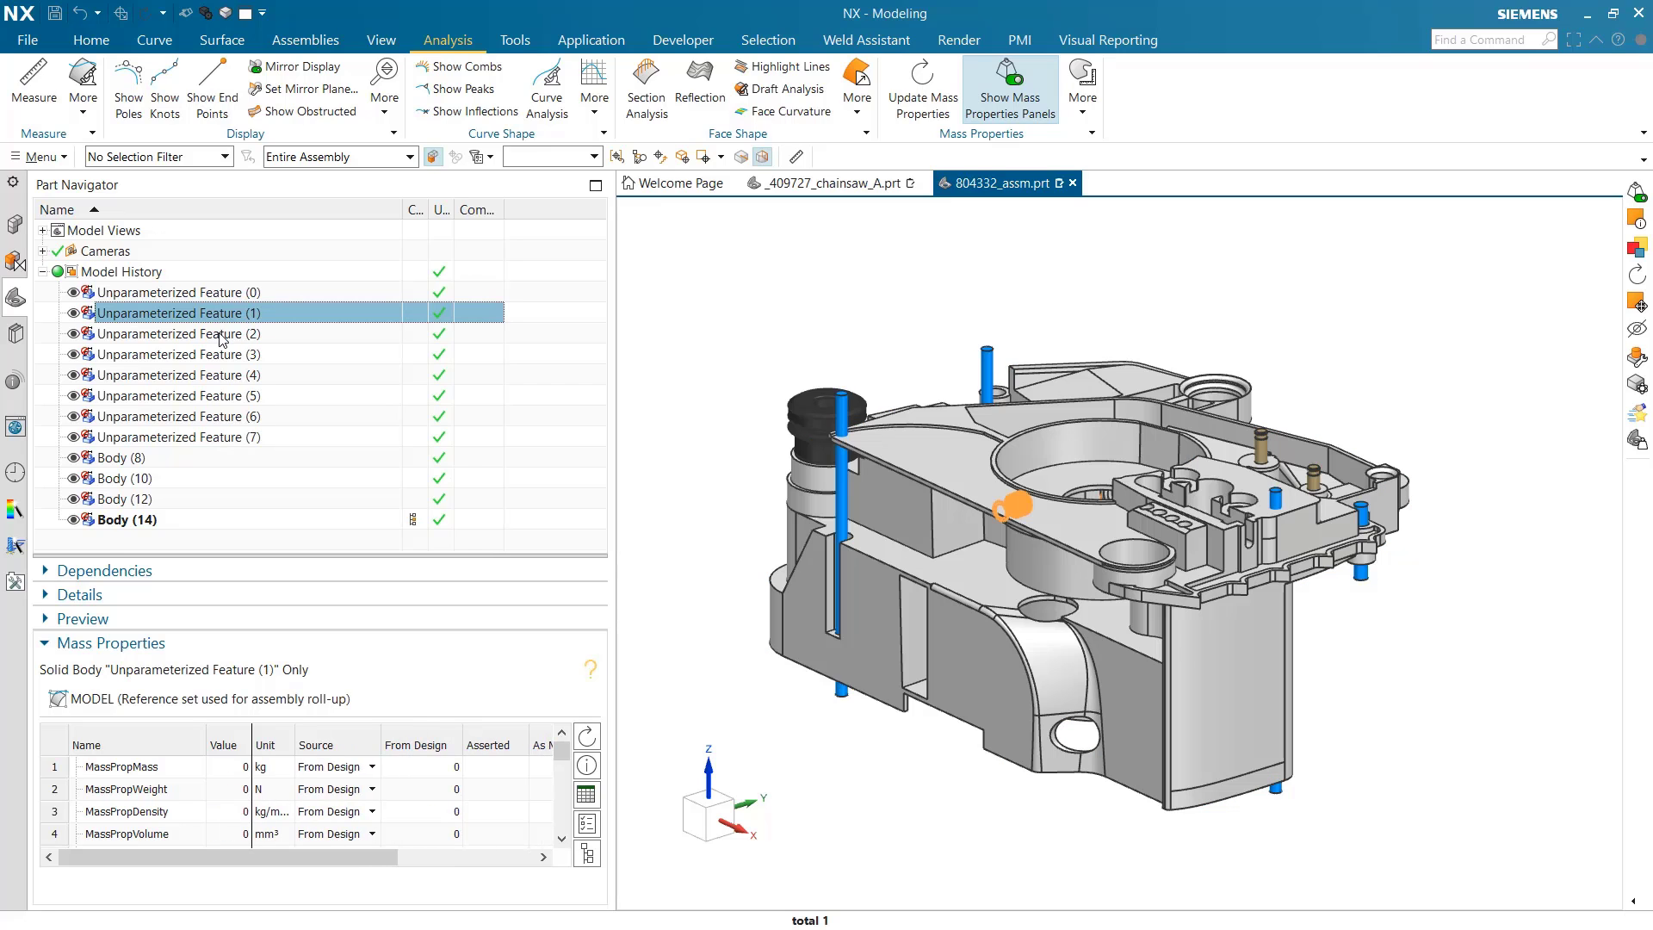
{"action": "left_click", "coordinate": [220, 334]}
{"action": "left_click", "coordinate": [224, 353]}
{"action": "left_click", "coordinate": [223, 374]}
{"action": "left_click", "coordinate": [226, 353]}
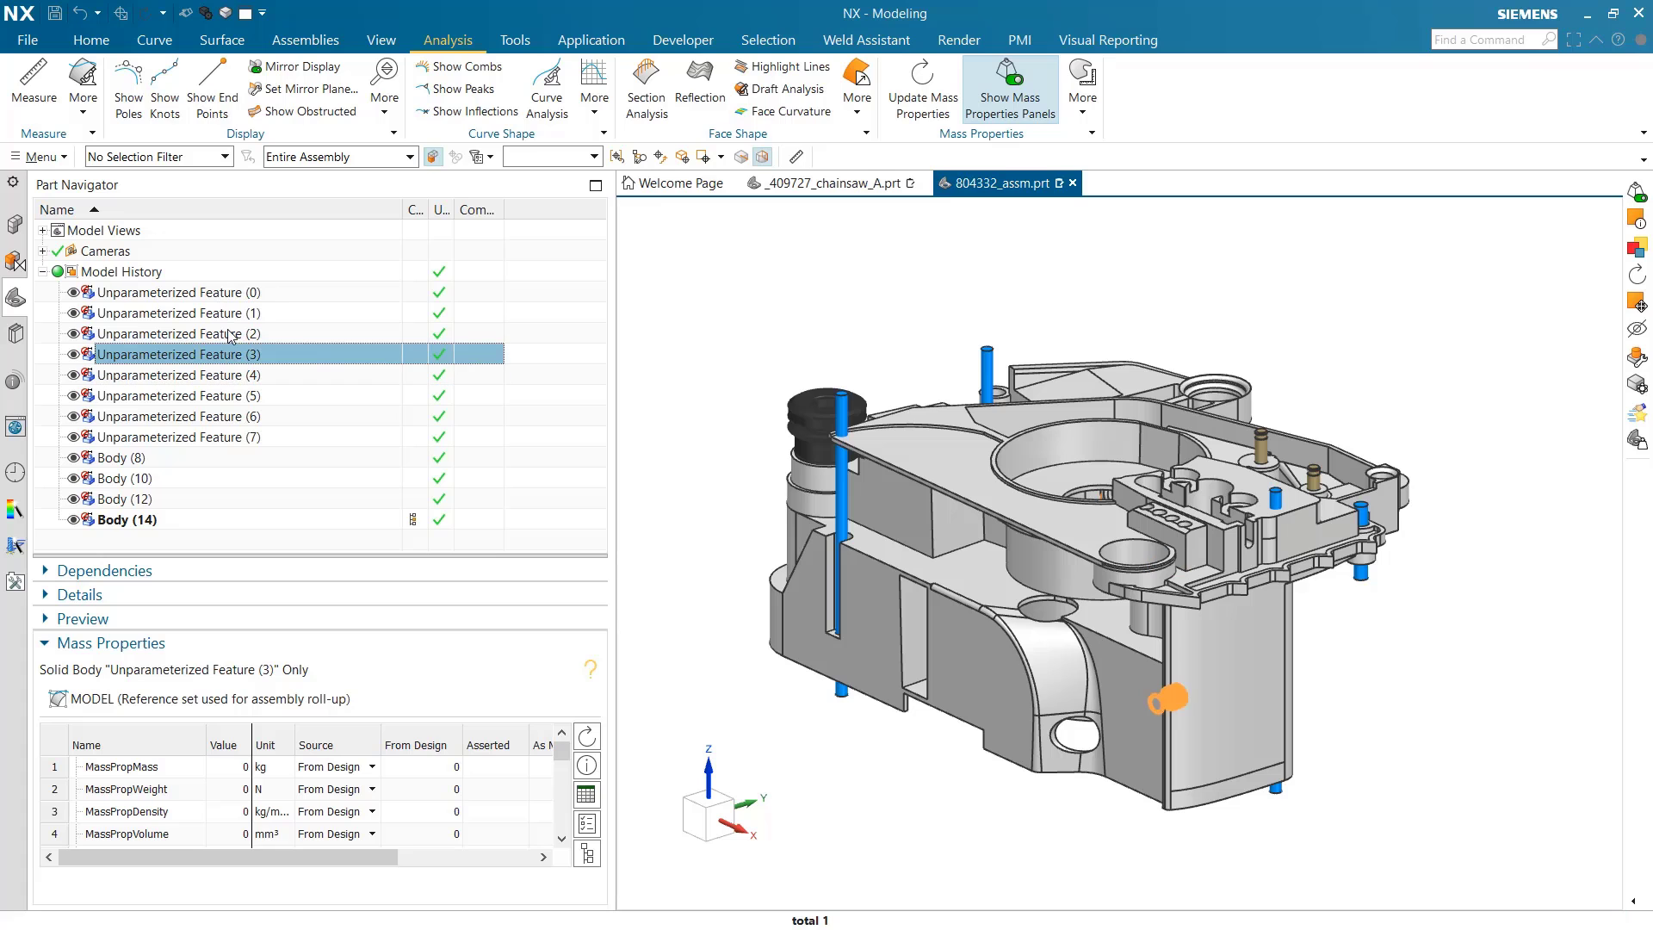
{"action": "left_click", "coordinate": [230, 334]}
- Examine Unparameterized Features (3) to (7) up close in the model and check each one's mass properties
{"action": "middle_click_drag", "start_coordinate": [1130, 600], "coordinate": [857, 499]}
{"action": "scroll", "coordinate": [990, 500], "scroll_direction": "up", "scroll_amount": 5}
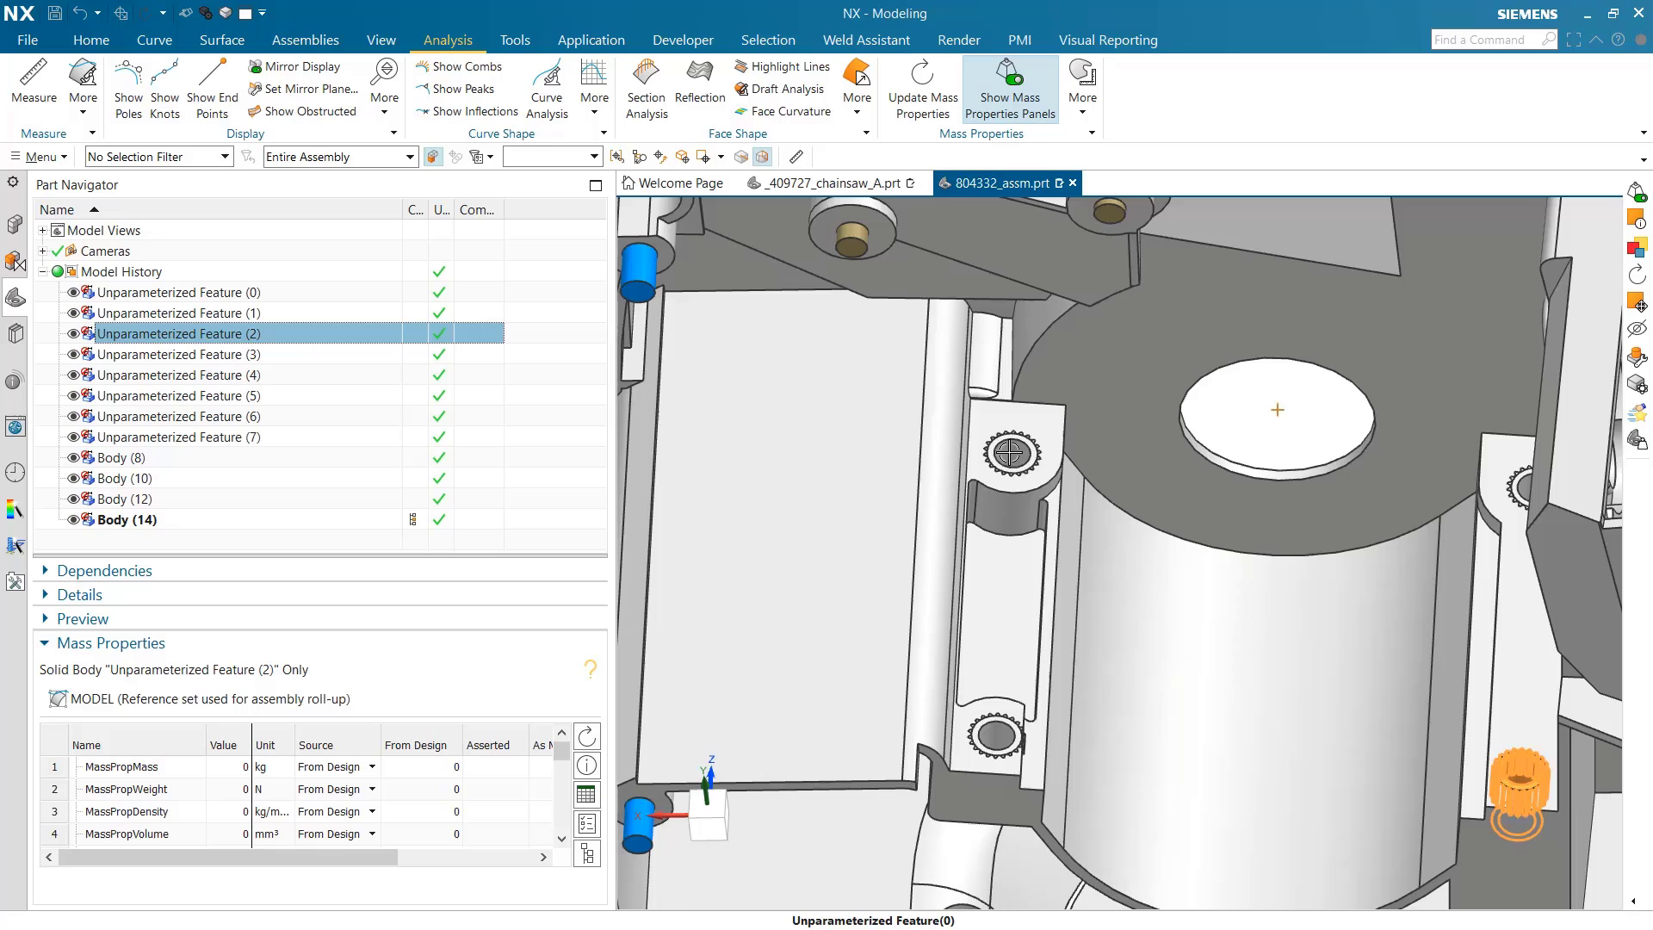
{"action": "left_click", "coordinate": [302, 356]}
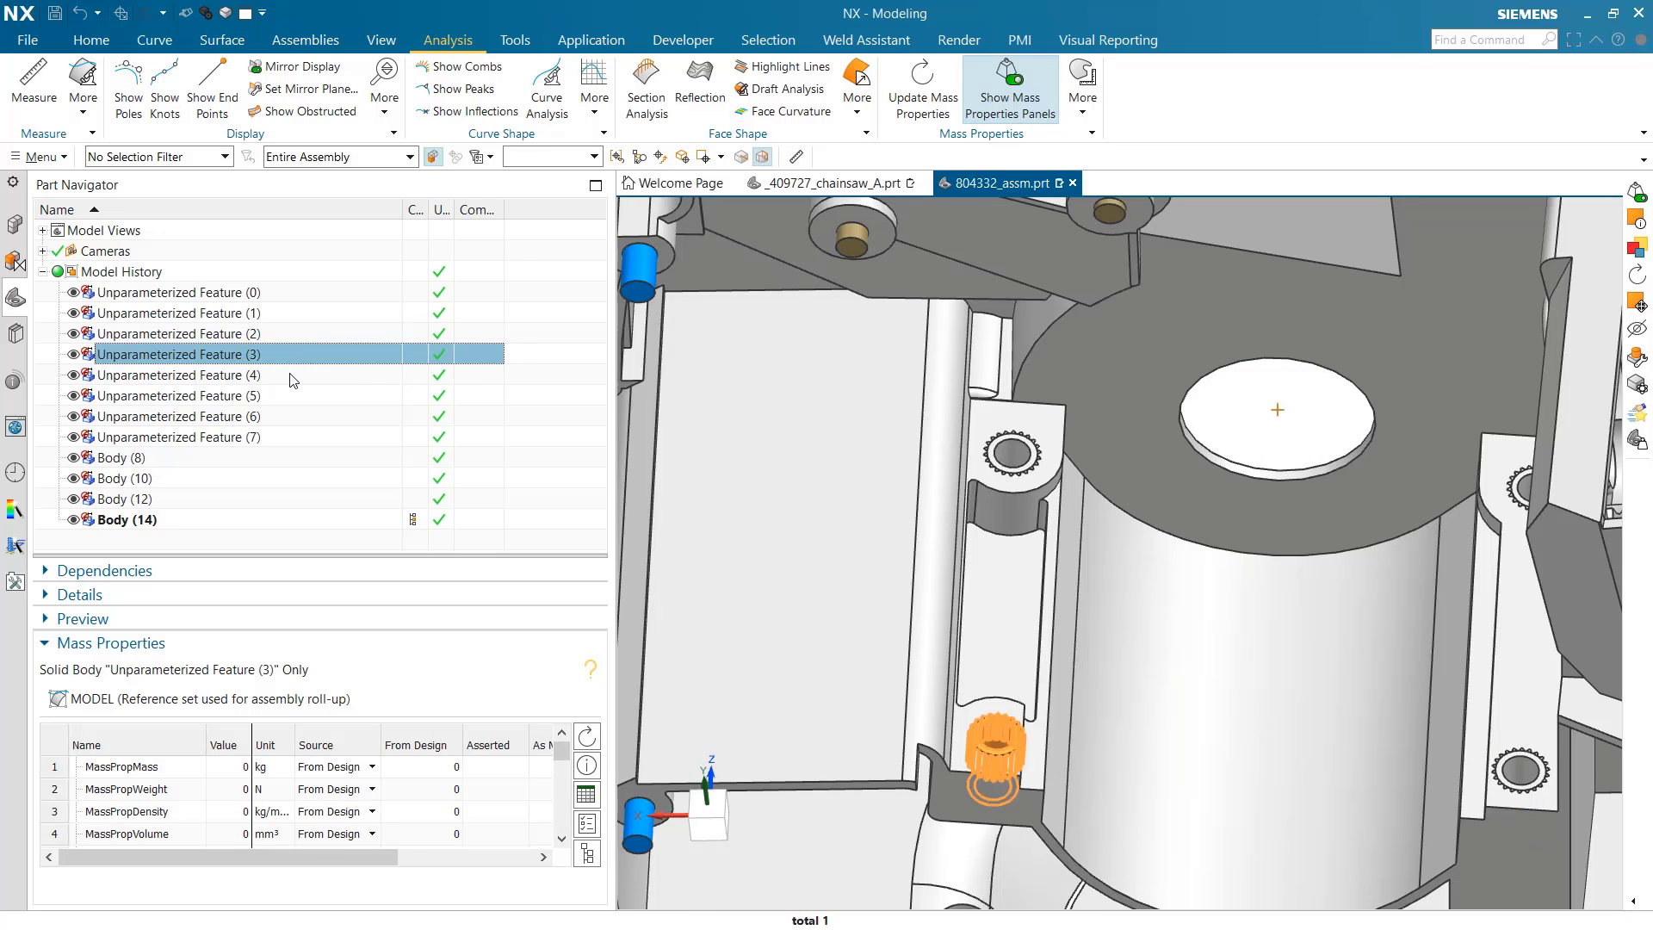
{"action": "left_click", "coordinate": [293, 377]}
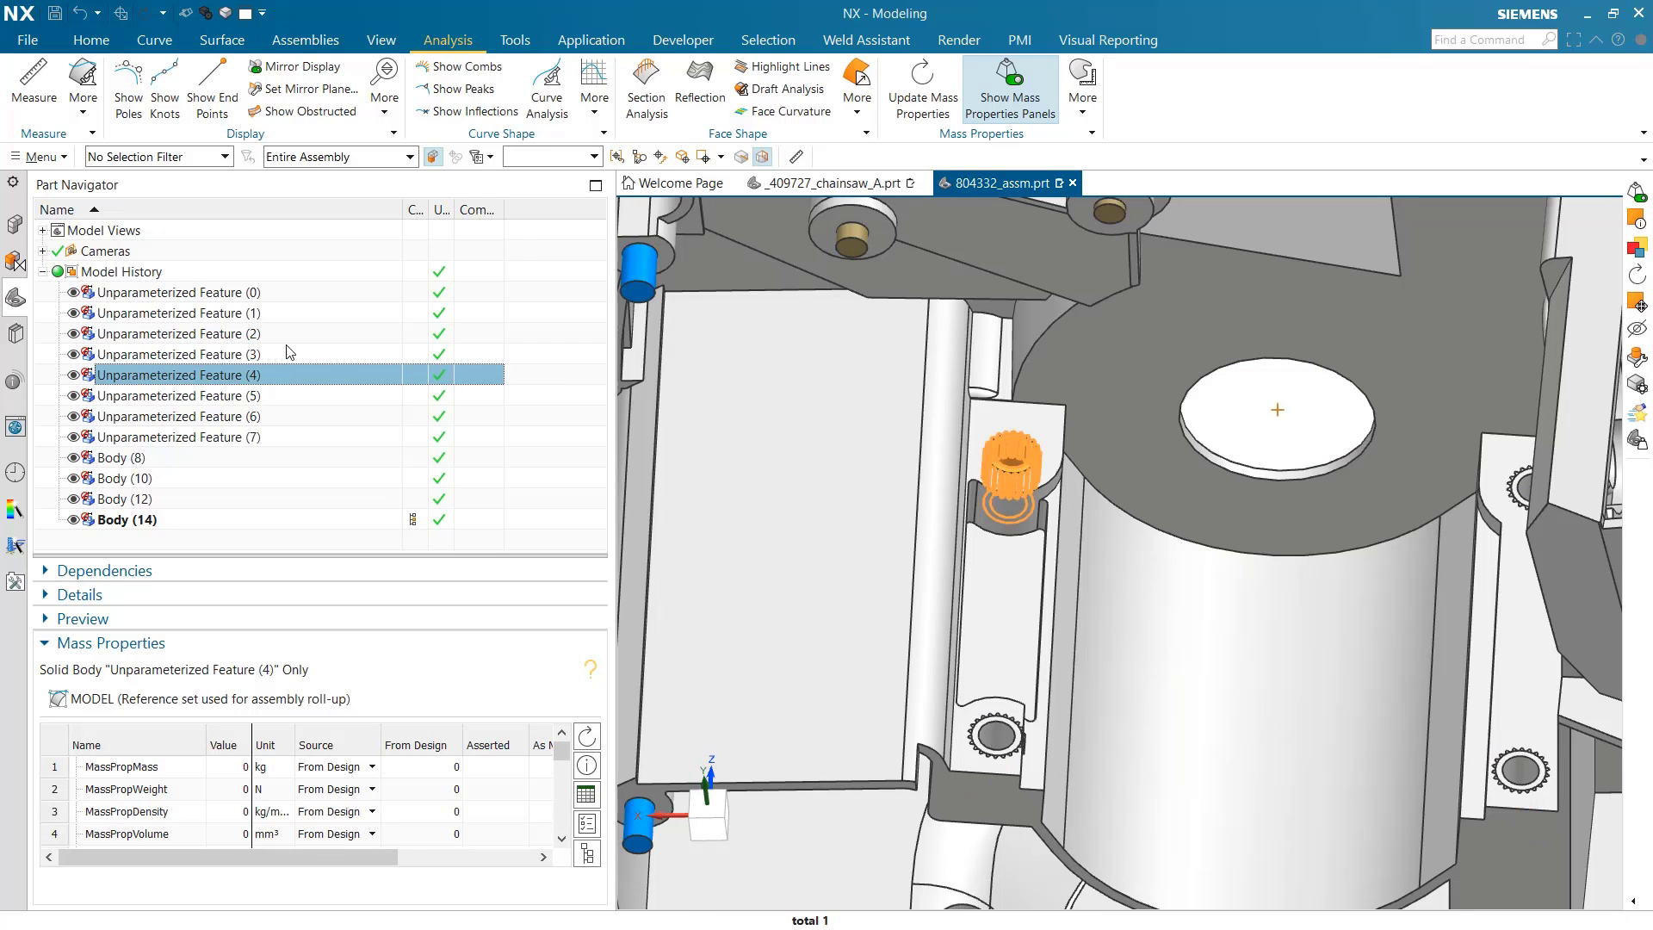
{"action": "left_click", "coordinate": [277, 398]}
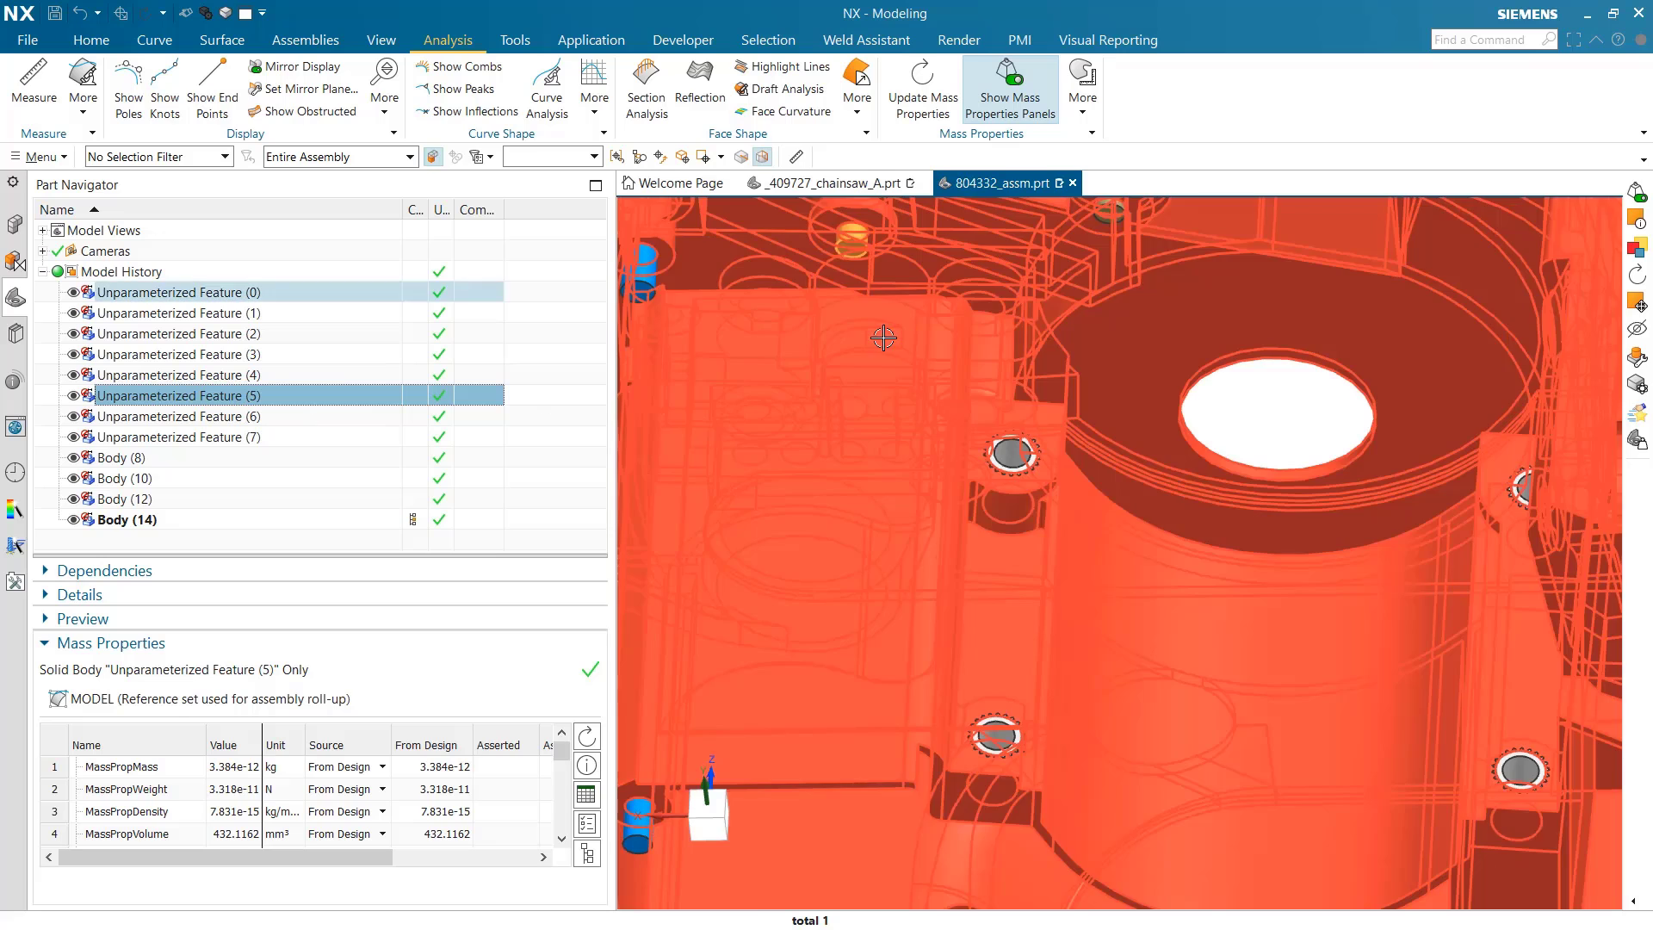
{"action": "middle_click_drag", "start_coordinate": [884, 338], "coordinate": [909, 283]}
{"action": "left_click", "coordinate": [264, 420]}
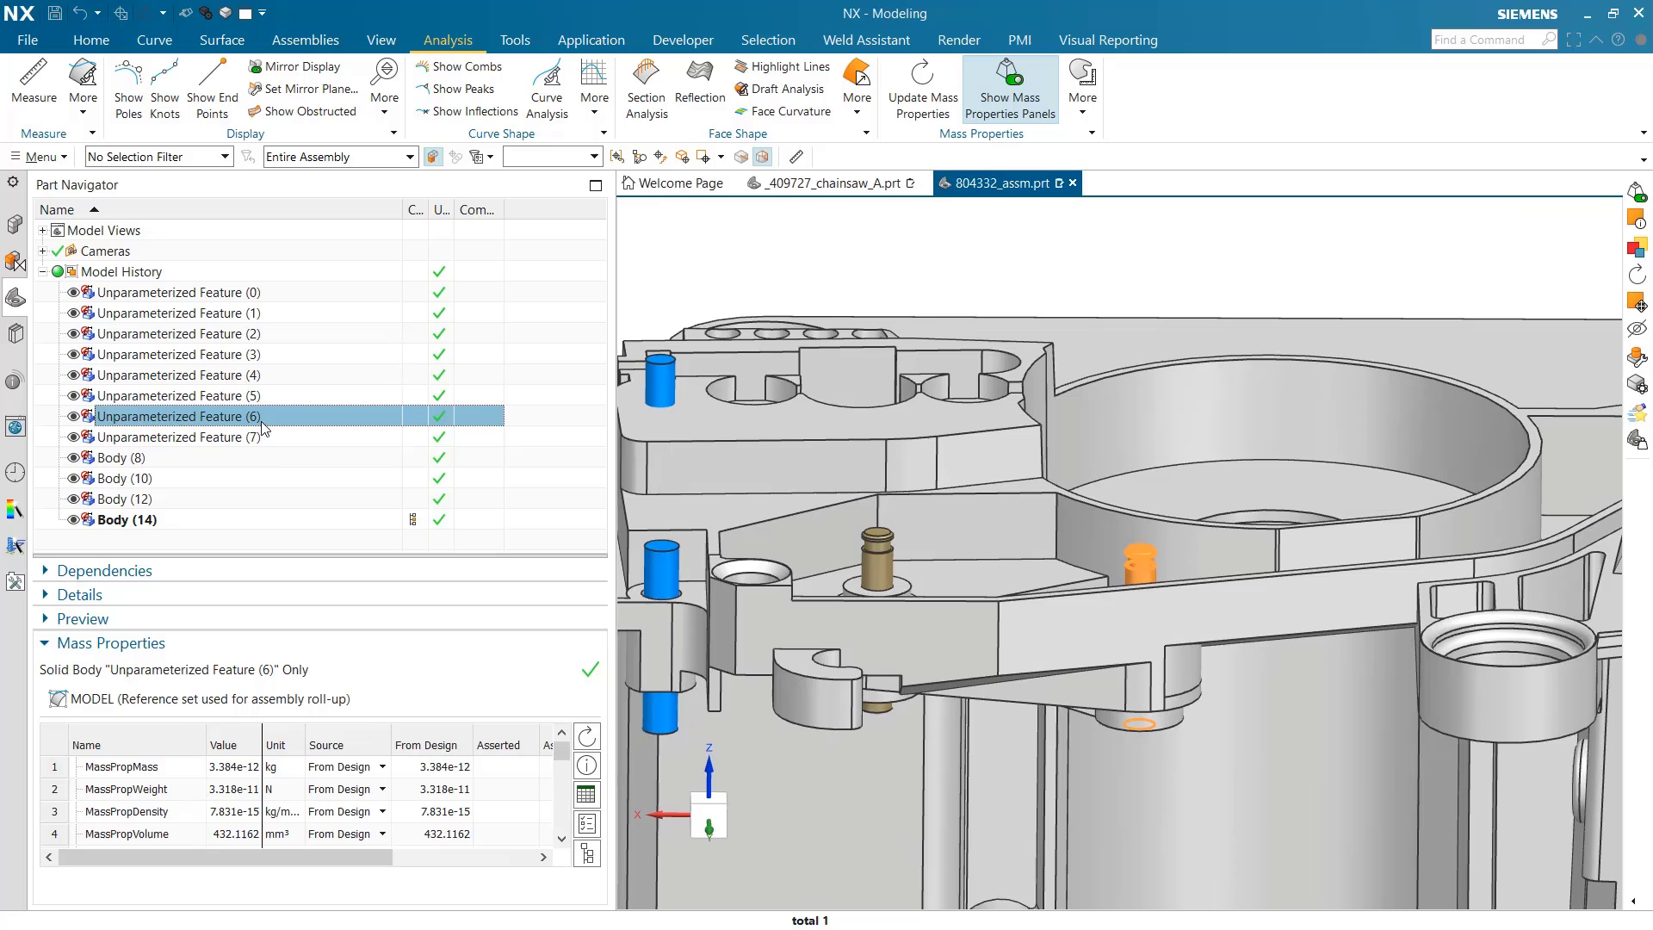
{"action": "left_click", "coordinate": [264, 441]}
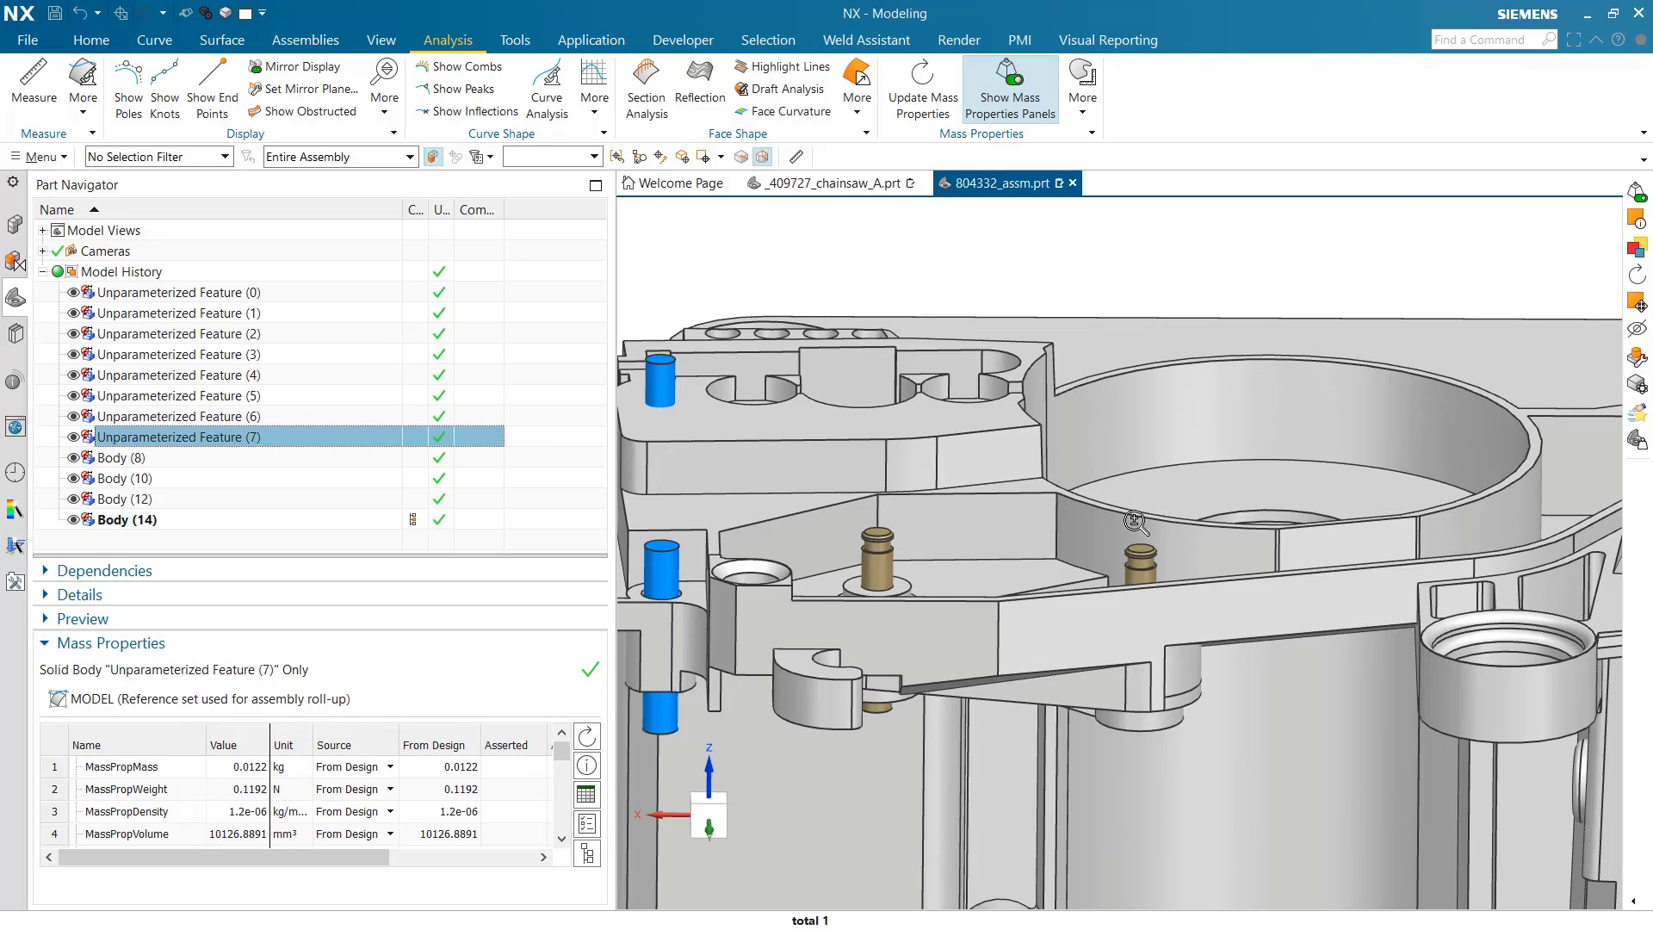
- Check the mass properties of Body (8), Body (10), Body (12) and Body (14) with the whole part in view
{"action": "scroll", "coordinate": [1137, 523], "scroll_direction": "down", "scroll_amount": 5}
{"action": "middle_click_drag", "start_coordinate": [1240, 622], "coordinate": [1587, 528], "text": "shift"}
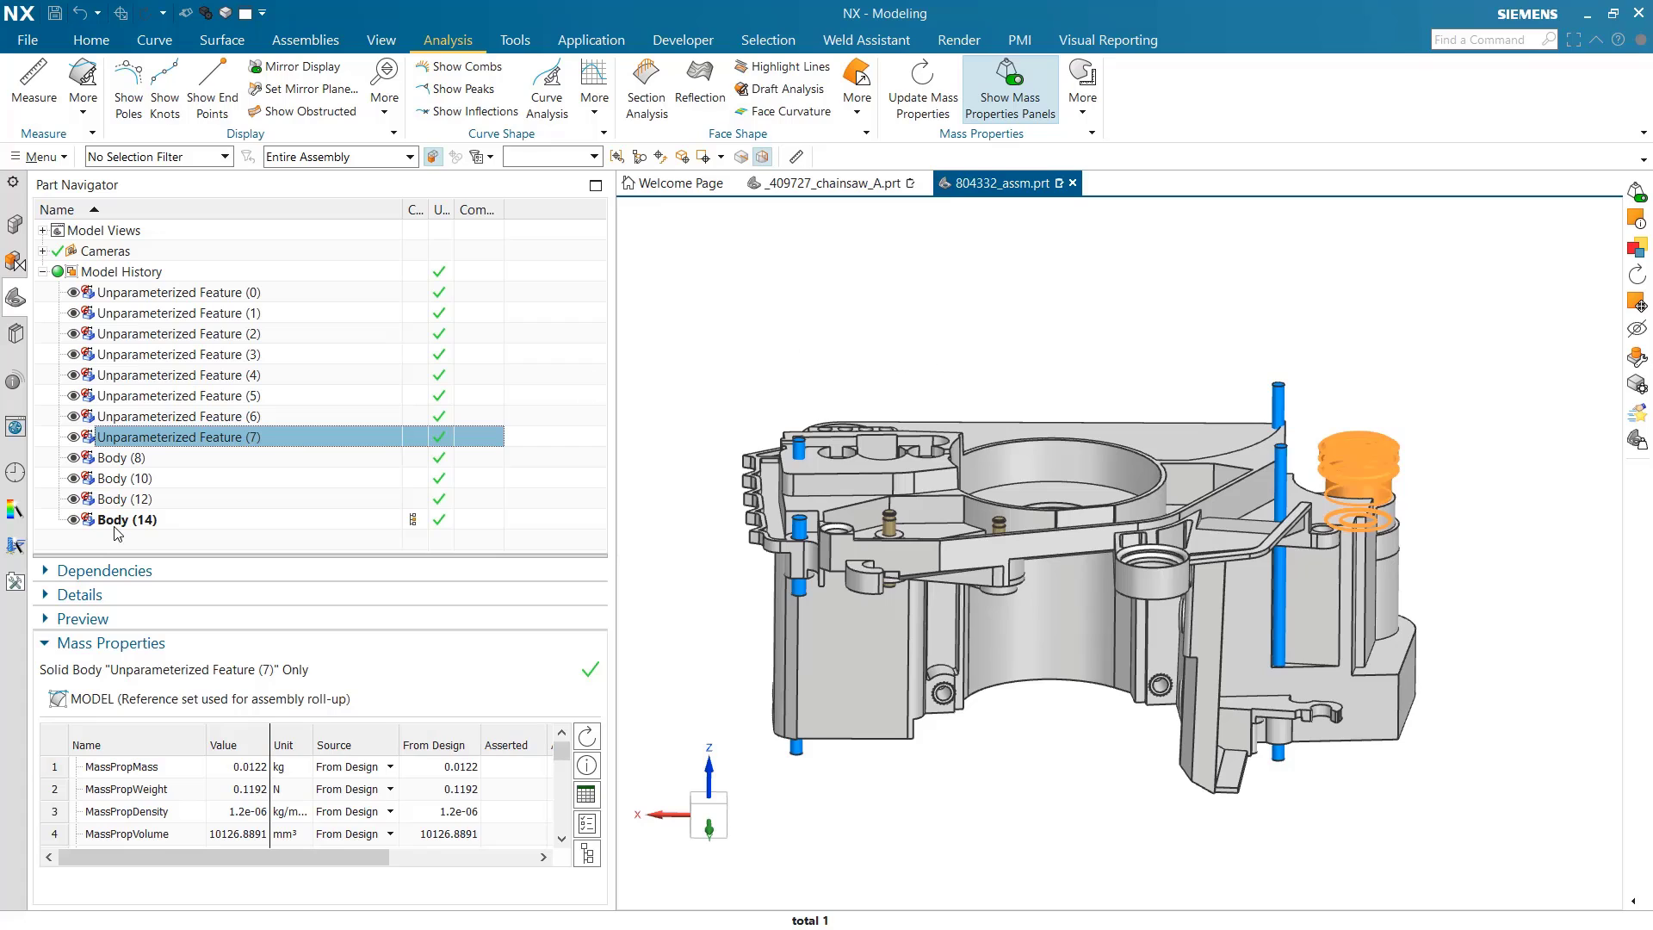
{"action": "left_click", "coordinate": [166, 463]}
{"action": "left_click", "coordinate": [171, 482]}
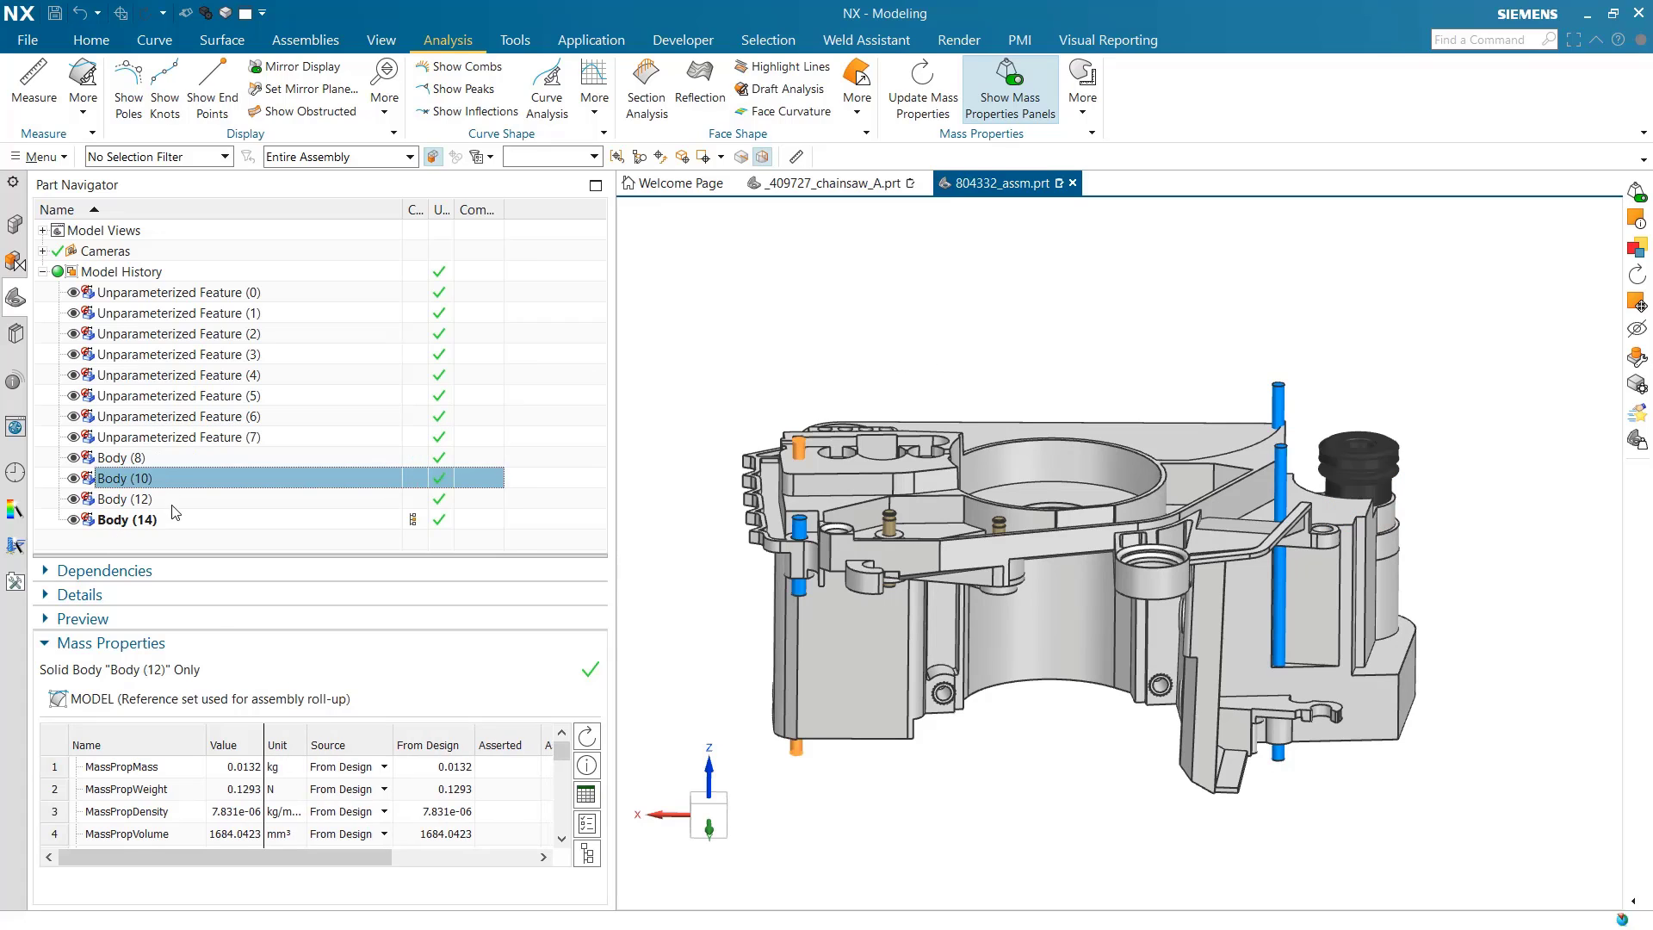
{"action": "left_click", "coordinate": [176, 503]}
{"action": "left_click", "coordinate": [177, 522]}
{"action": "left_click", "coordinate": [513, 422]}
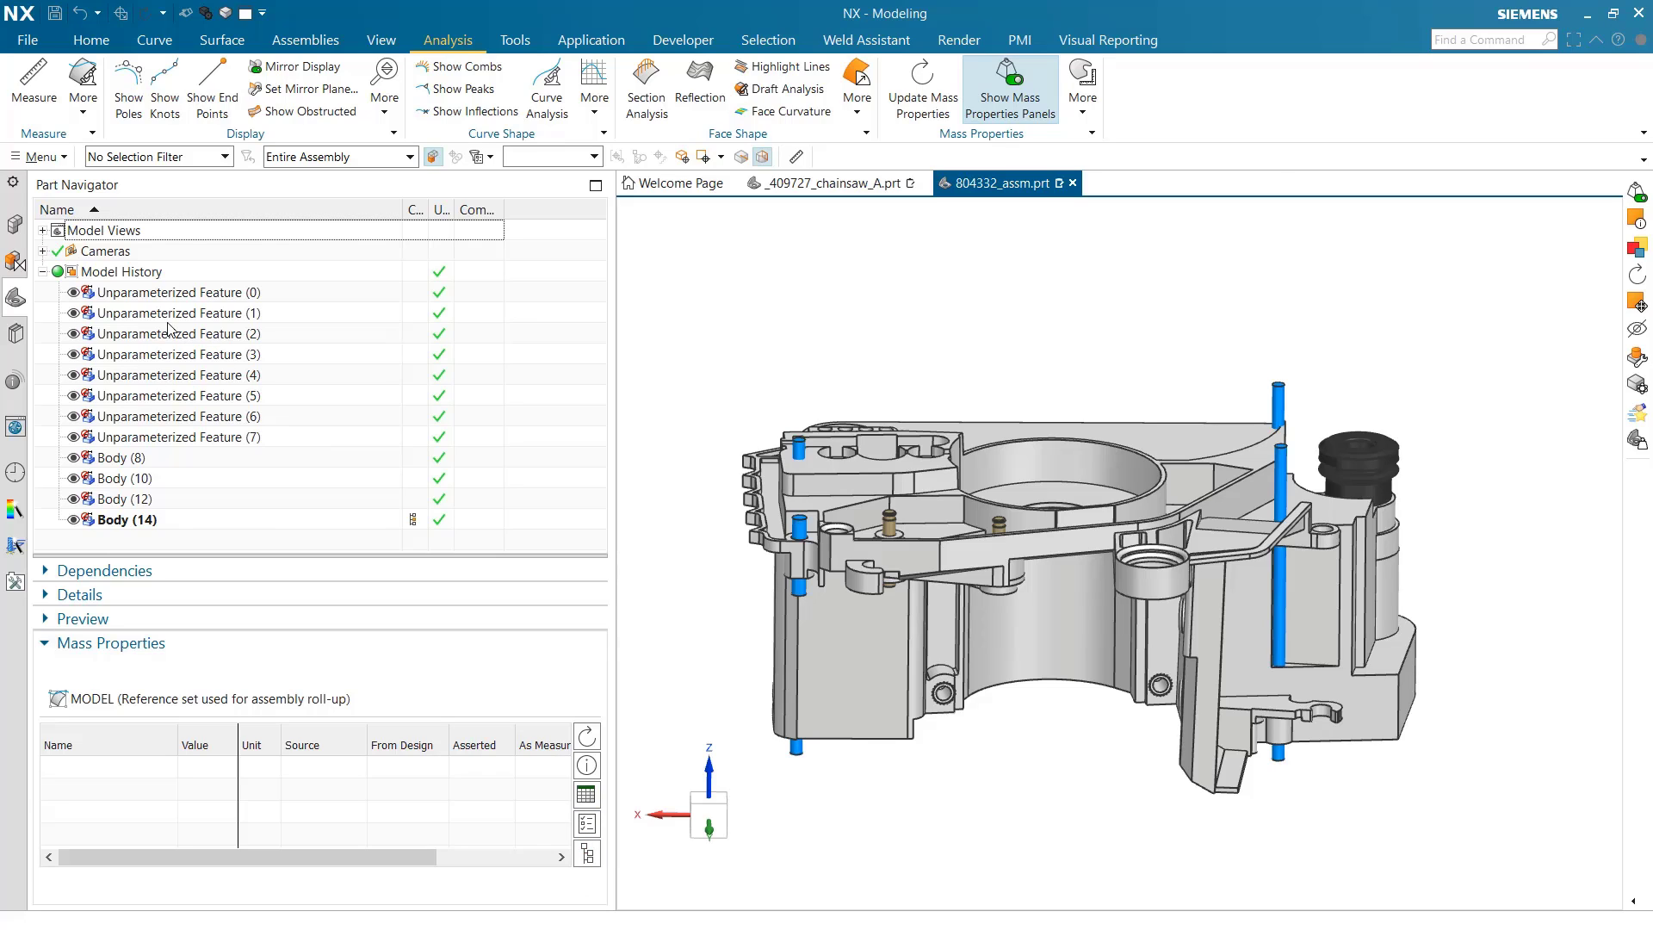
- Turn off timestamp order to list the solid bodies under the Model reference set, and clear the selection
{"action": "left_click", "coordinate": [588, 854]}
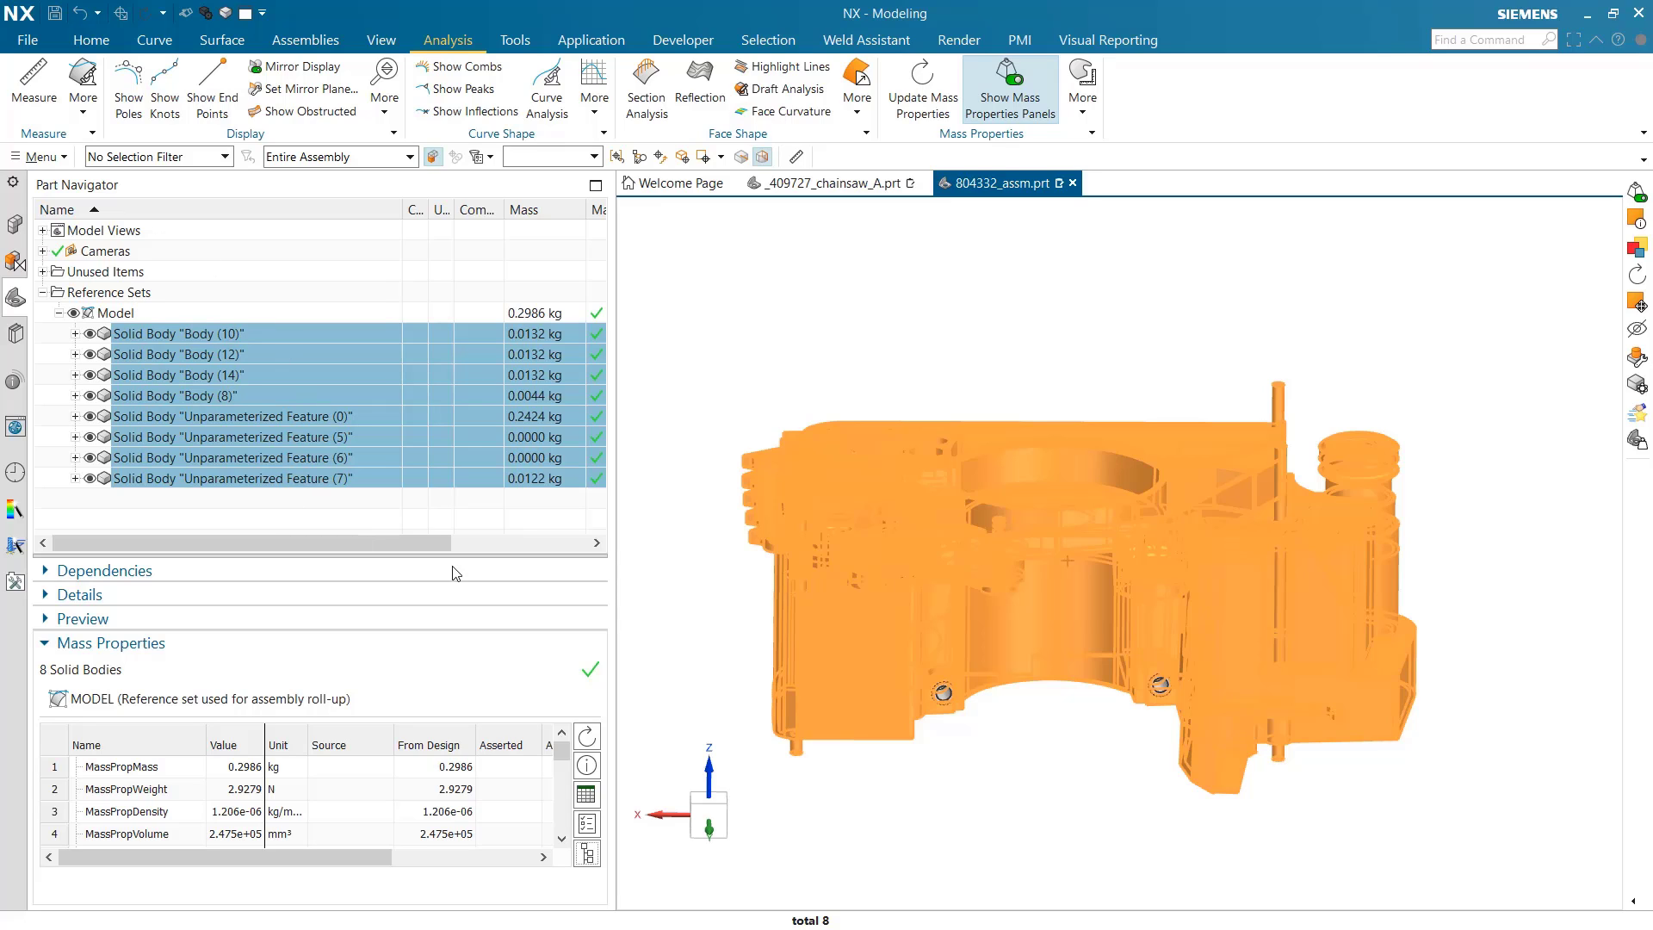
{"action": "left_click", "coordinate": [394, 508]}
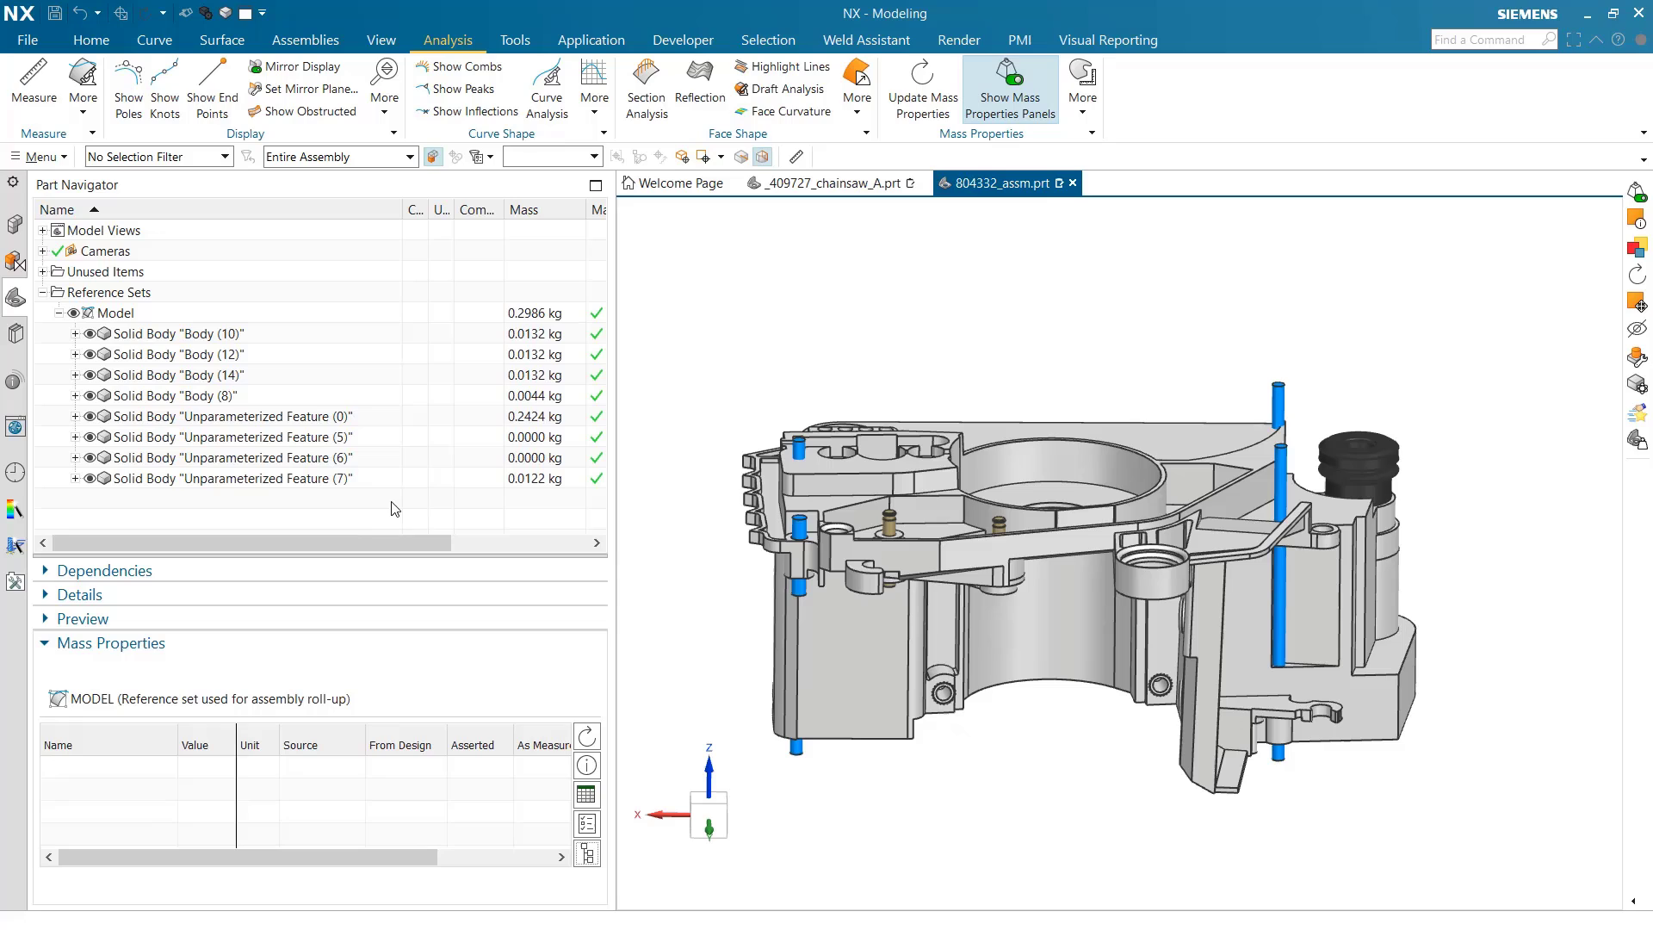
- Compare the model history with the reference set listing by toggling timestamp order on and off
{"action": "left_click", "coordinate": [588, 855]}
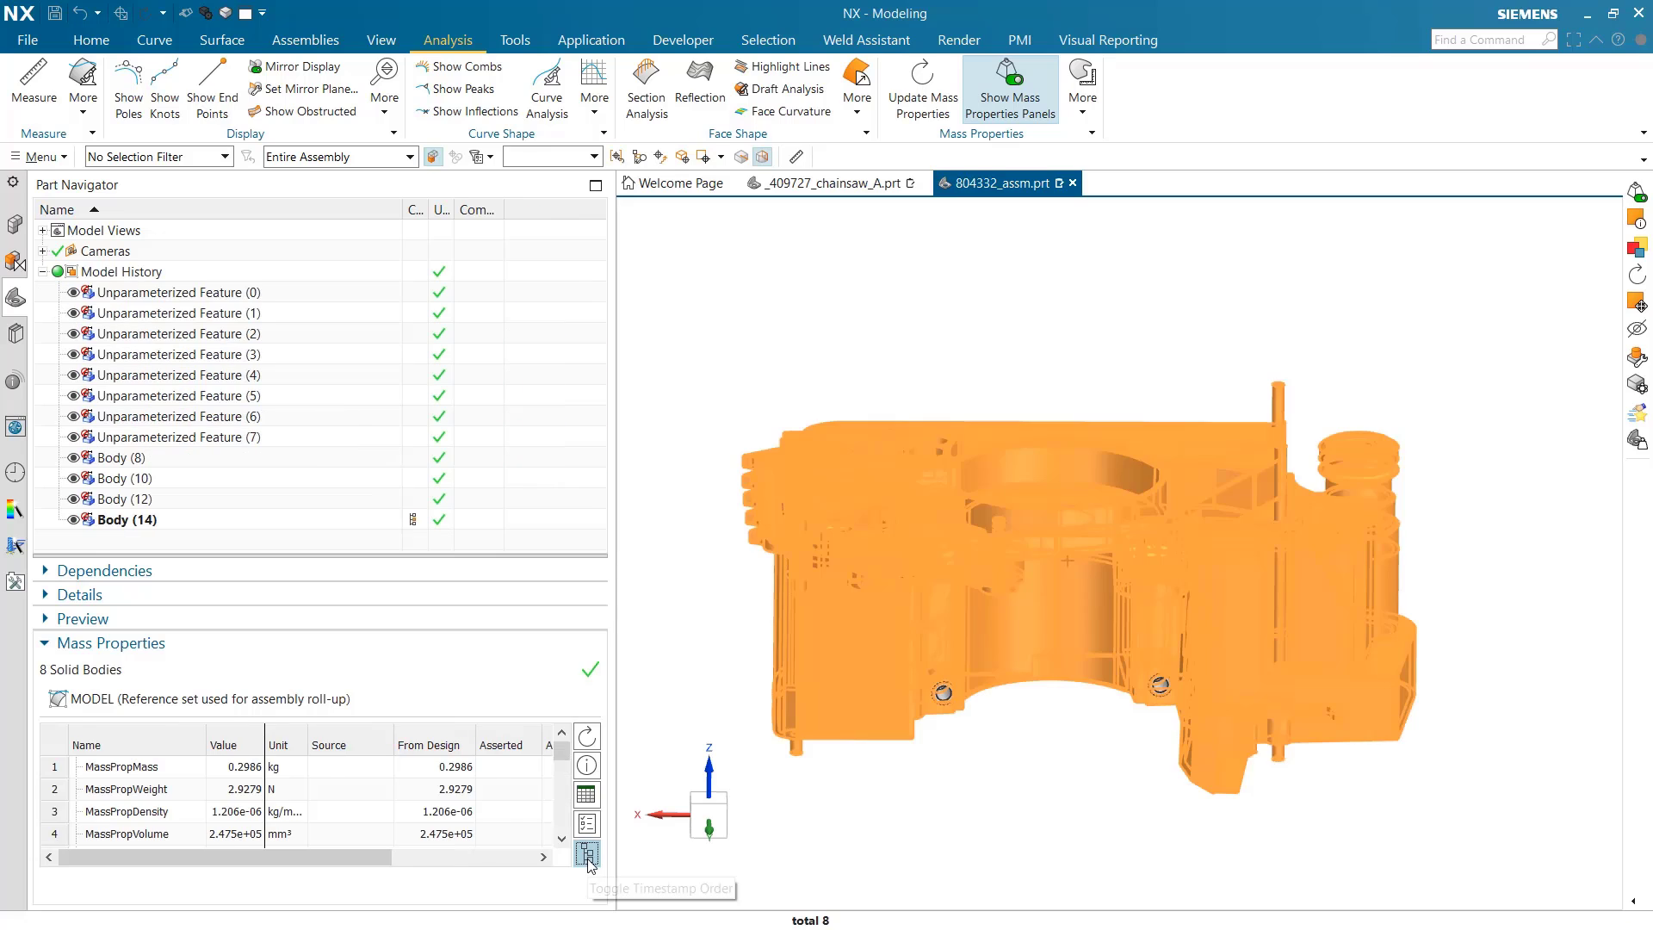
{"action": "left_click", "coordinate": [588, 855]}
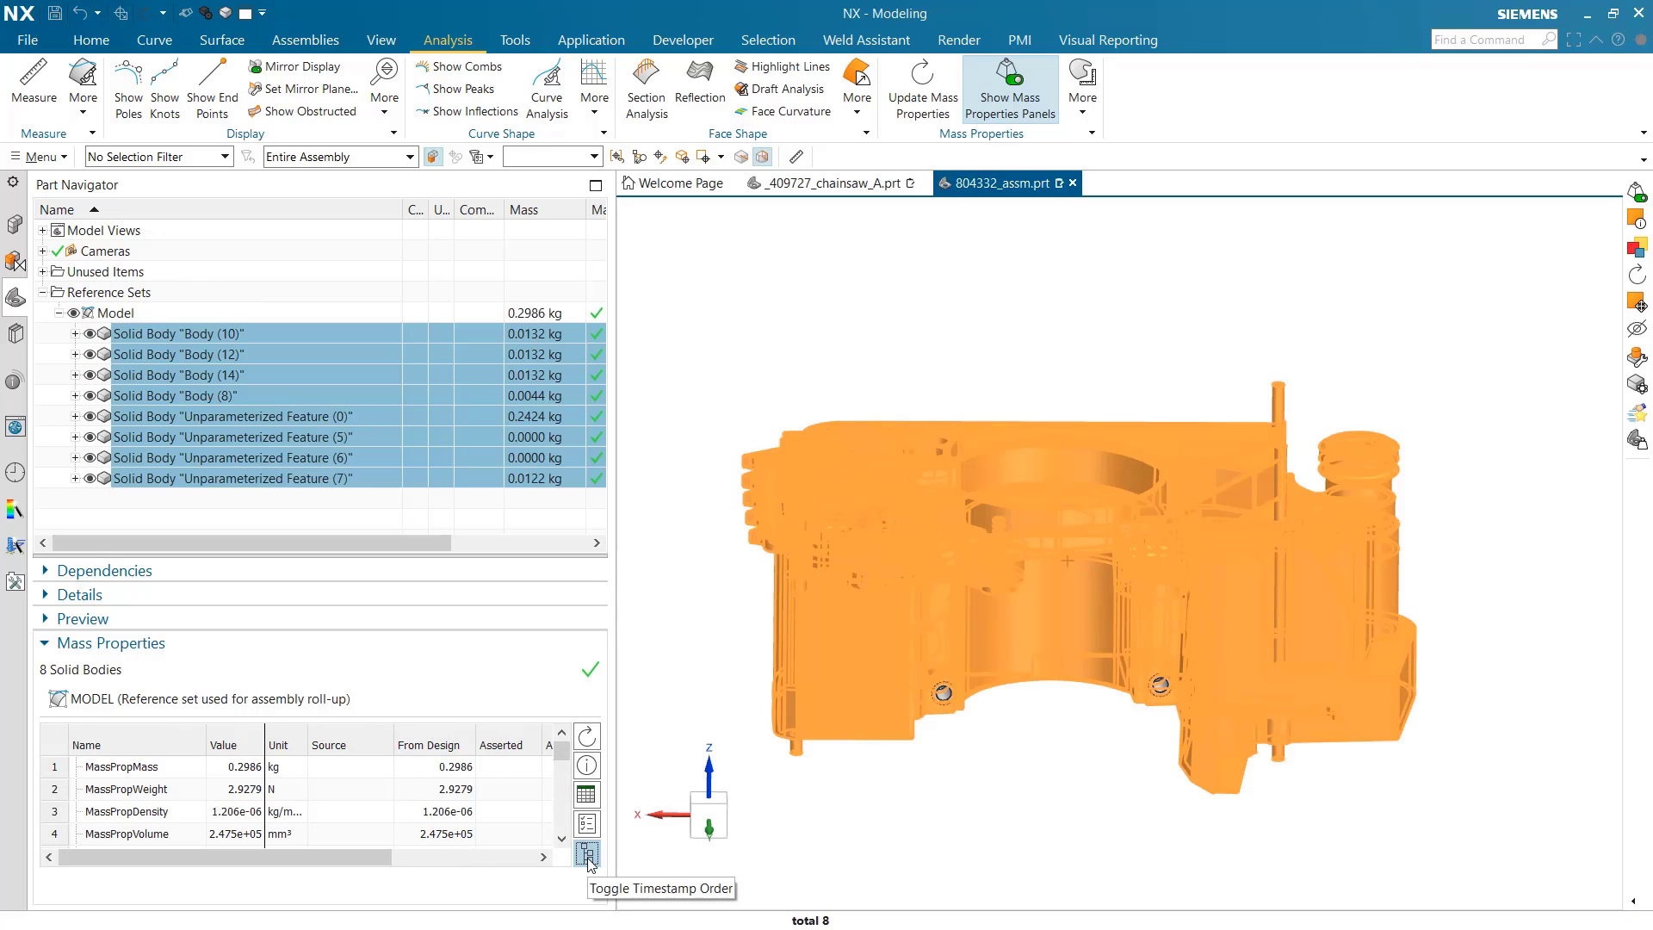
{"action": "left_click", "coordinate": [589, 855]}
{"action": "left_click", "coordinate": [588, 855]}
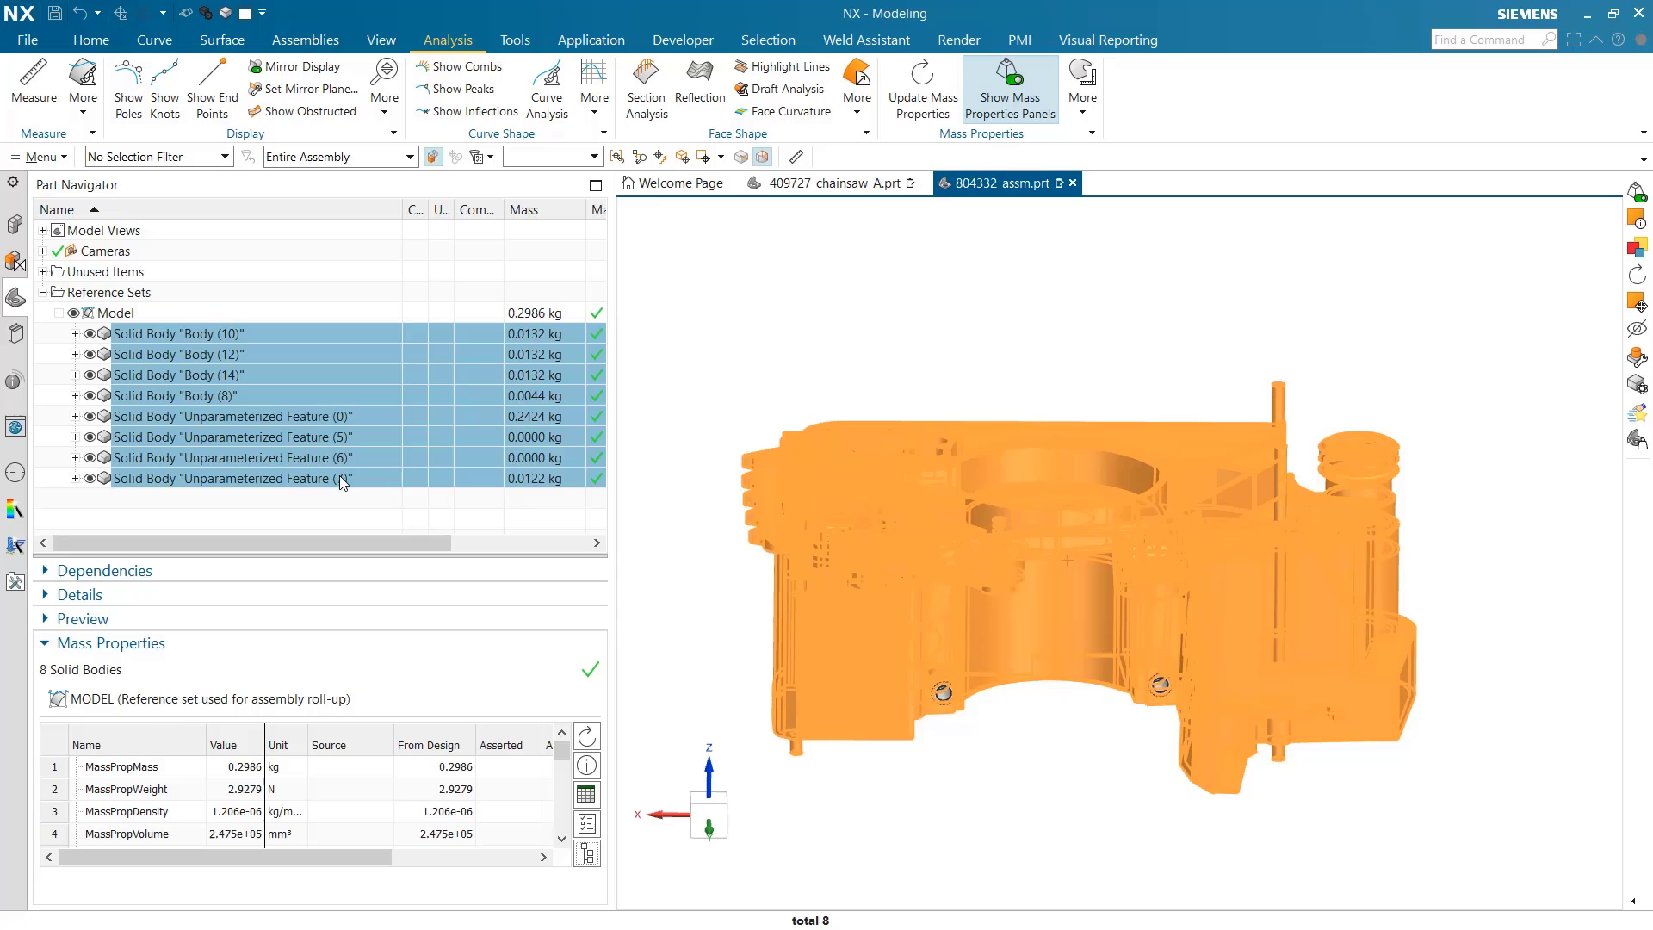
{"action": "left_click", "coordinate": [334, 514]}
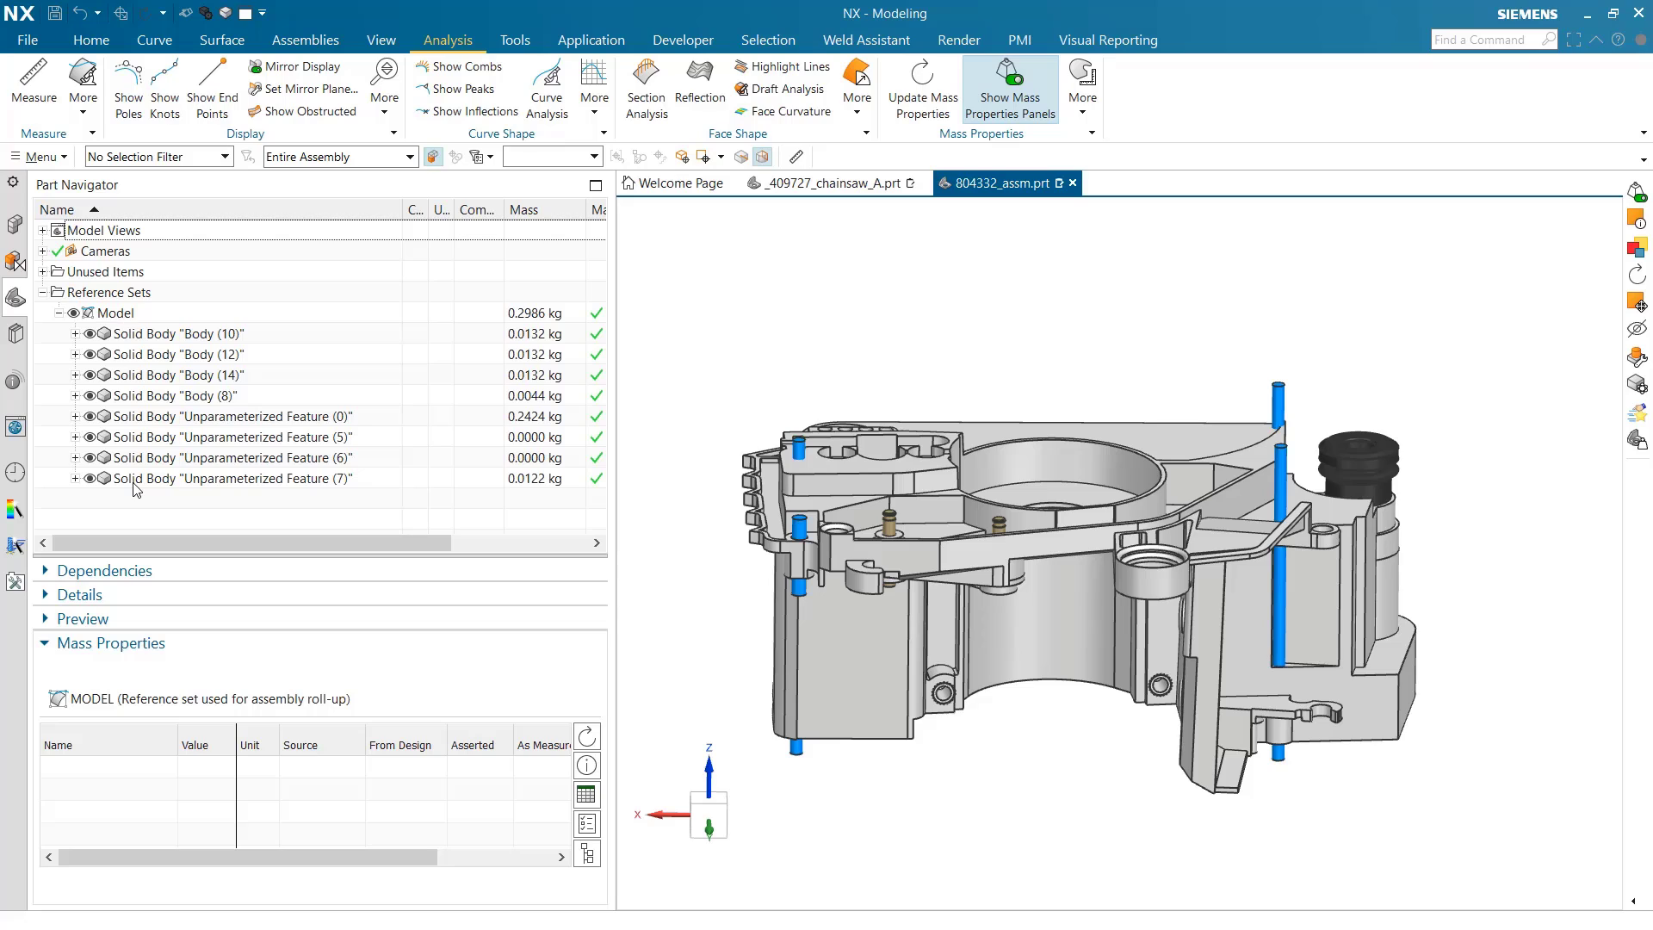
- Expand Unused Items and inspect the mass properties of the solid bodies Unparameterized Feature (1) to (4)
{"action": "left_click", "coordinate": [43, 272]}
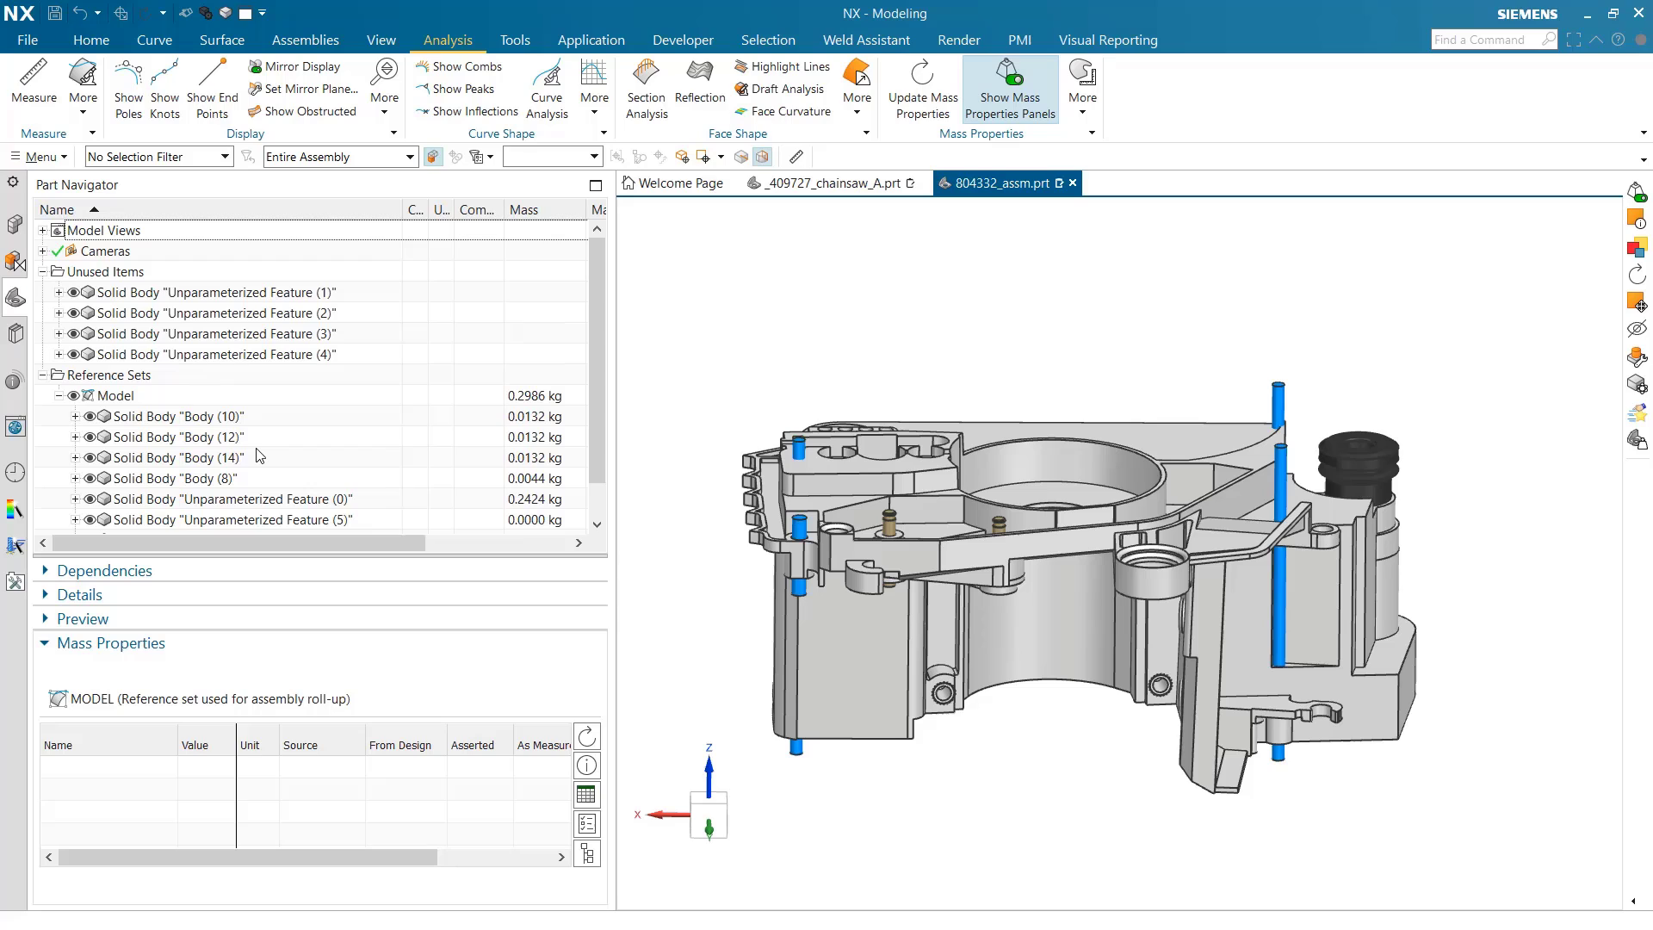
{"action": "left_click", "coordinate": [248, 293]}
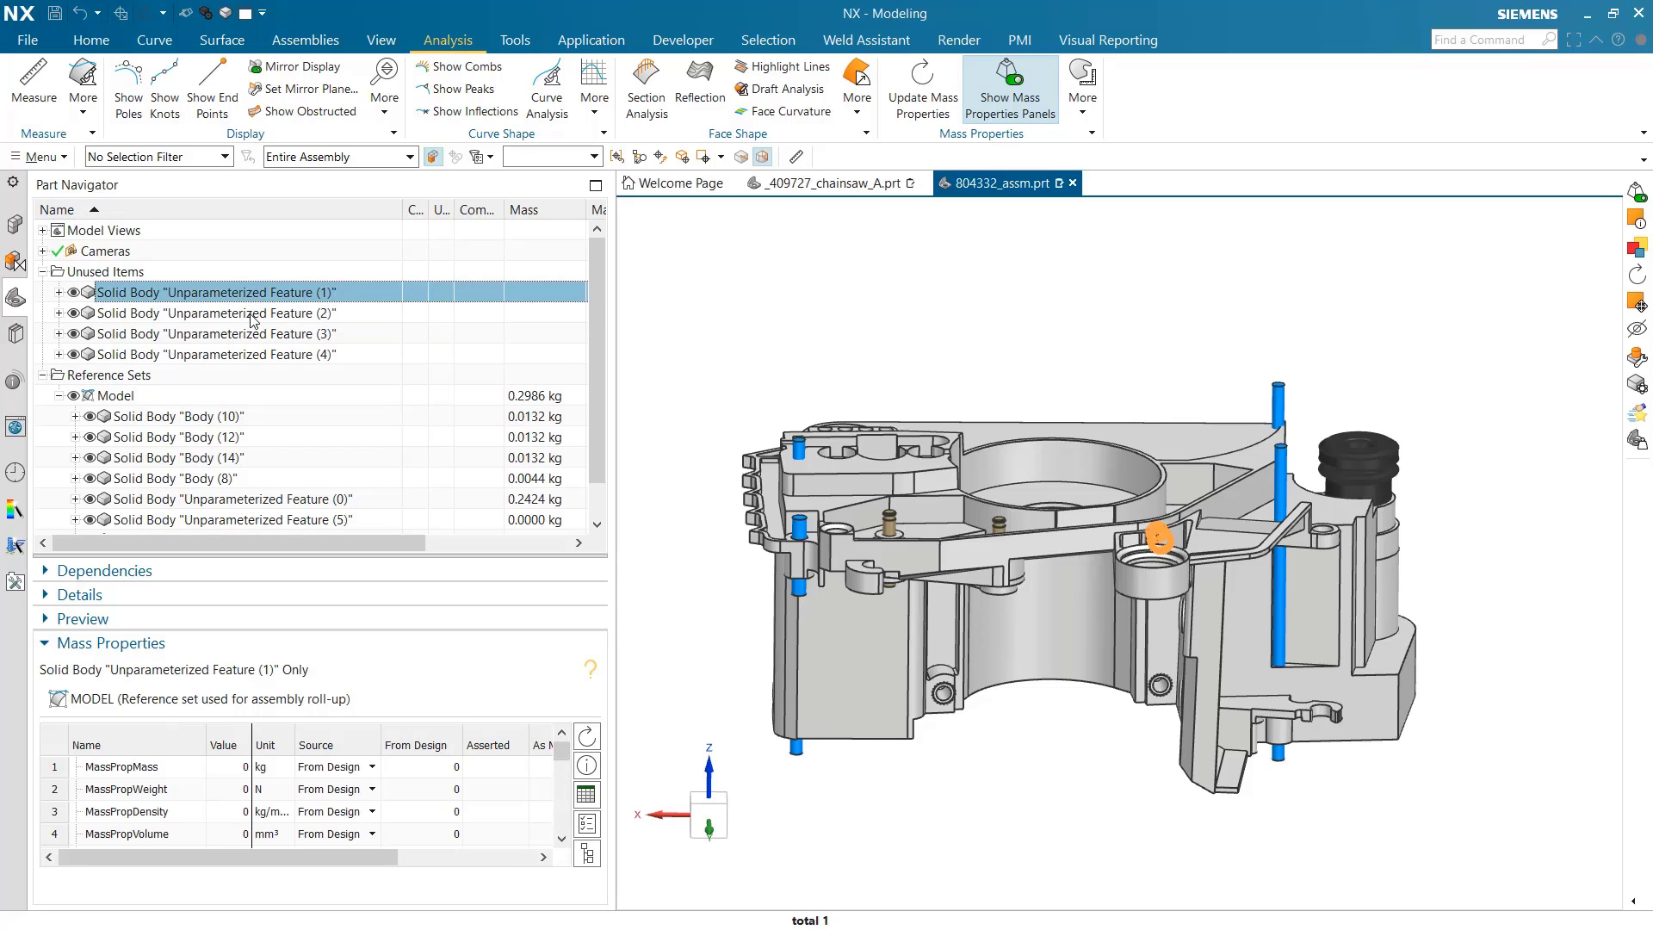
{"action": "left_click", "coordinate": [252, 317]}
{"action": "left_click", "coordinate": [256, 334]}
{"action": "left_click", "coordinate": [260, 351]}
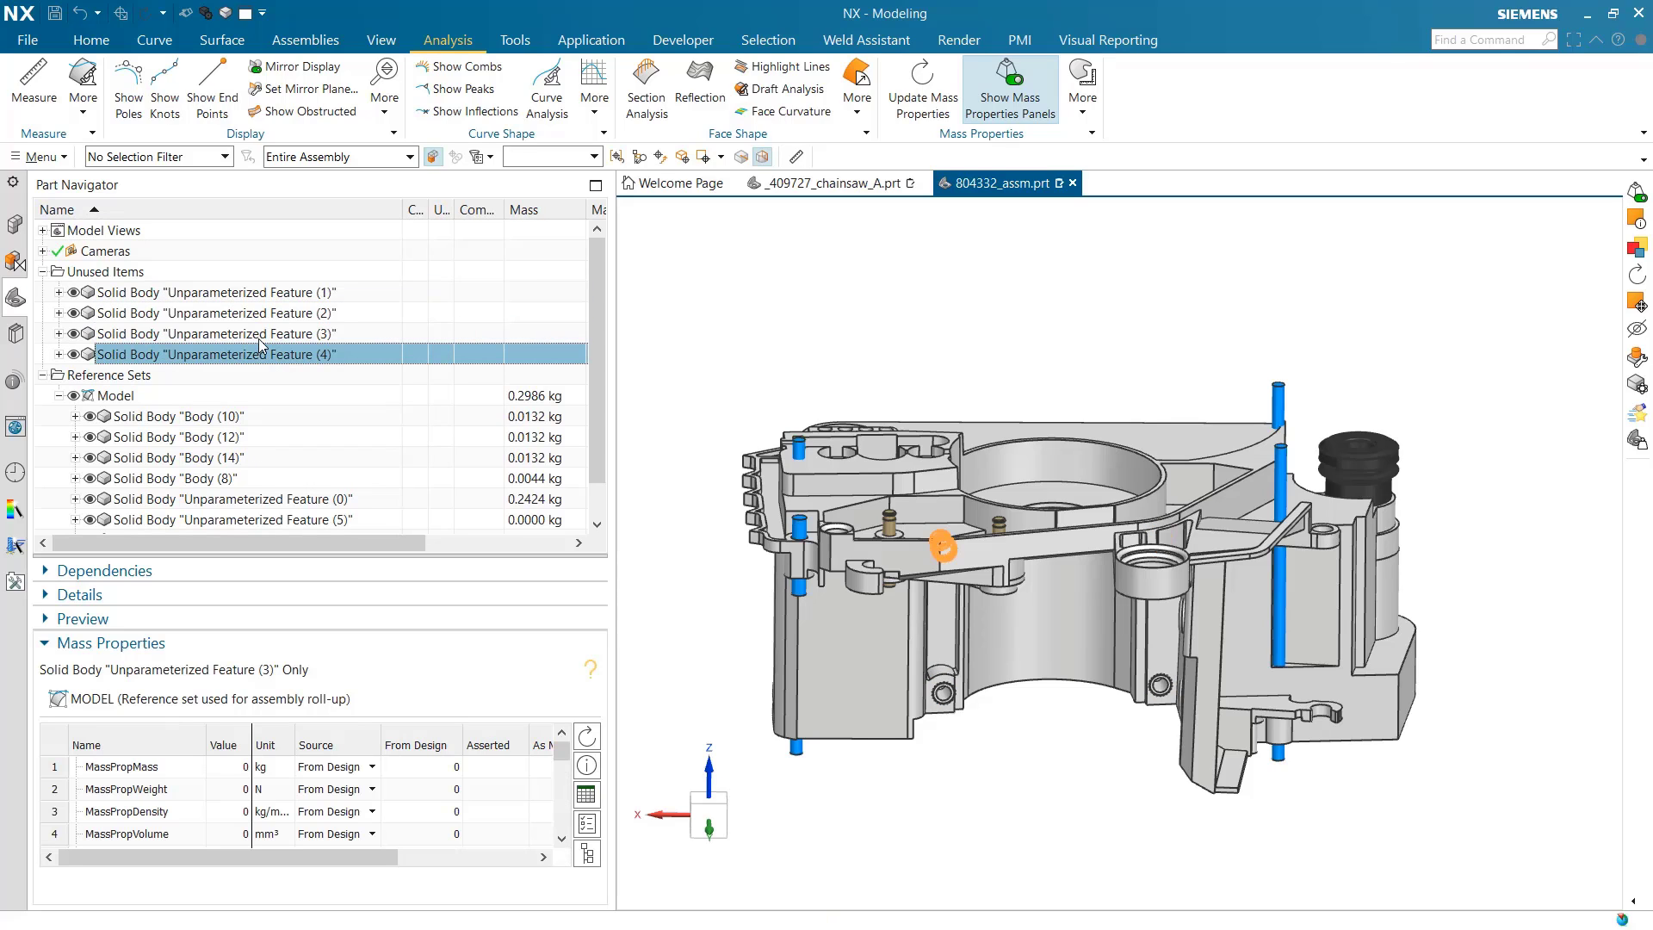
{"action": "left_click", "coordinate": [261, 334]}
{"action": "left_click", "coordinate": [265, 315]}
- Move the four unused solid bodies into the Model reference set and widen the Part Navigator to show Mass Status
{"action": "left_click", "coordinate": [217, 294]}
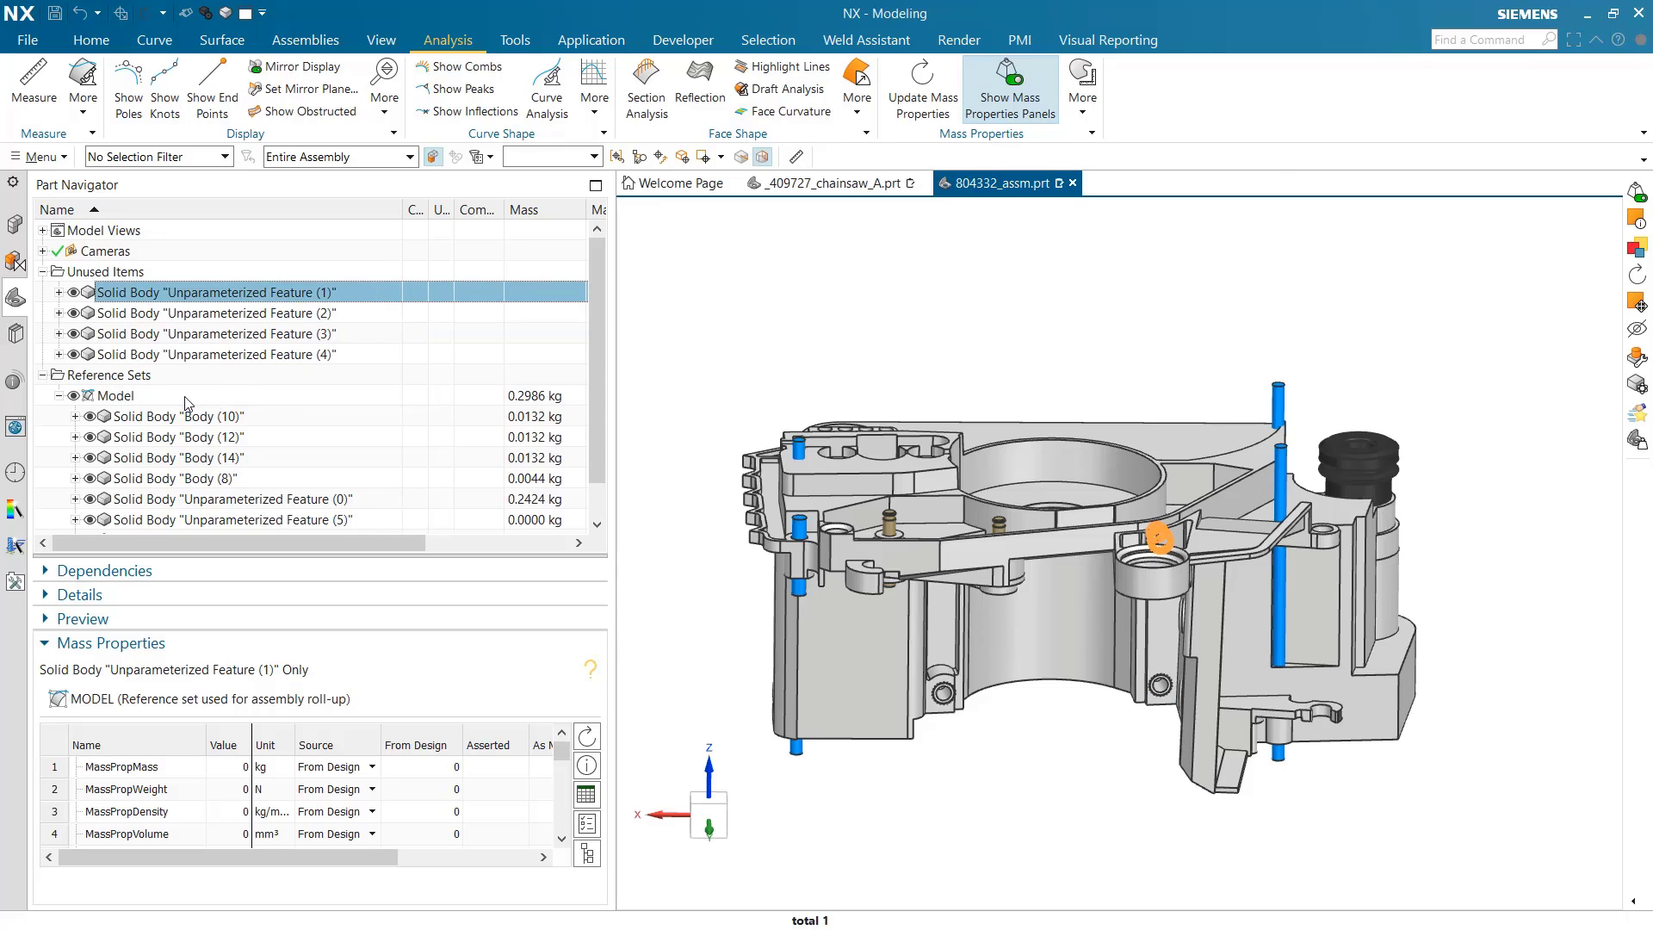
{"action": "left_click", "coordinate": [250, 354], "text": "shift"}
{"action": "left_click_drag", "start_coordinate": [213, 341], "coordinate": [126, 398]}
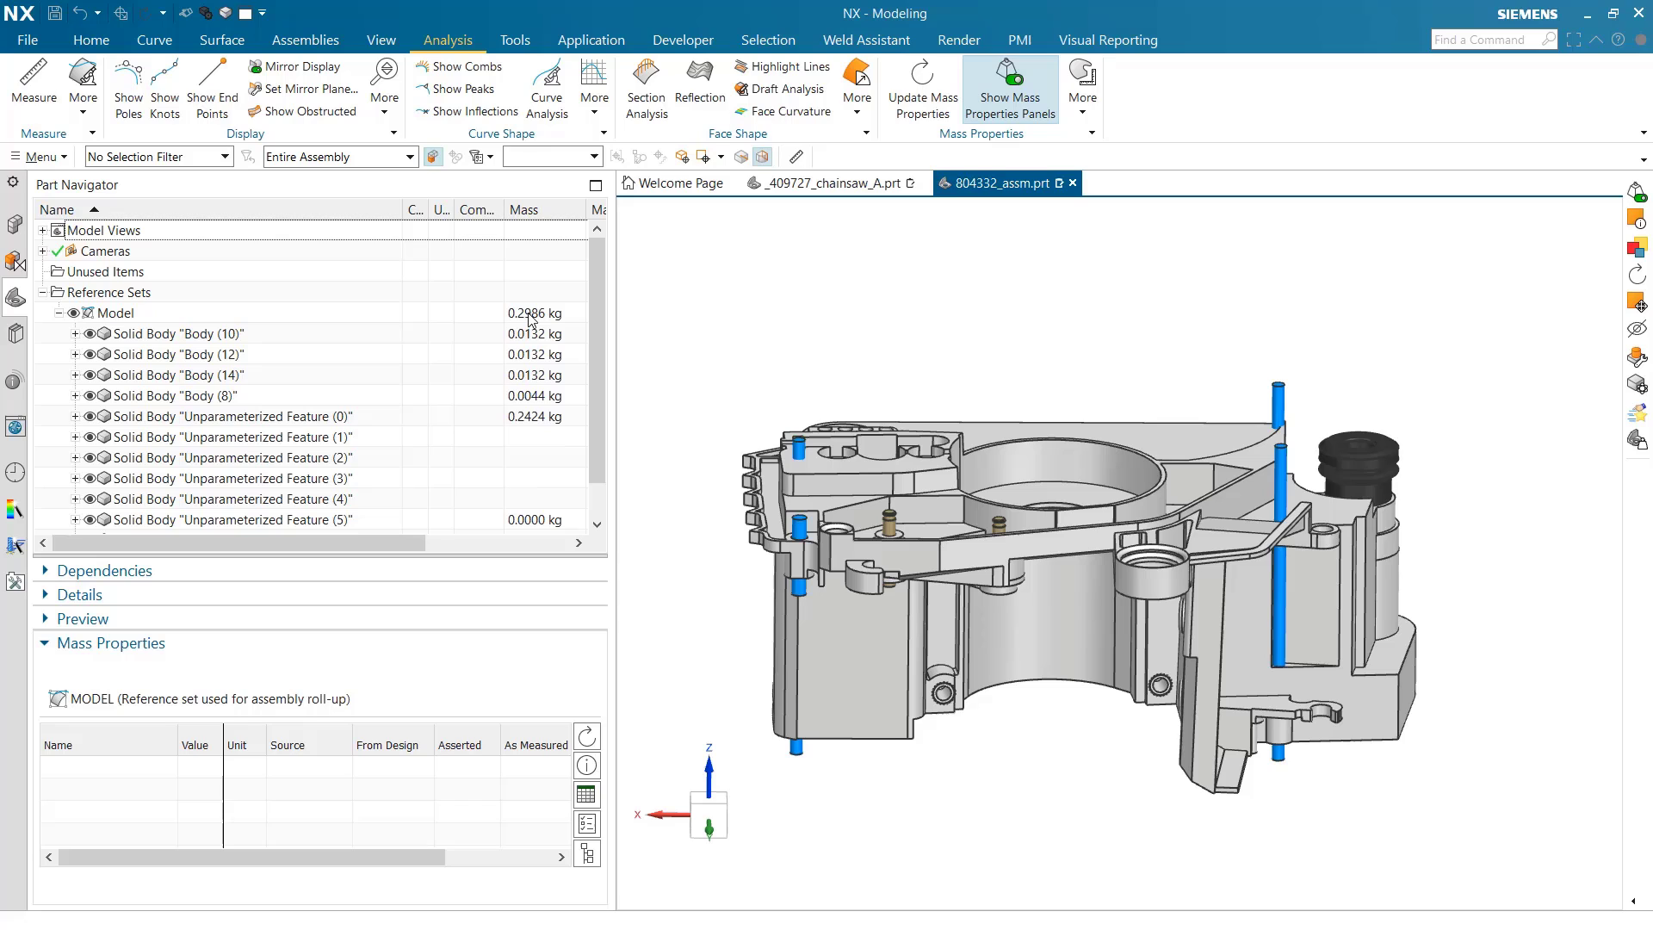
{"action": "left_click_drag", "start_coordinate": [612, 323], "coordinate": [704, 358]}
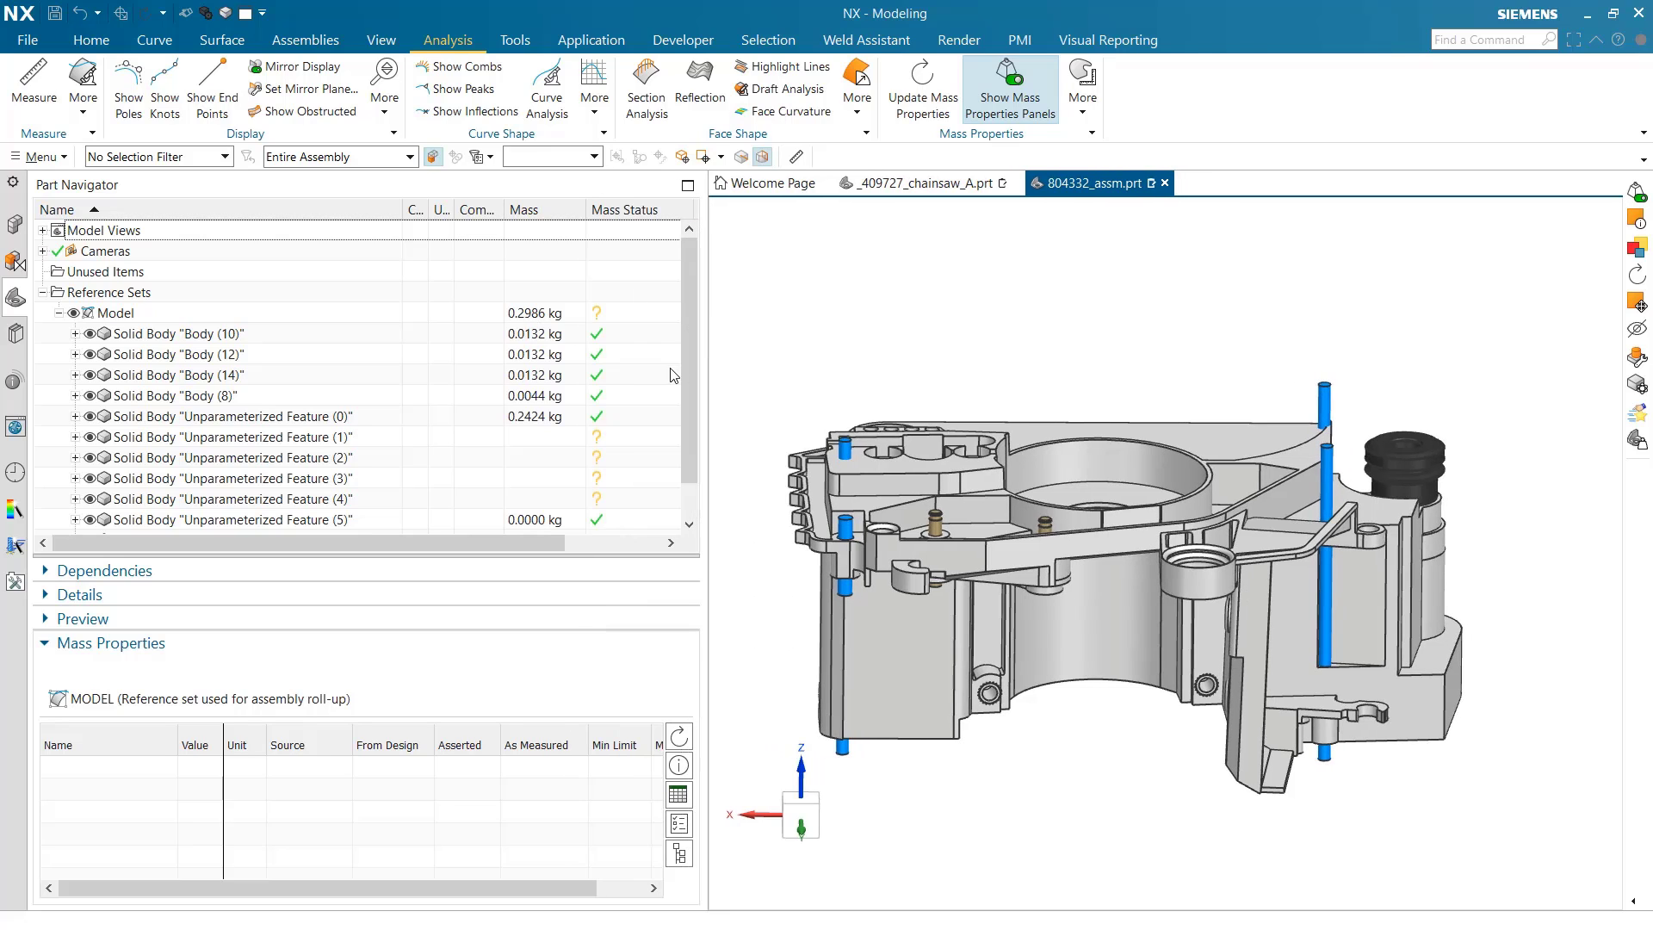
- Update the mass properties of all solid bodies in the Model reference set and inspect those of Unparameterized Feature (1) to (4)
{"action": "key", "text": "ctrl+a"}
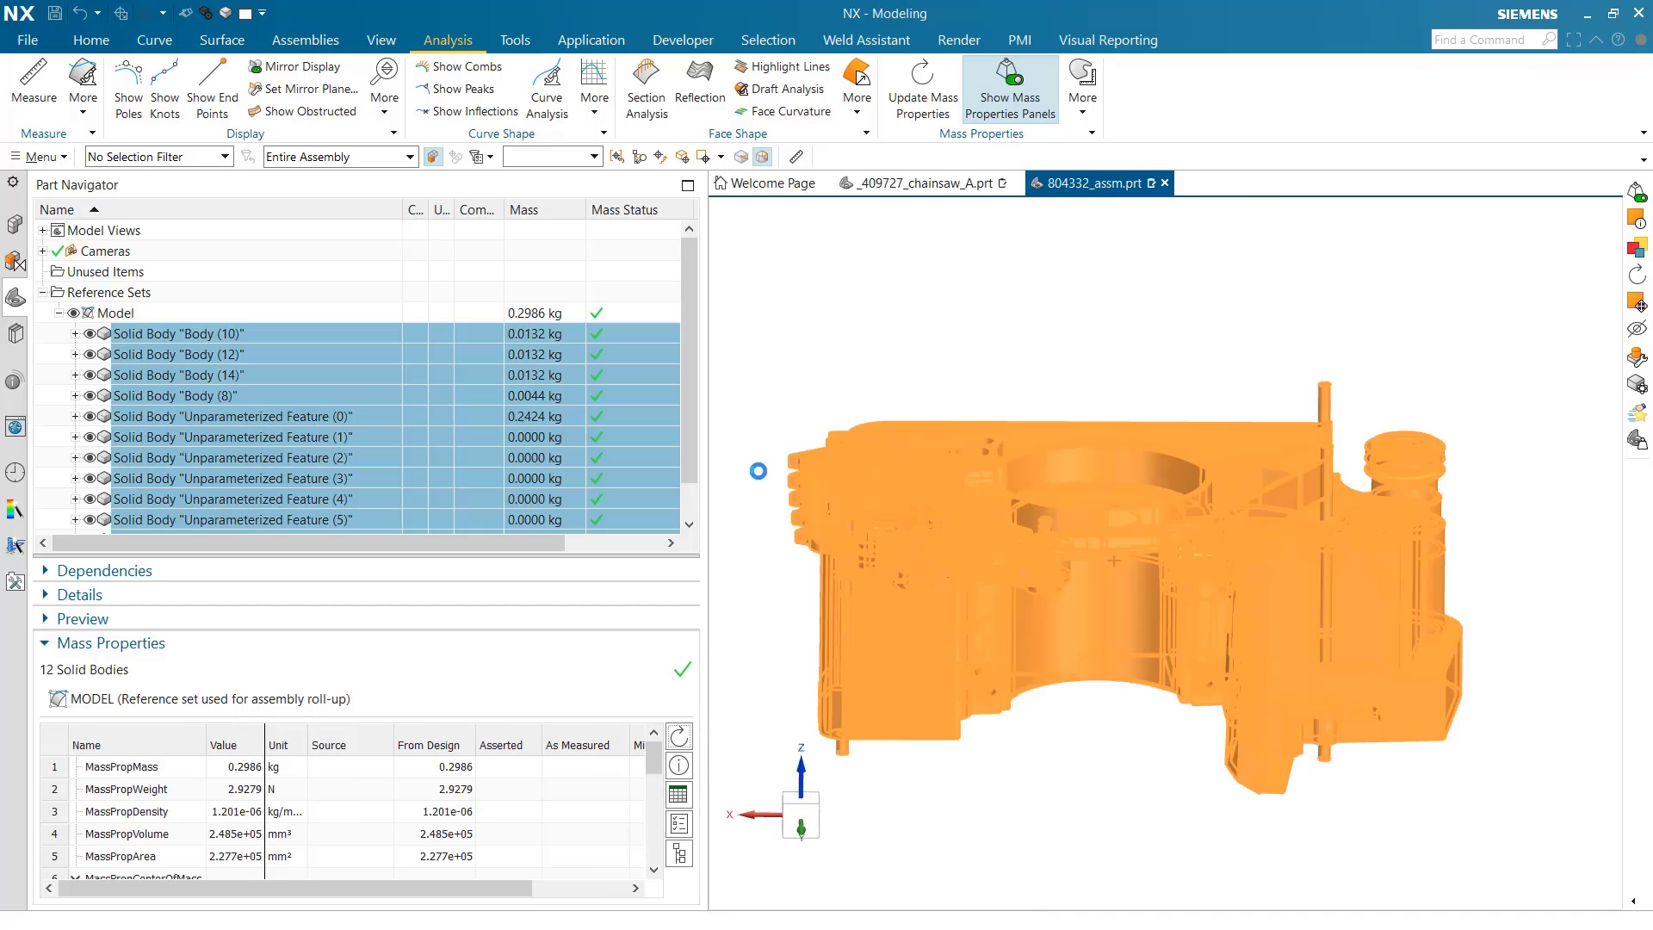
{"action": "left_click", "coordinate": [640, 452]}
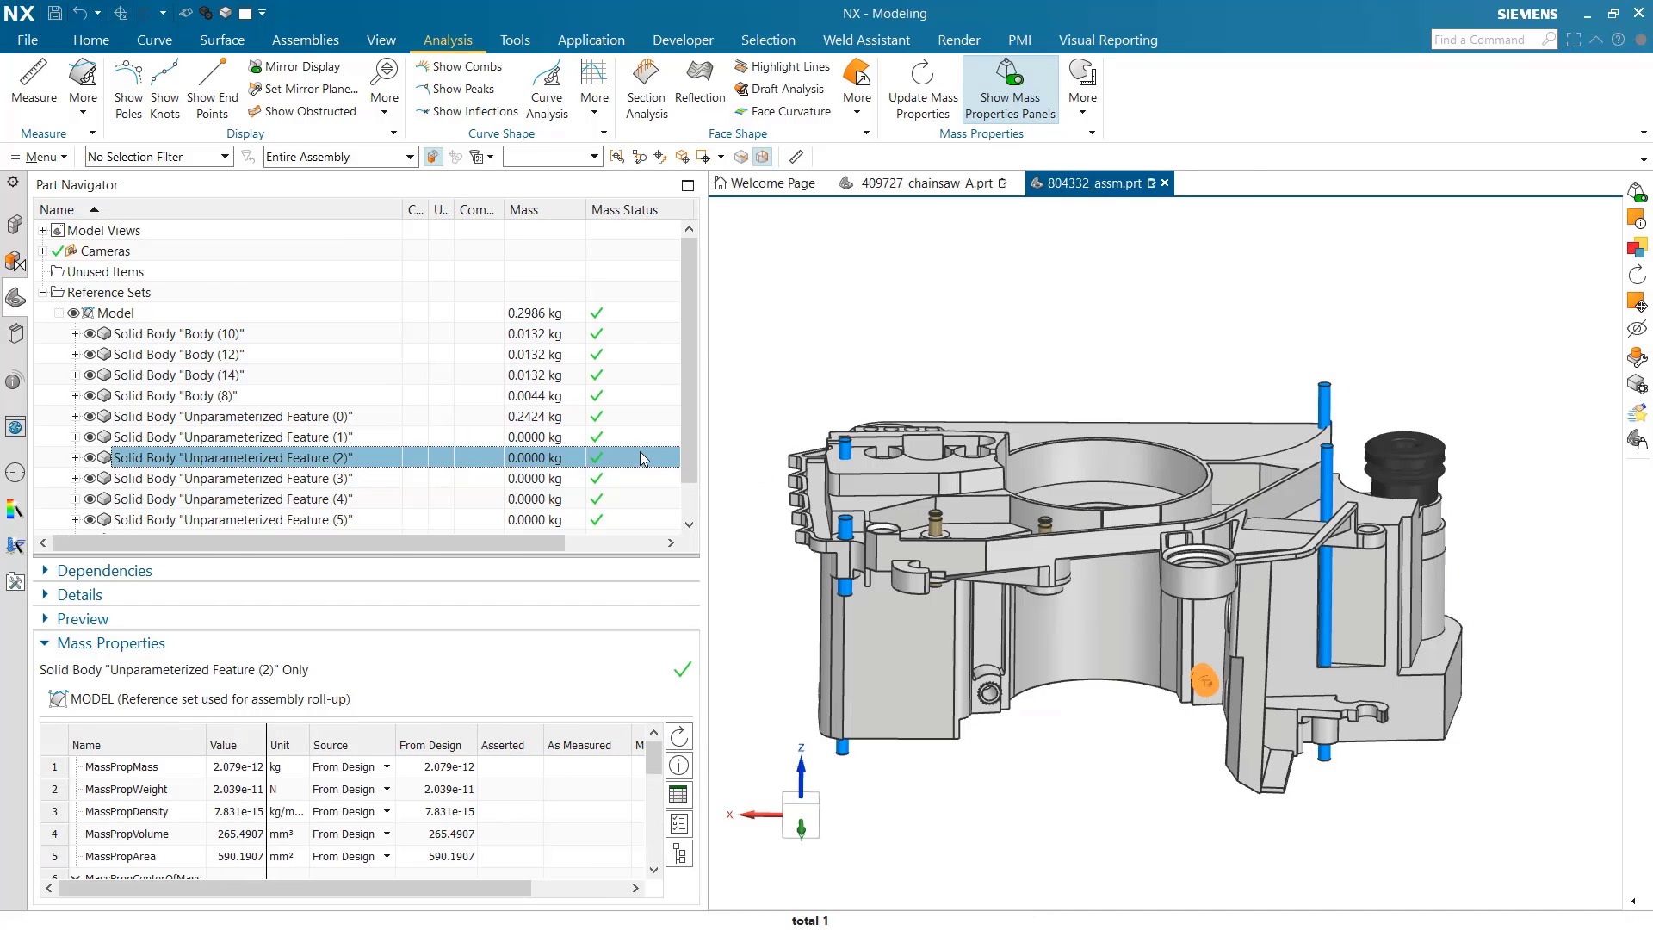
{"action": "left_click", "coordinate": [582, 438]}
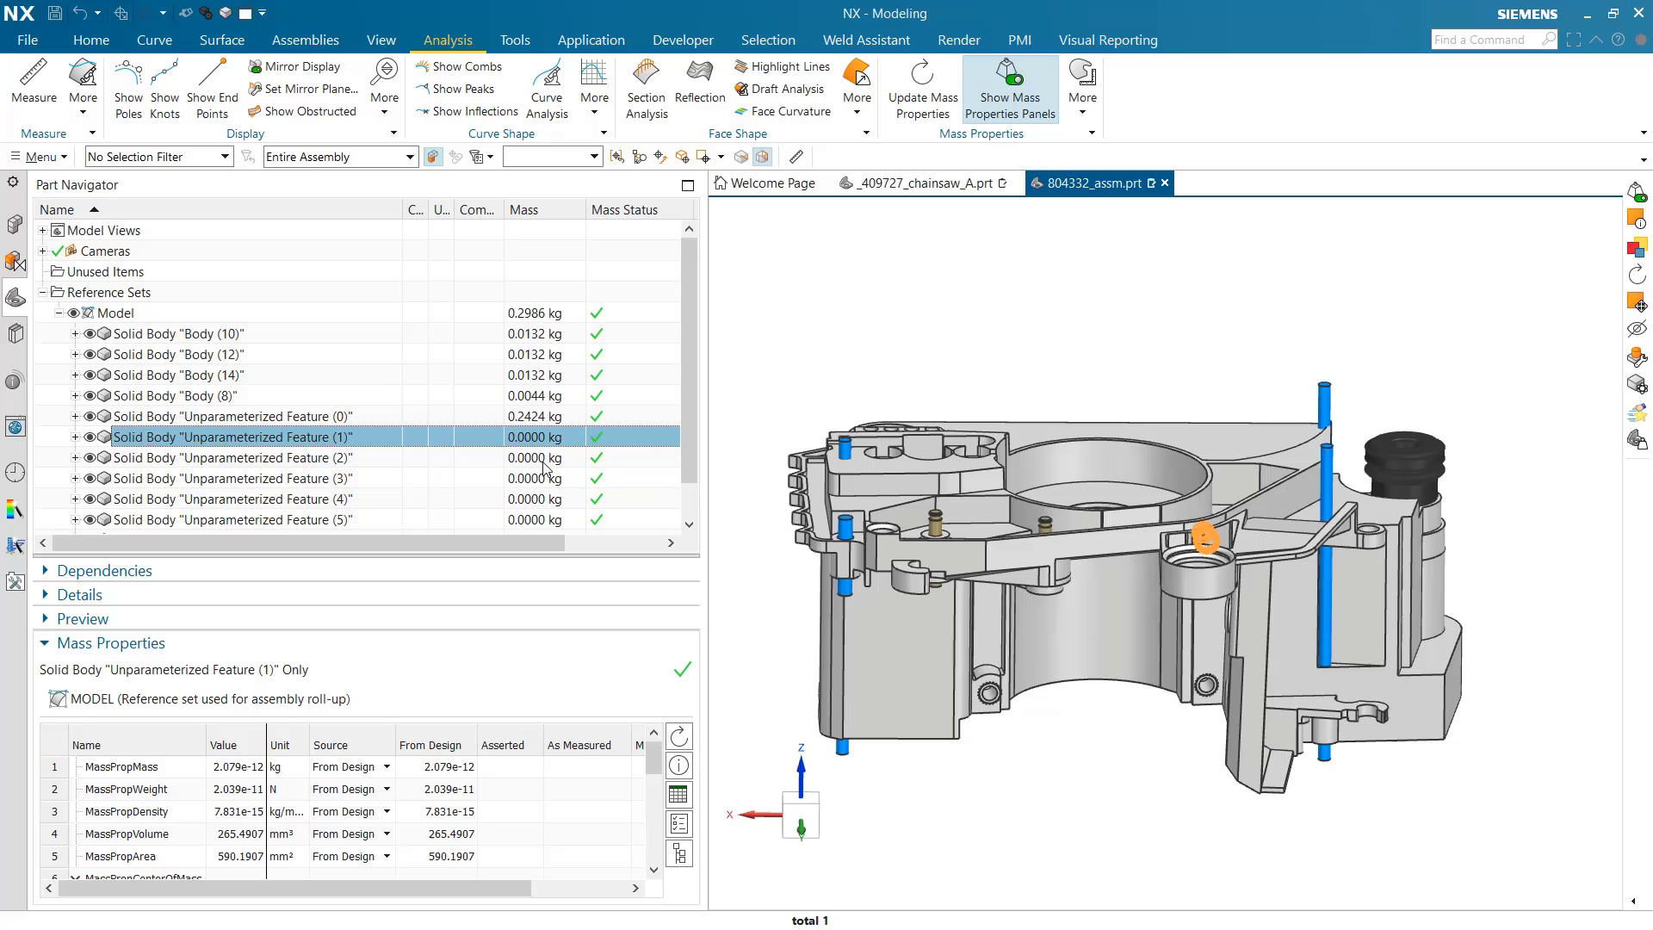
{"action": "left_click", "coordinate": [368, 466]}
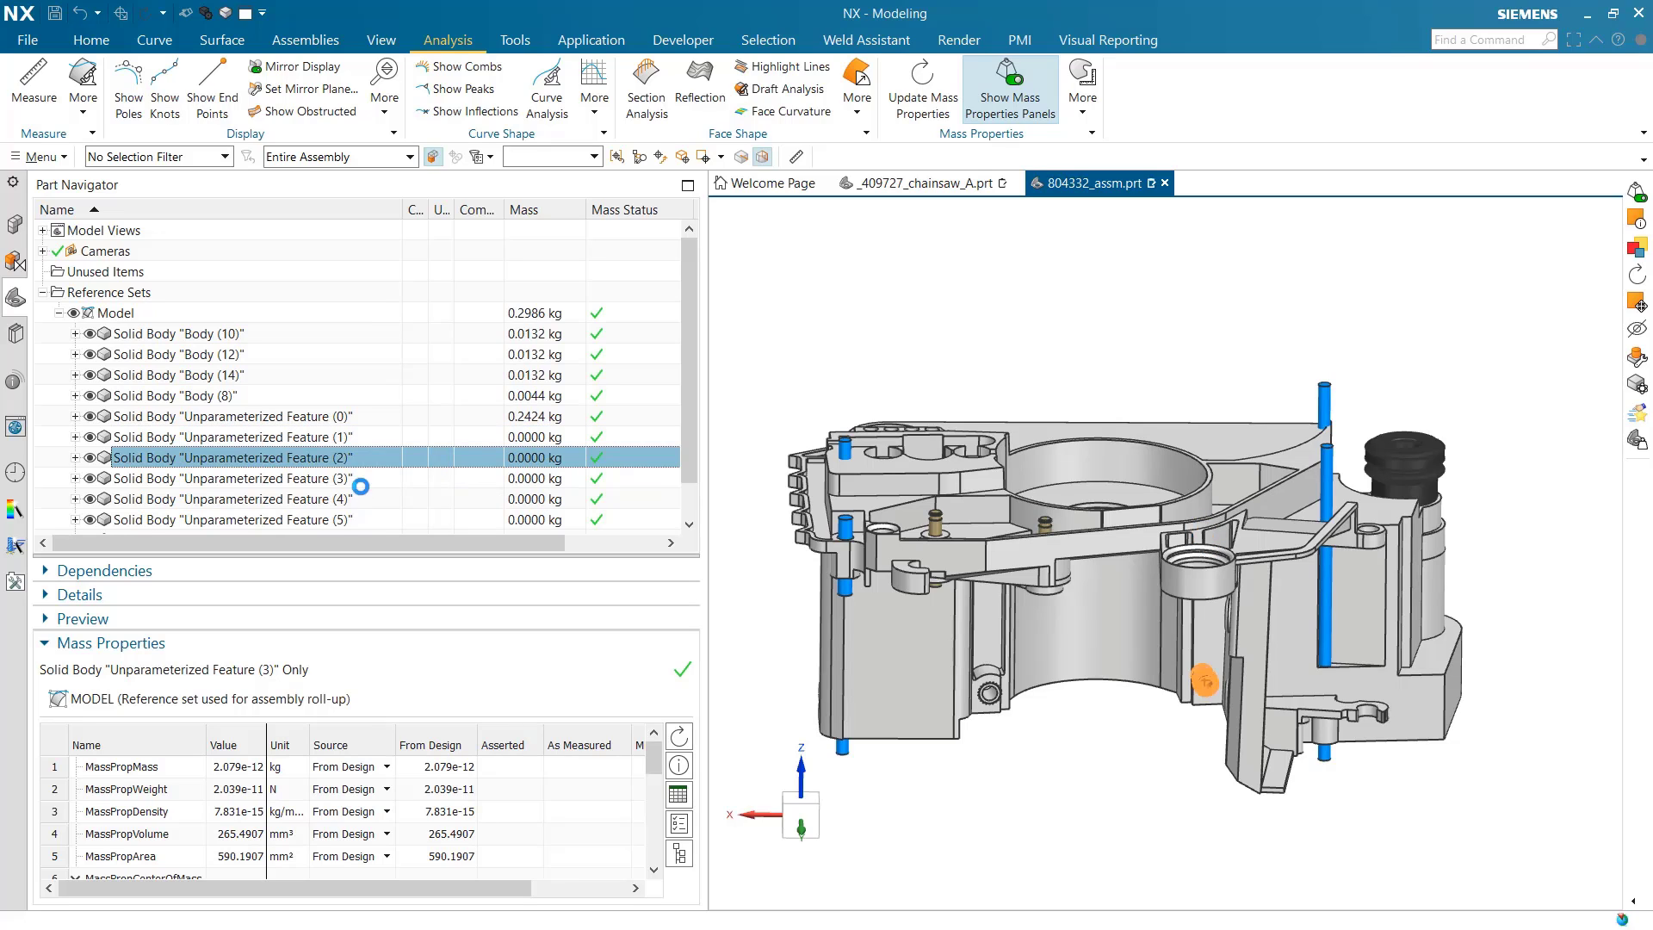
{"action": "left_click", "coordinate": [355, 479]}
{"action": "left_click", "coordinate": [351, 439], "text": "shift"}
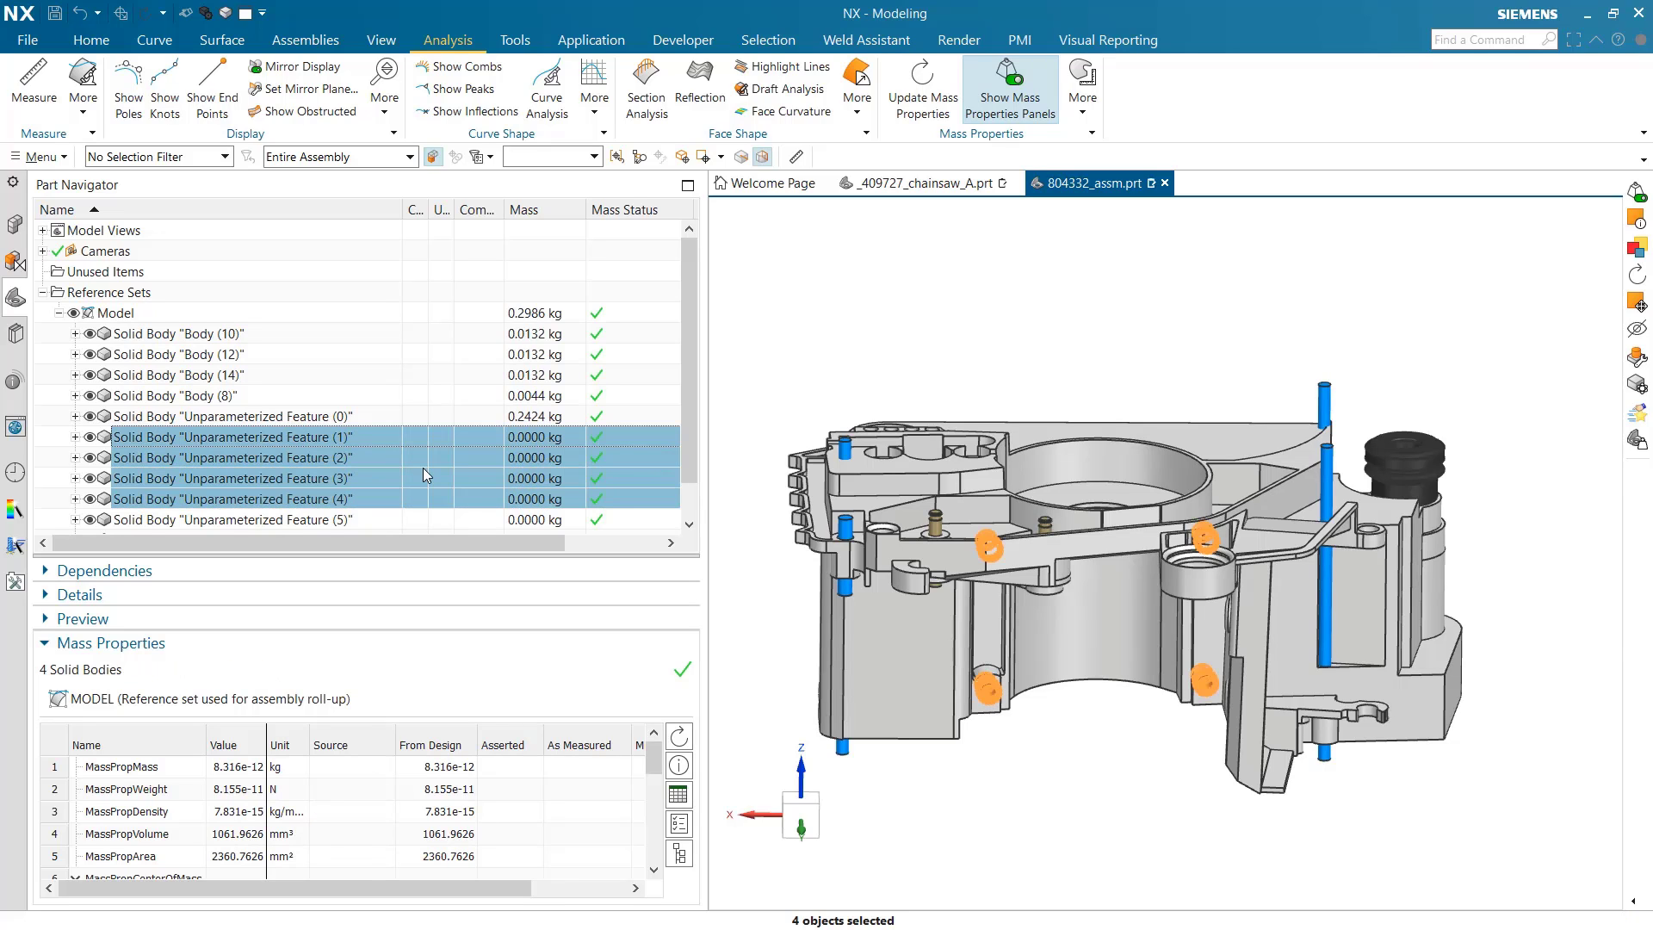
- Open the object information for solid body Unparameterized Feature (1) and read its NX_Material attribute
{"action": "left_click", "coordinate": [368, 437]}
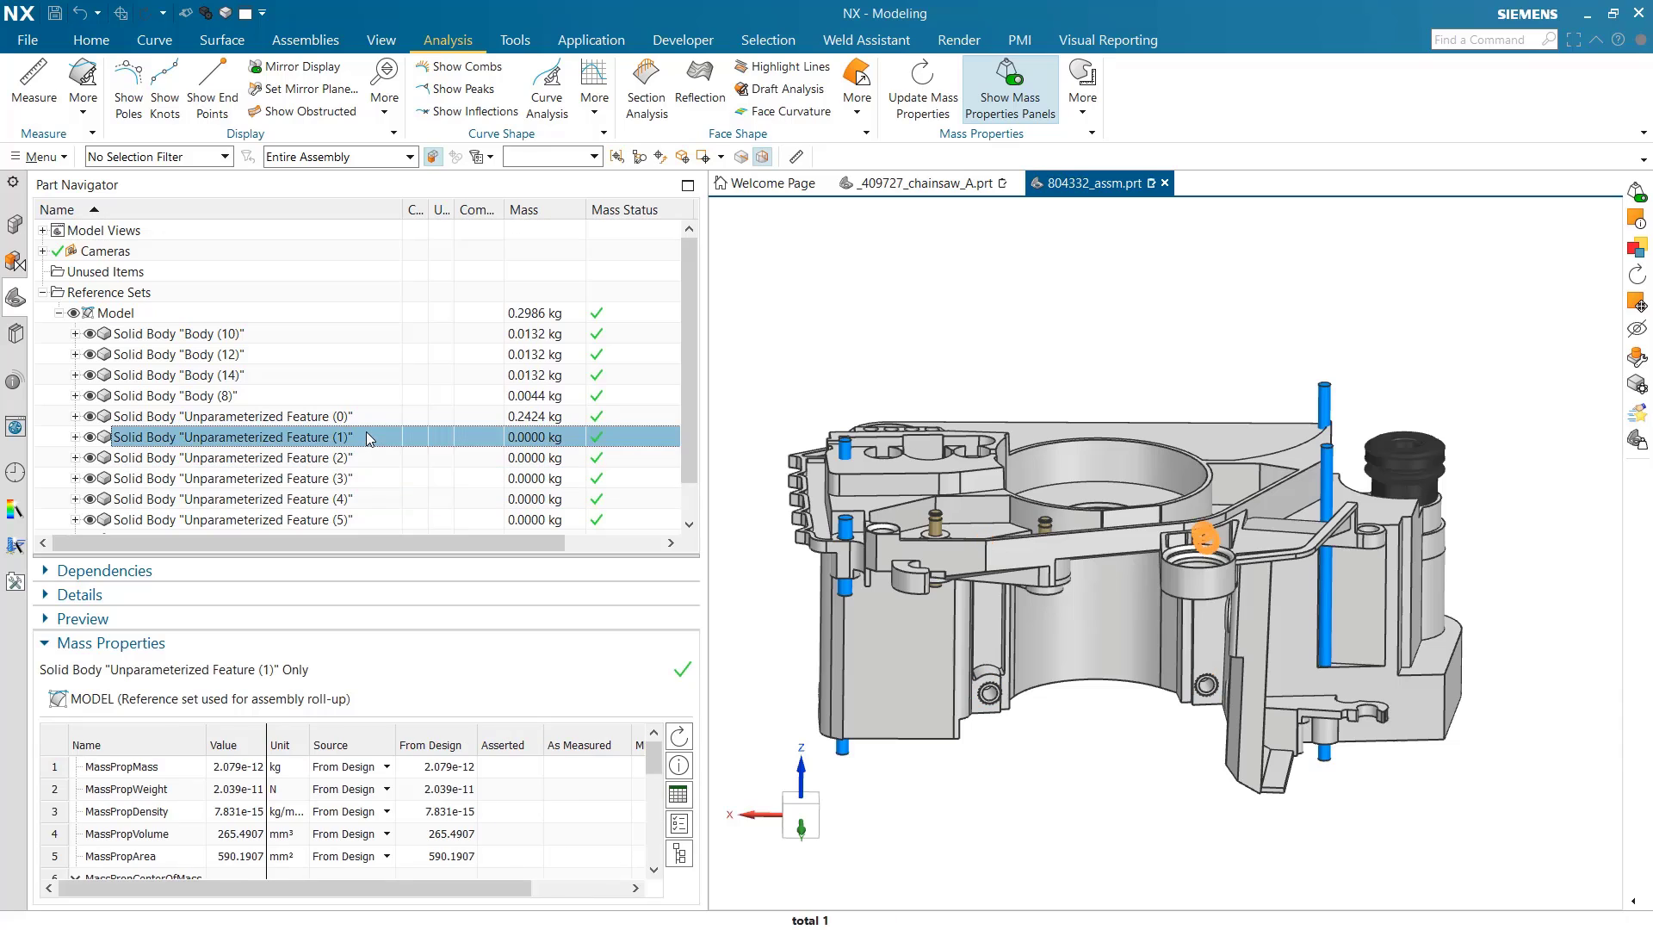
{"action": "key", "text": "ctrl+i"}
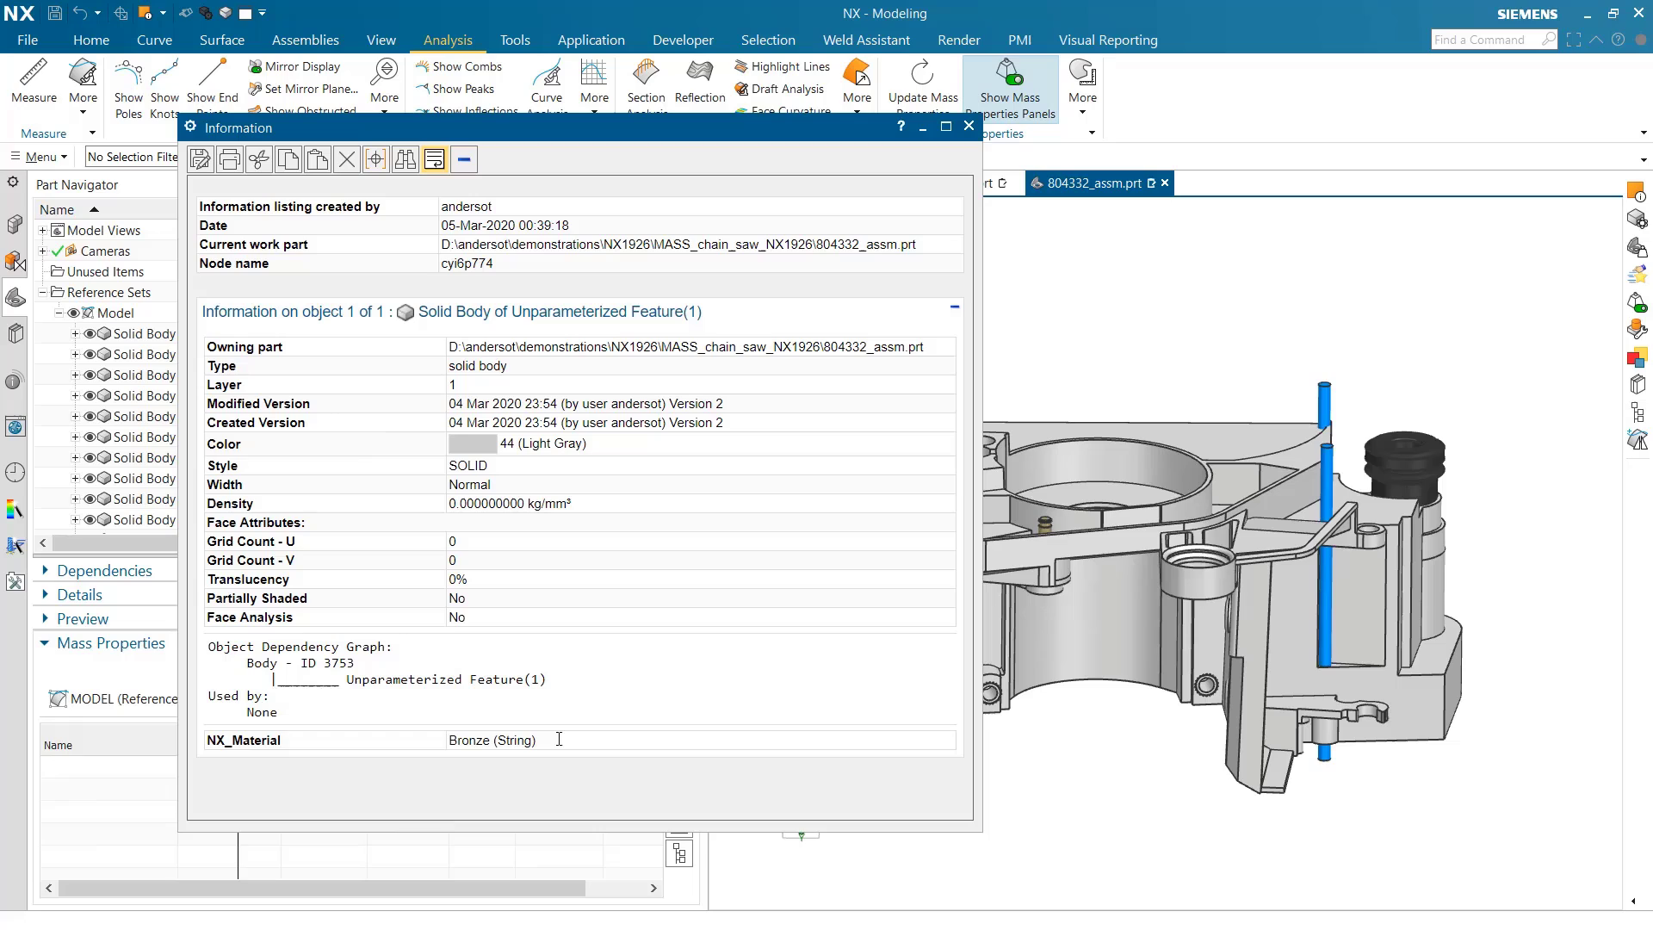
{"action": "left_click_drag", "start_coordinate": [558, 739], "coordinate": [420, 765]}
{"action": "left_click", "coordinate": [352, 748]}
{"action": "left_click_drag", "start_coordinate": [563, 742], "coordinate": [455, 747]}
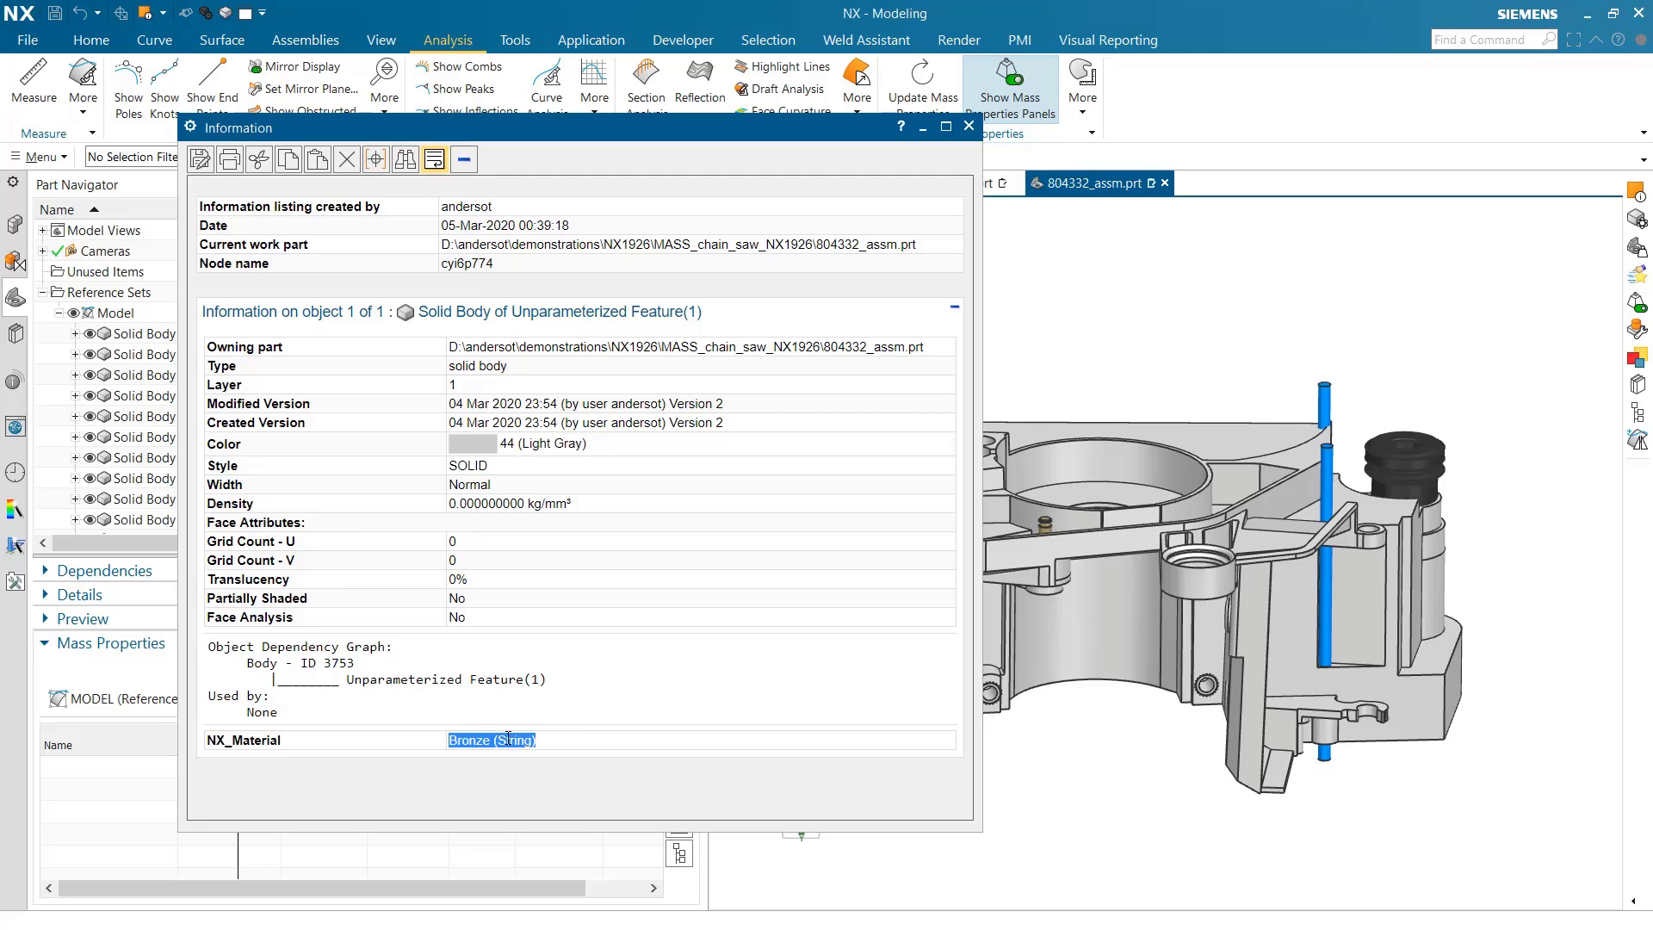
{"action": "key", "text": "Escape"}
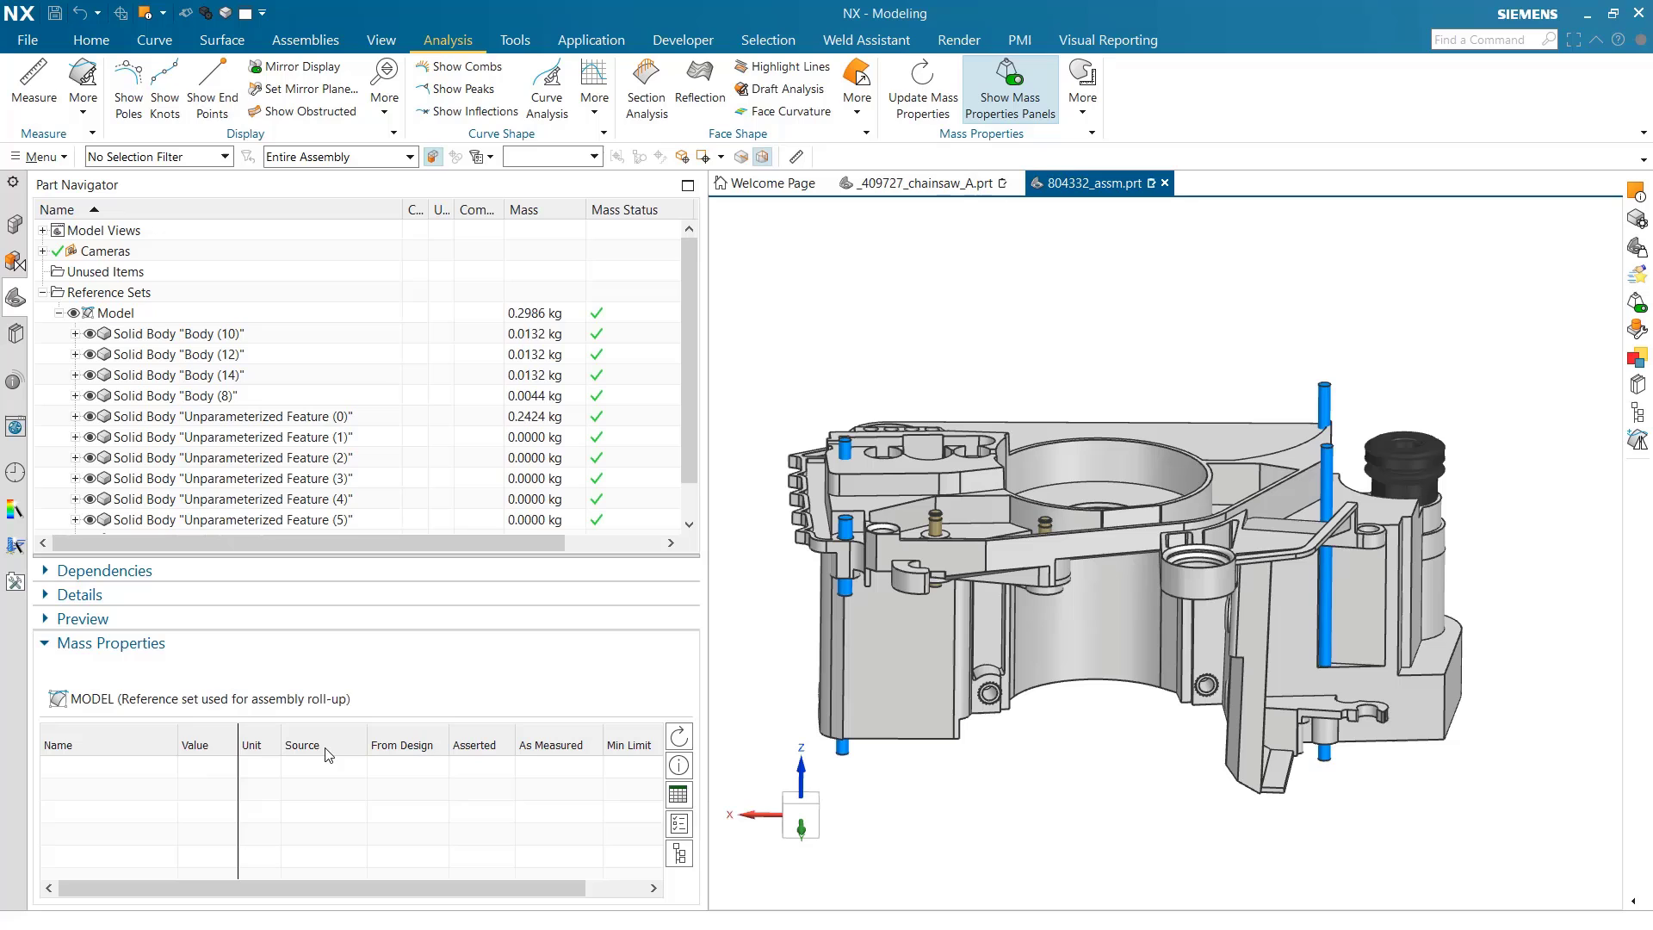
- Assign the library material Bronze to solid bodies Unparameterized Feature (1) to (4) and update the mass properties
{"action": "left_click", "coordinate": [331, 417]}
{"action": "left_click", "coordinate": [344, 438]}
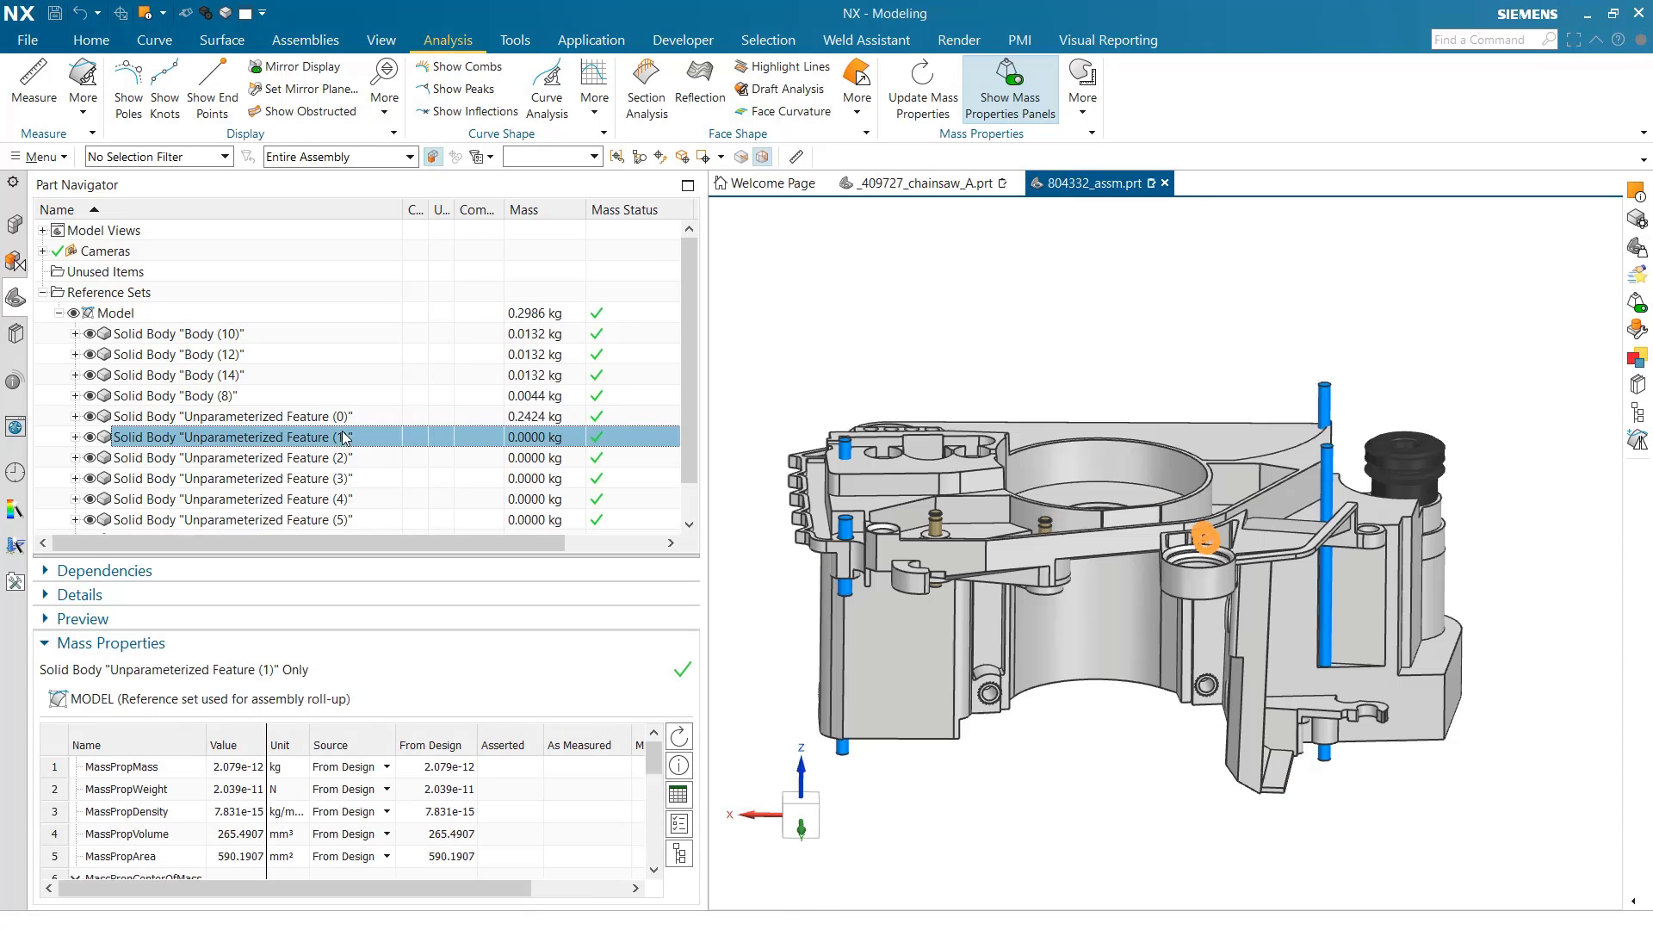
{"action": "left_click", "coordinate": [447, 480], "text": "shift"}
{"action": "left_click", "coordinate": [441, 499], "text": "shift"}
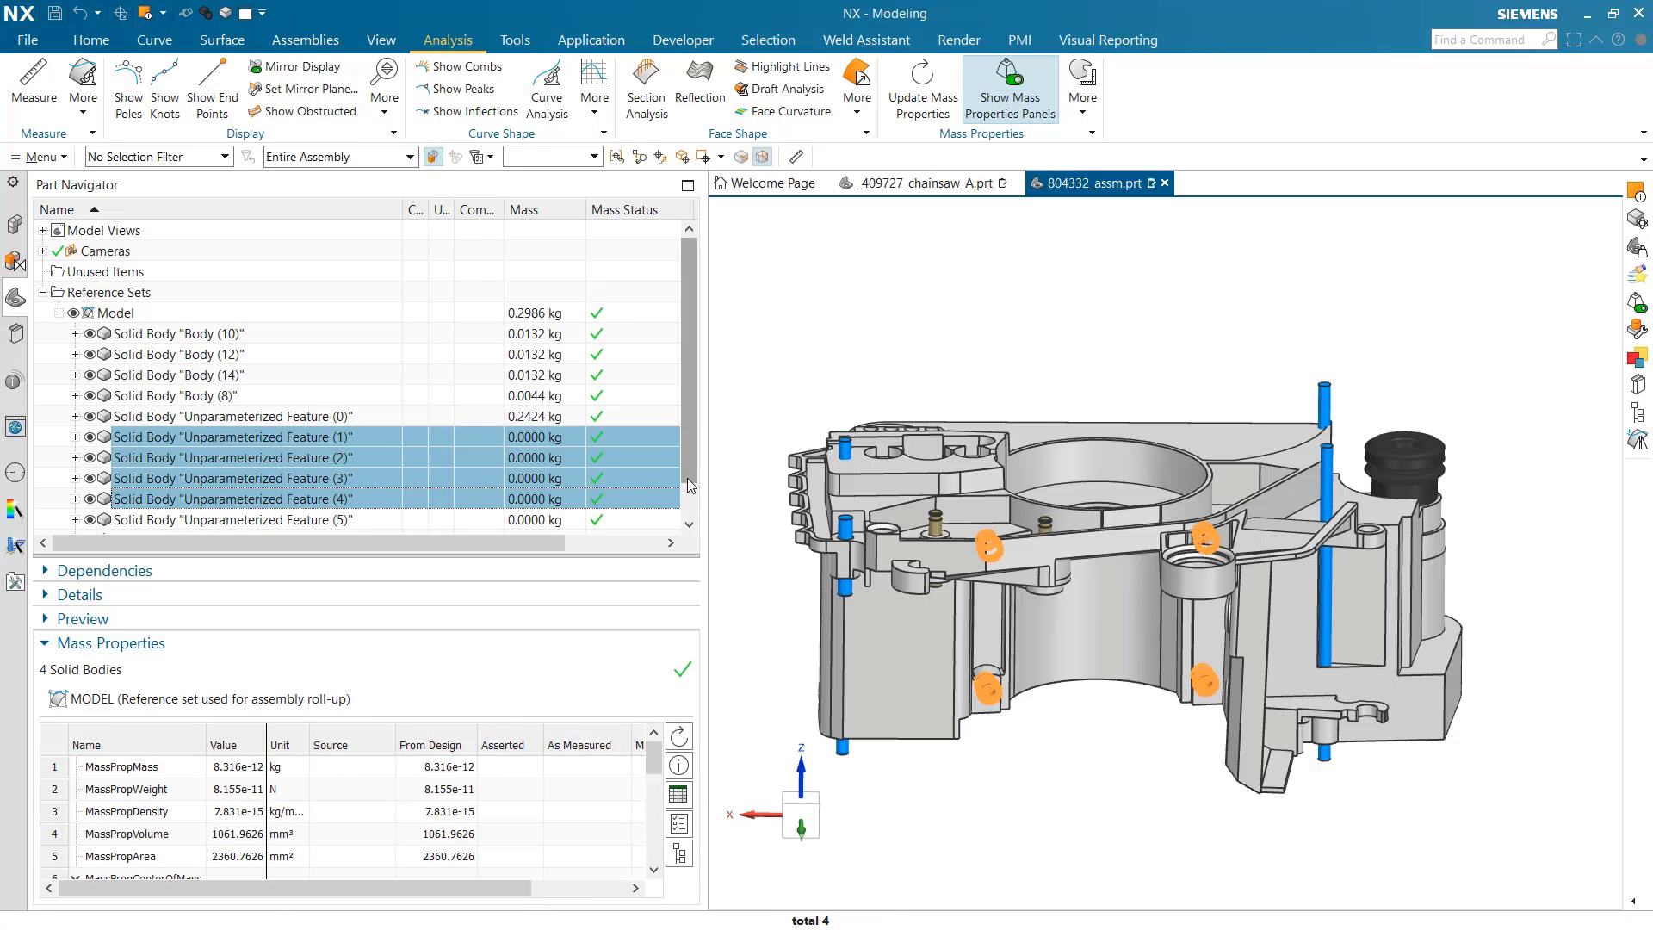
{"action": "left_click", "coordinate": [527, 33]}
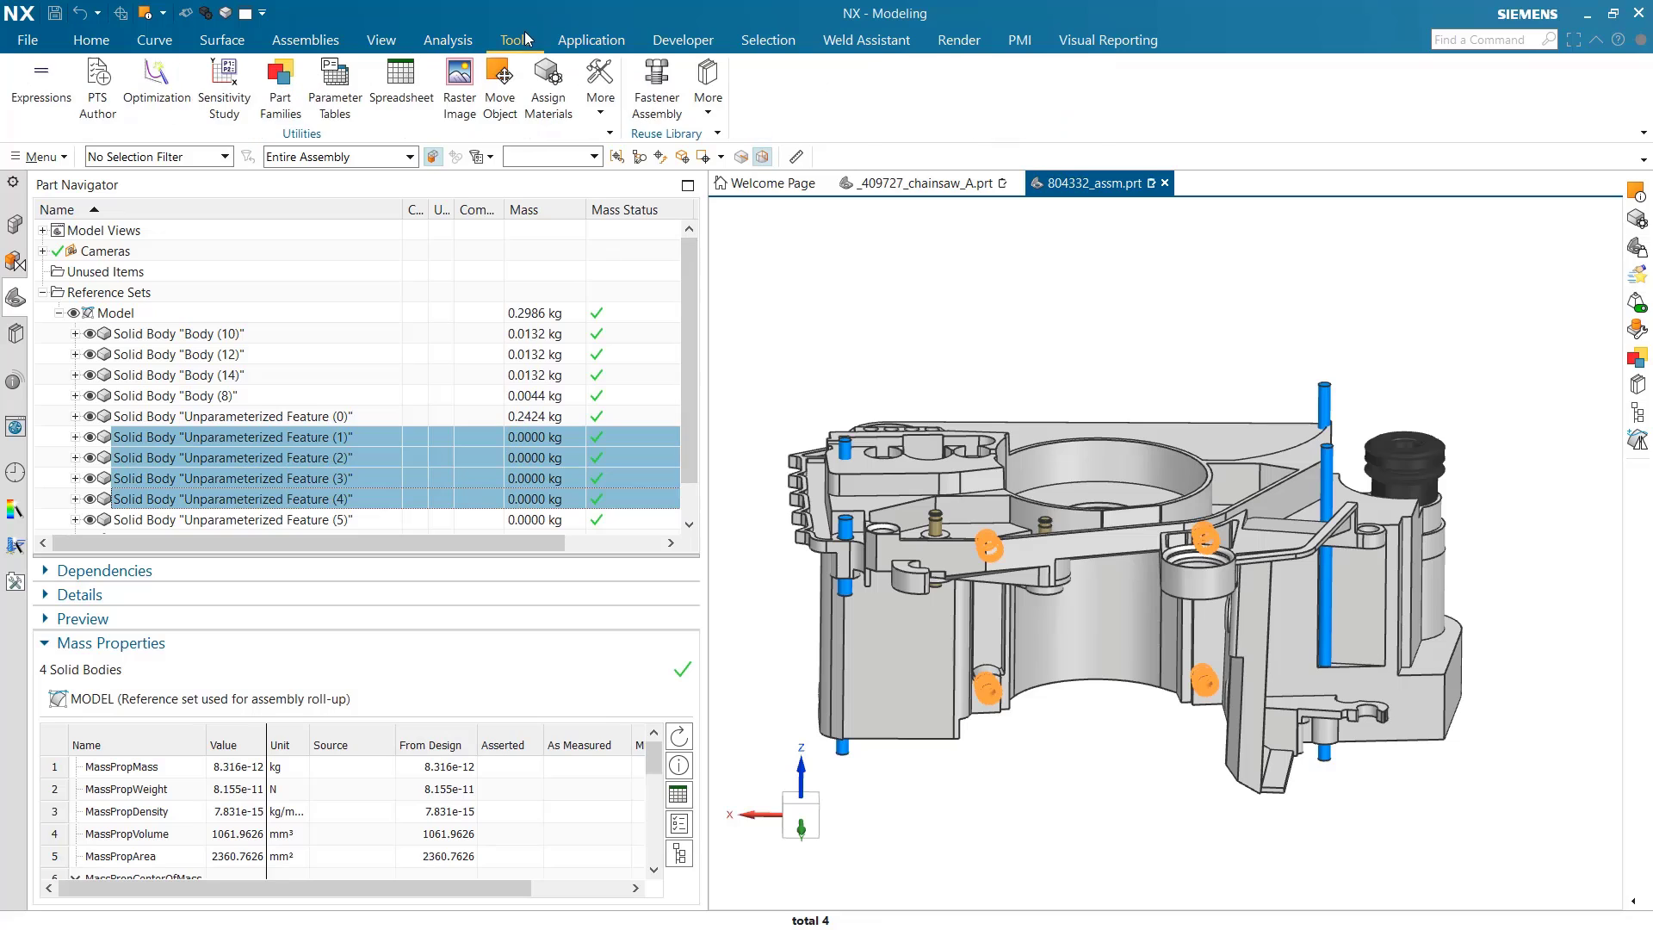
{"action": "left_click", "coordinate": [554, 123]}
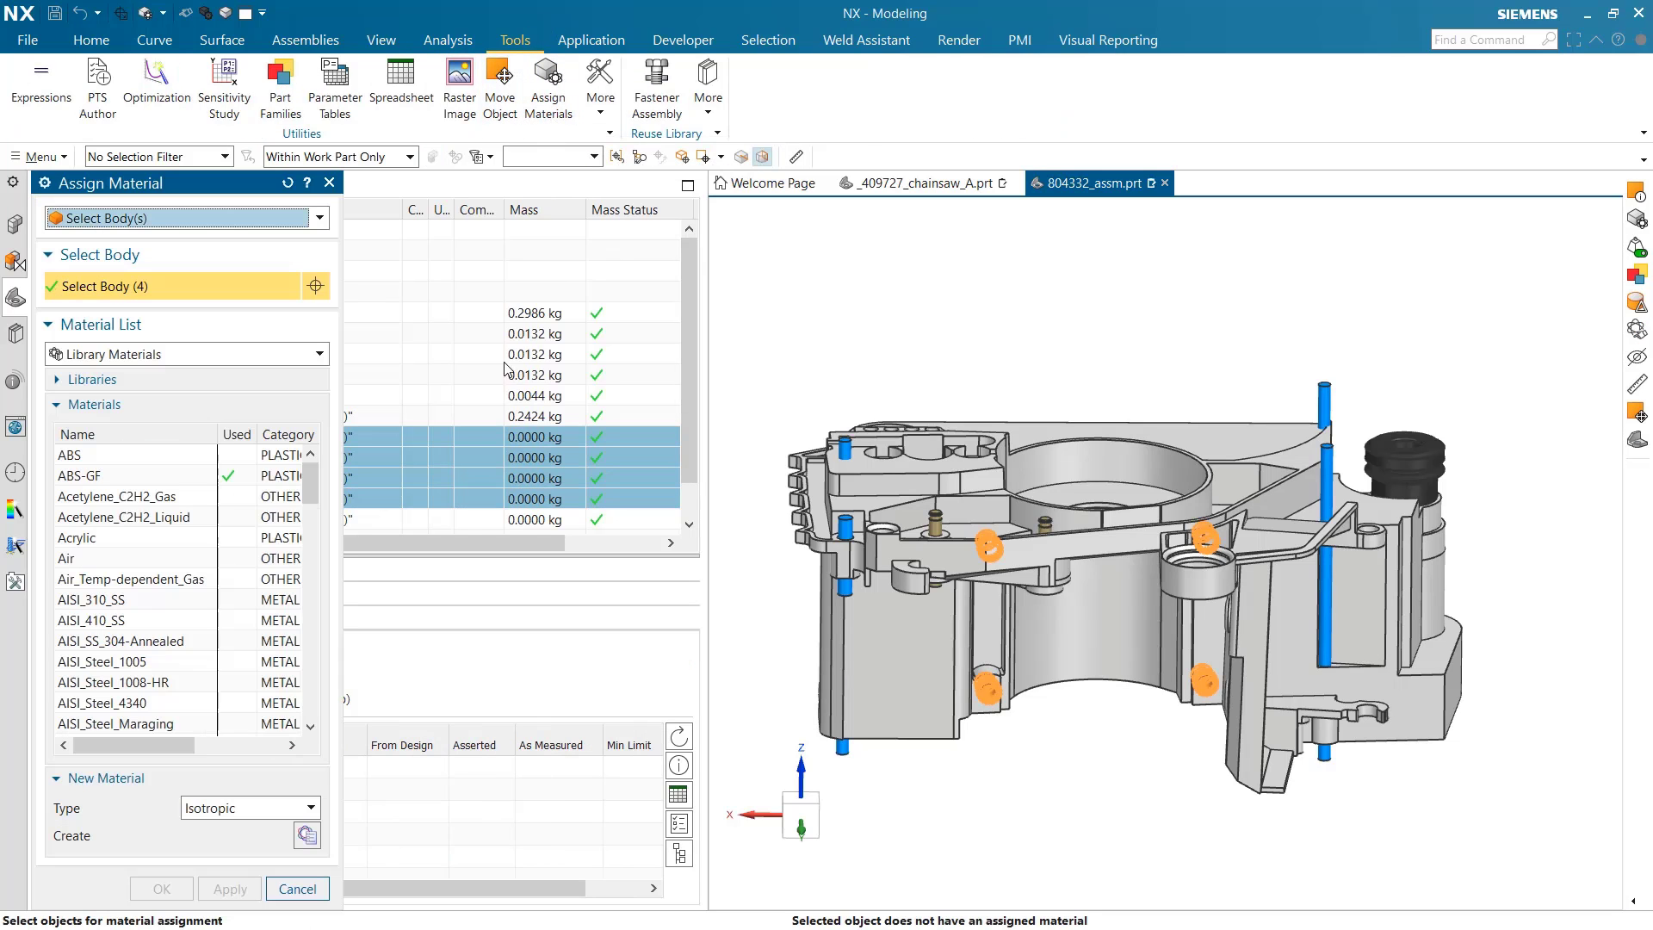
{"action": "left_click_drag", "start_coordinate": [307, 479], "coordinate": [308, 536]}
{"action": "left_click", "coordinate": [141, 600]}
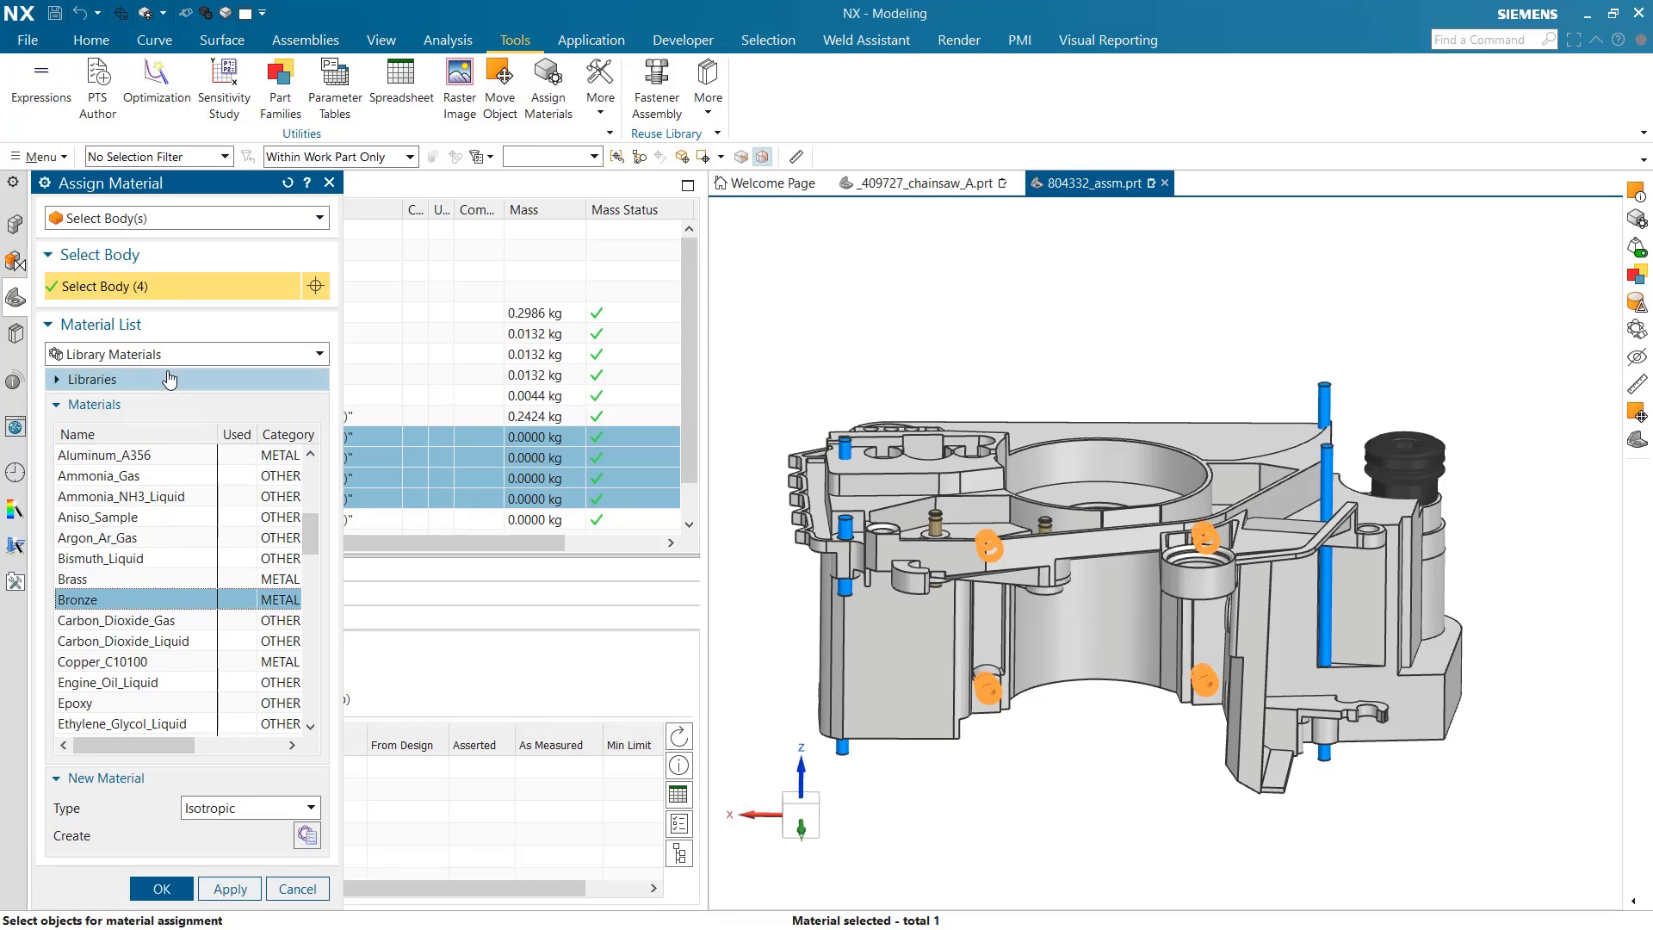
{"action": "left_click", "coordinate": [162, 889]}
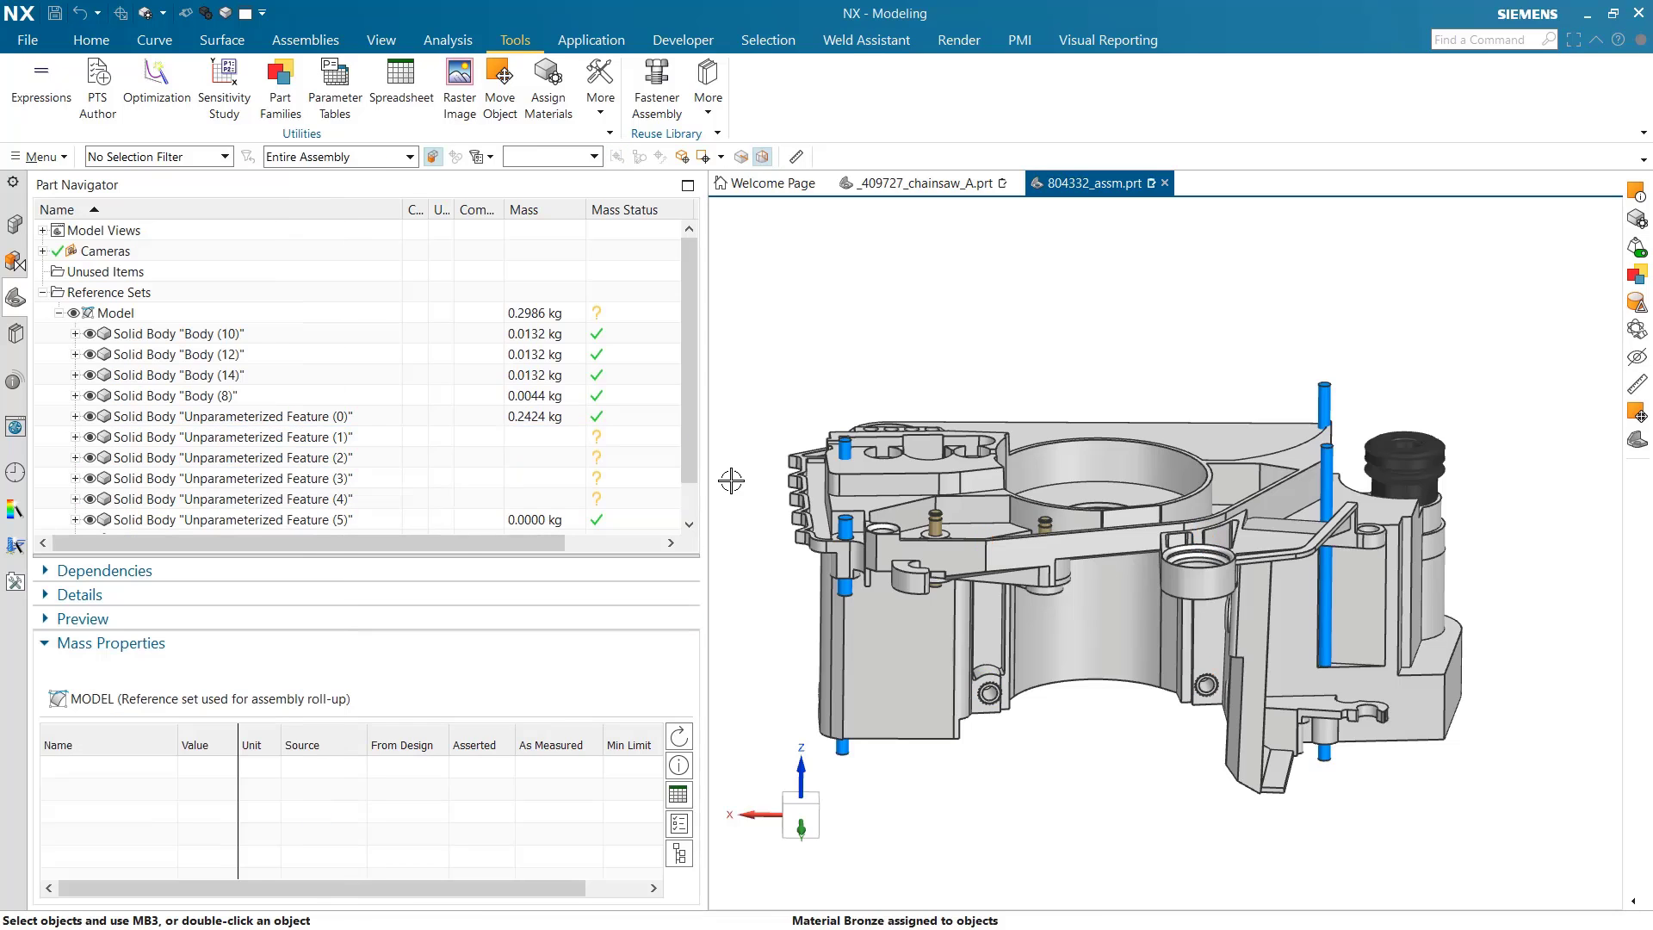
{"action": "left_click", "coordinate": [678, 737]}
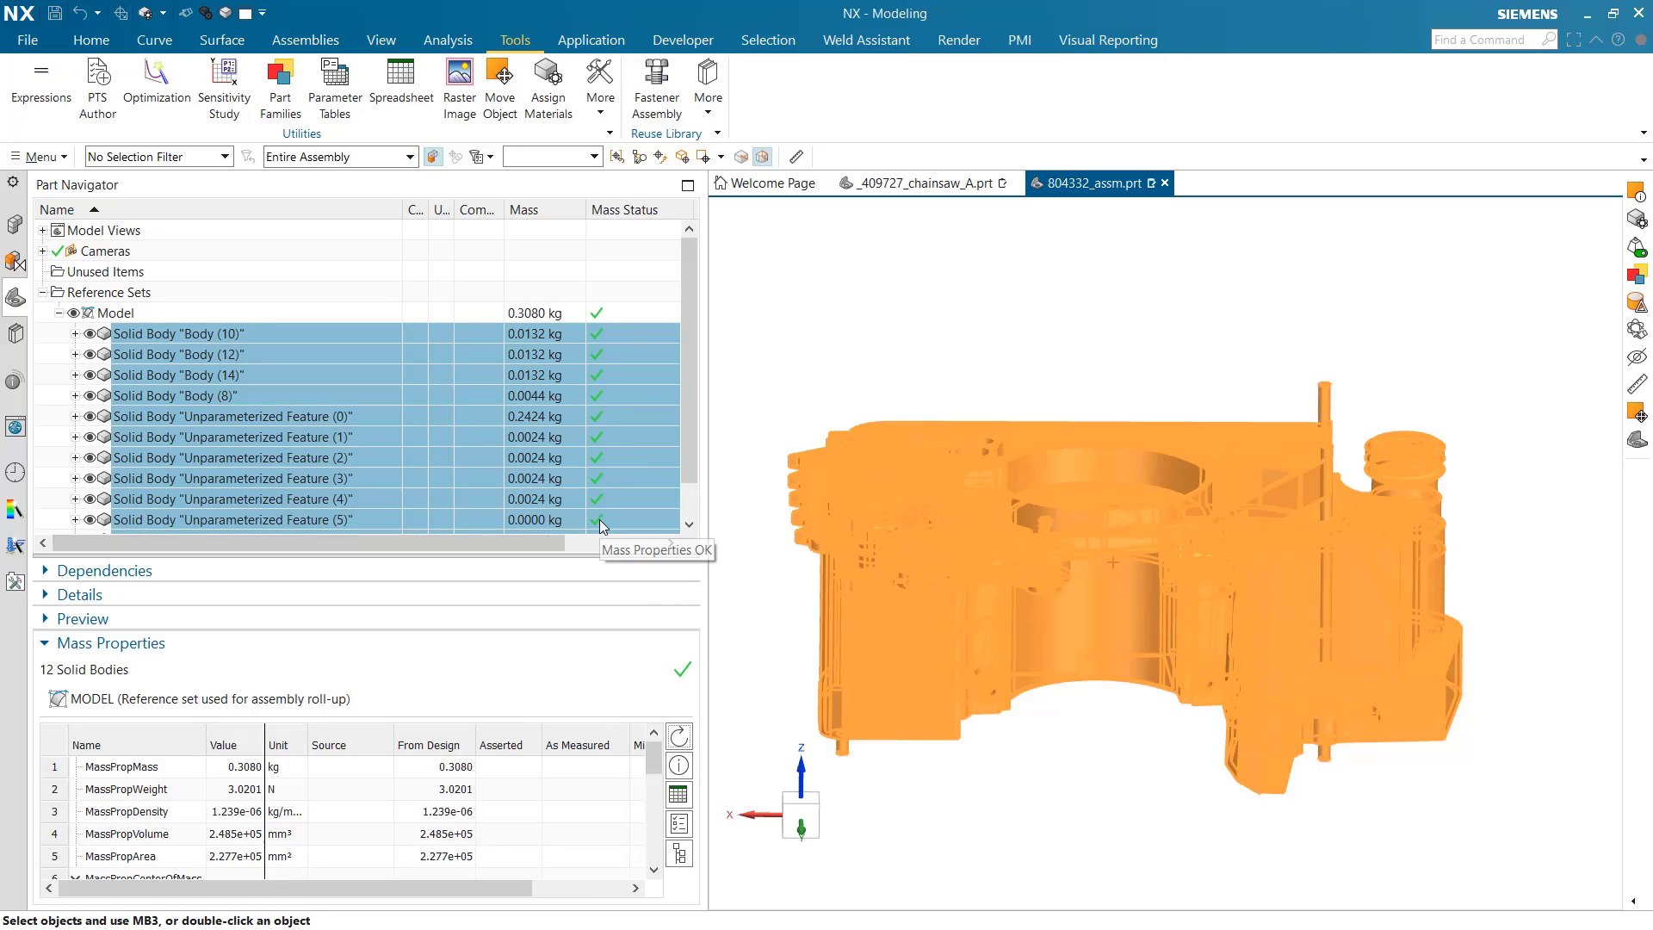
- Inspect the mass properties of Unparameterized Feature (5) and (6), and read the NX_Material attribute of (6) in its object information
{"action": "left_click", "coordinate": [521, 520]}
{"action": "scroll", "coordinate": [520, 525], "scroll_direction": "down", "scroll_amount": 1}
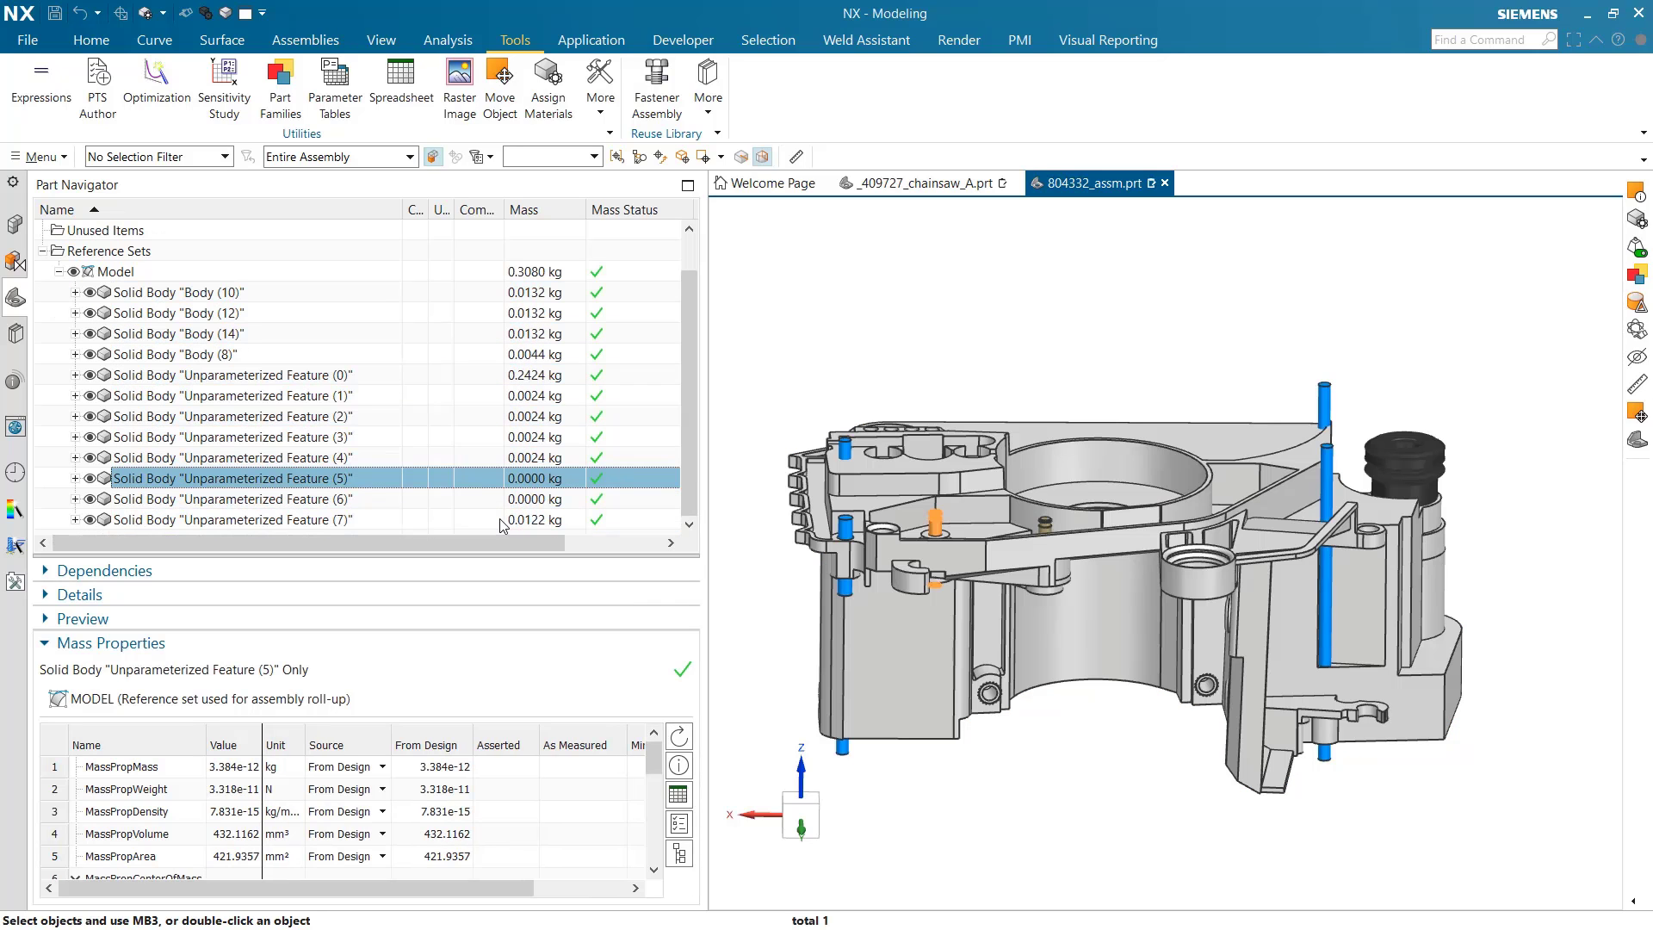
{"action": "left_click", "coordinate": [490, 499]}
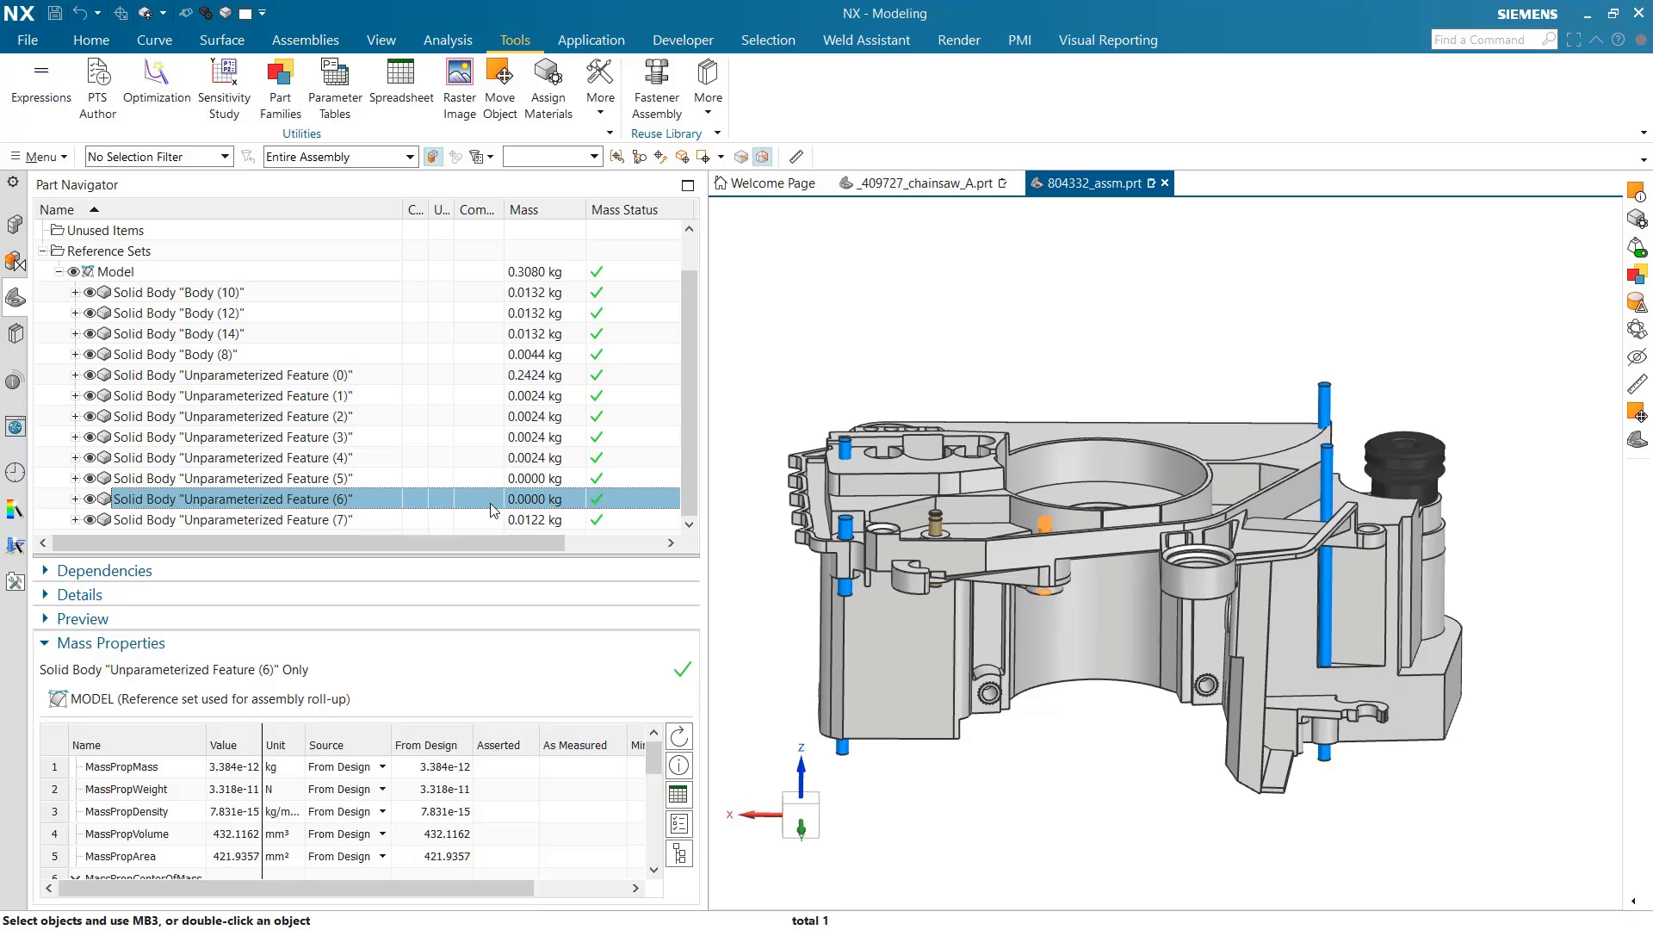
{"action": "key", "text": "ctrl+i"}
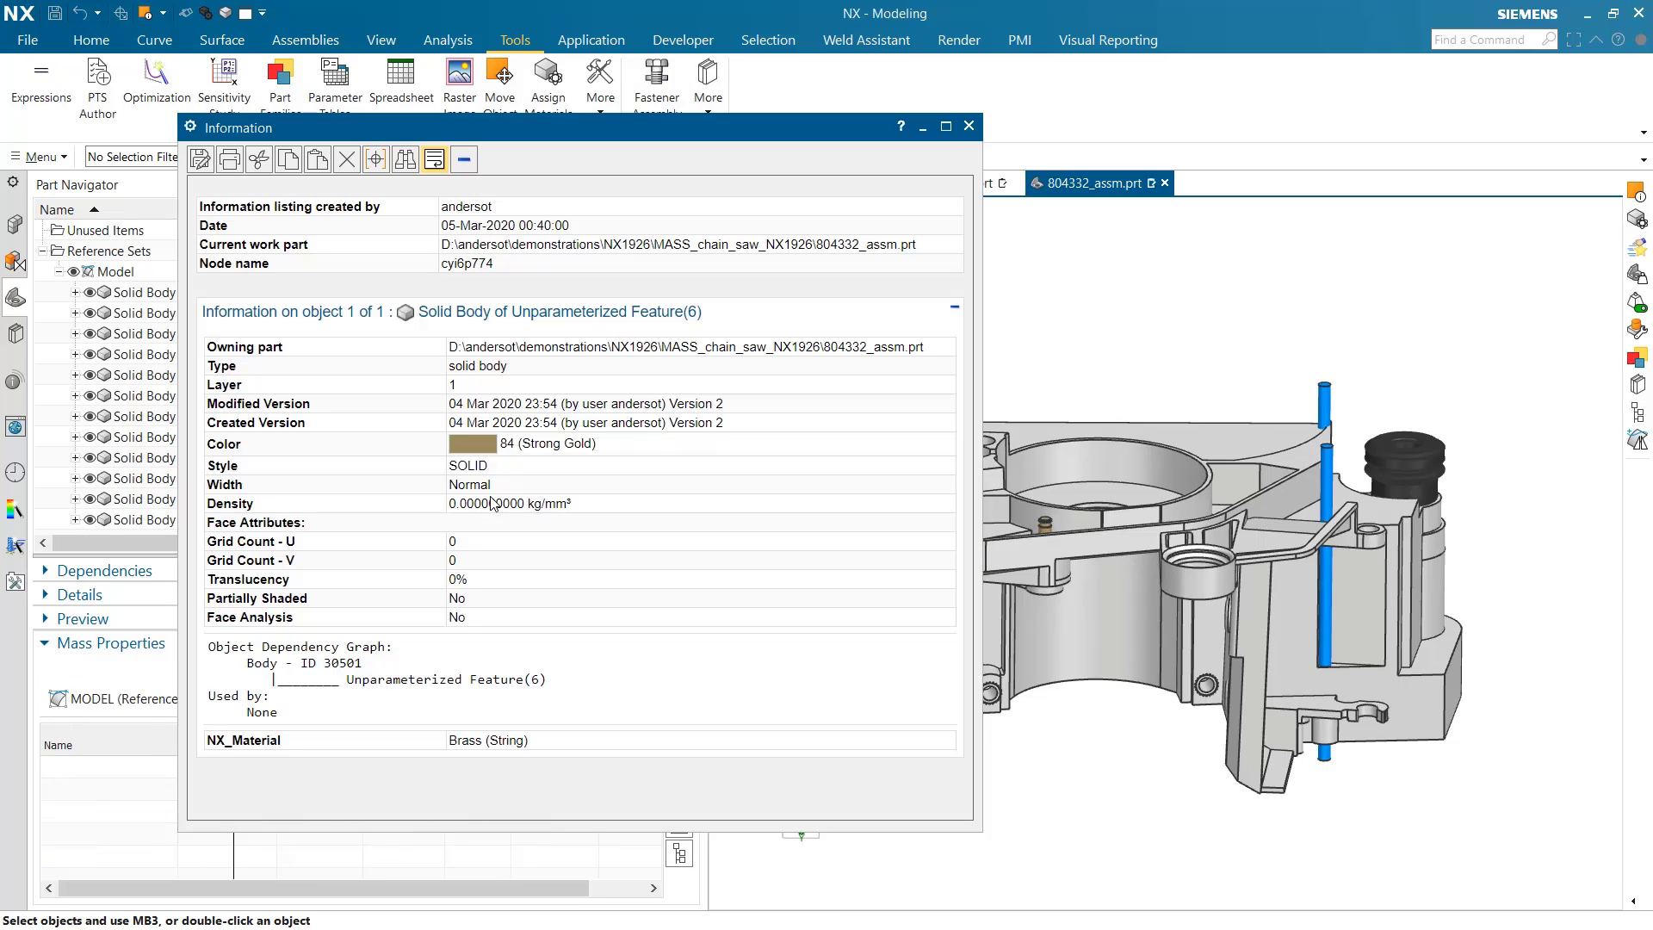
{"action": "left_click_drag", "start_coordinate": [545, 737], "coordinate": [377, 737]}
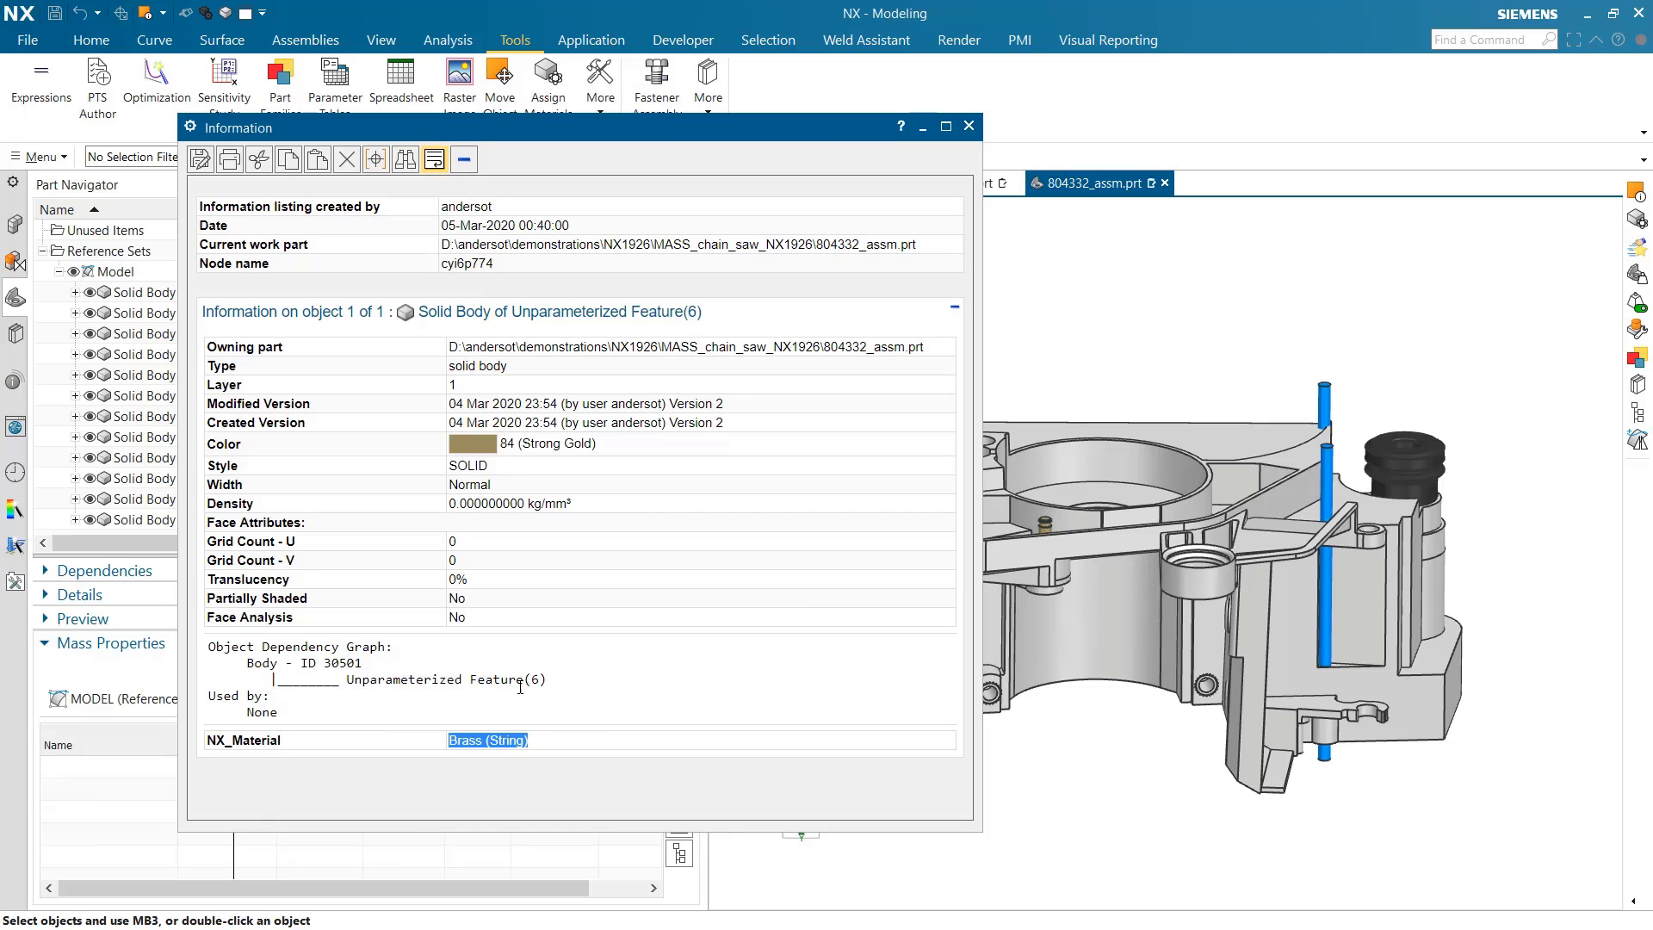
{"action": "key", "text": "Escape"}
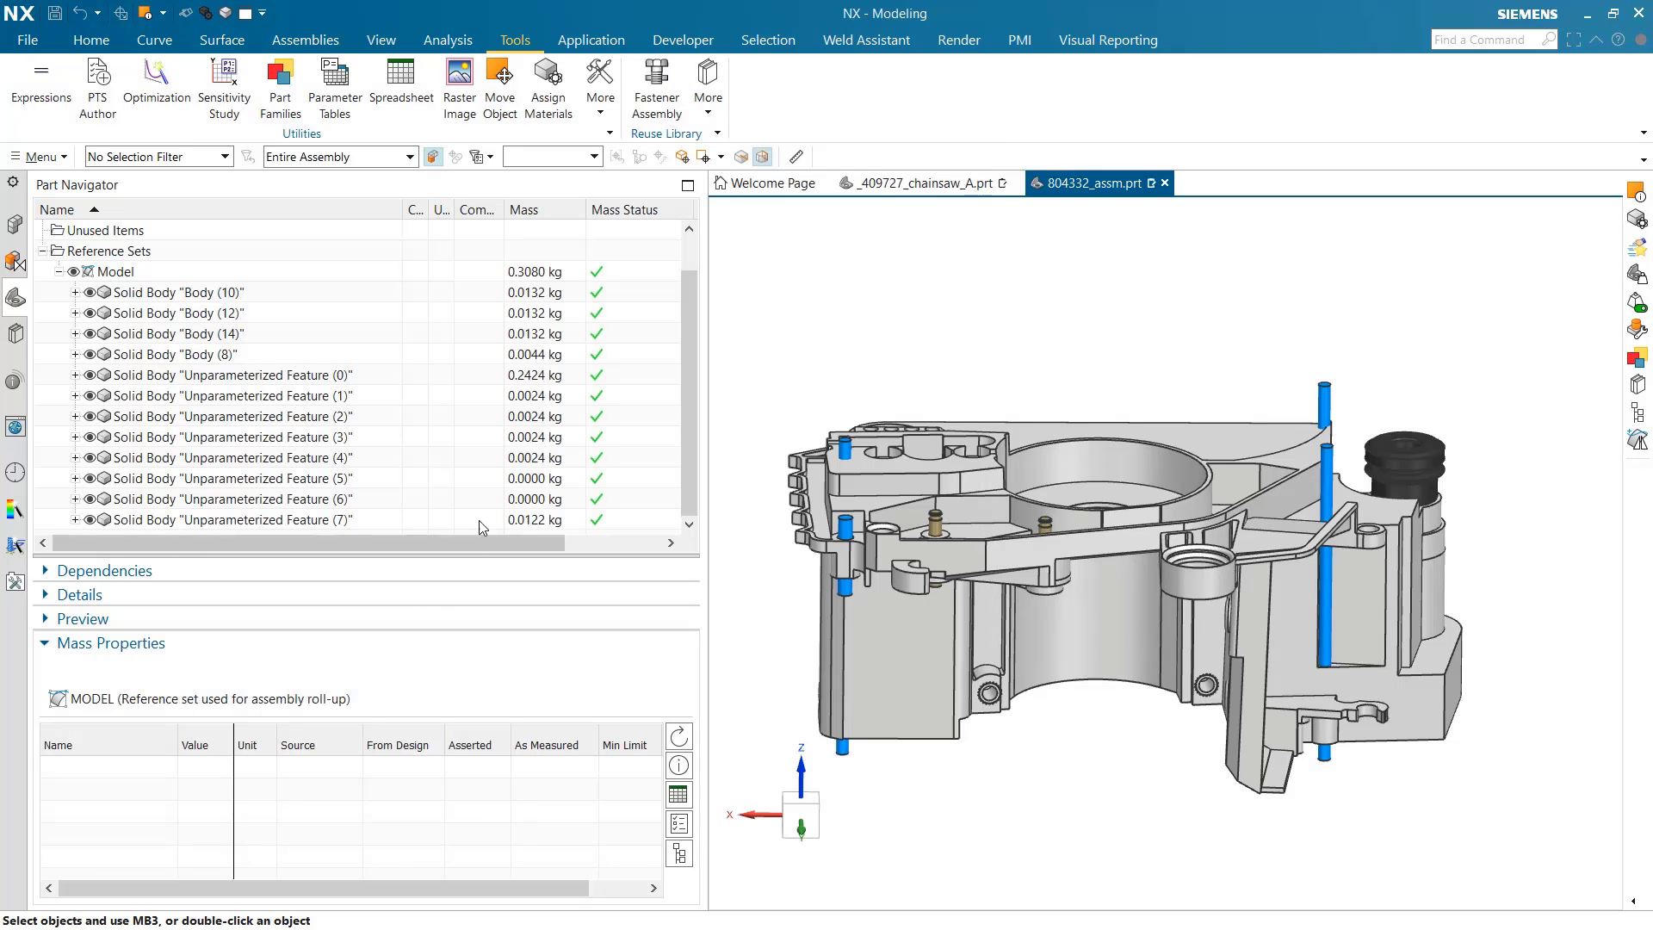
- Assign the library material Brass to solid bodies Unparameterized Feature (5) and (6) and update the mass properties
{"action": "left_click_drag", "start_coordinate": [473, 480], "coordinate": [474, 496]}
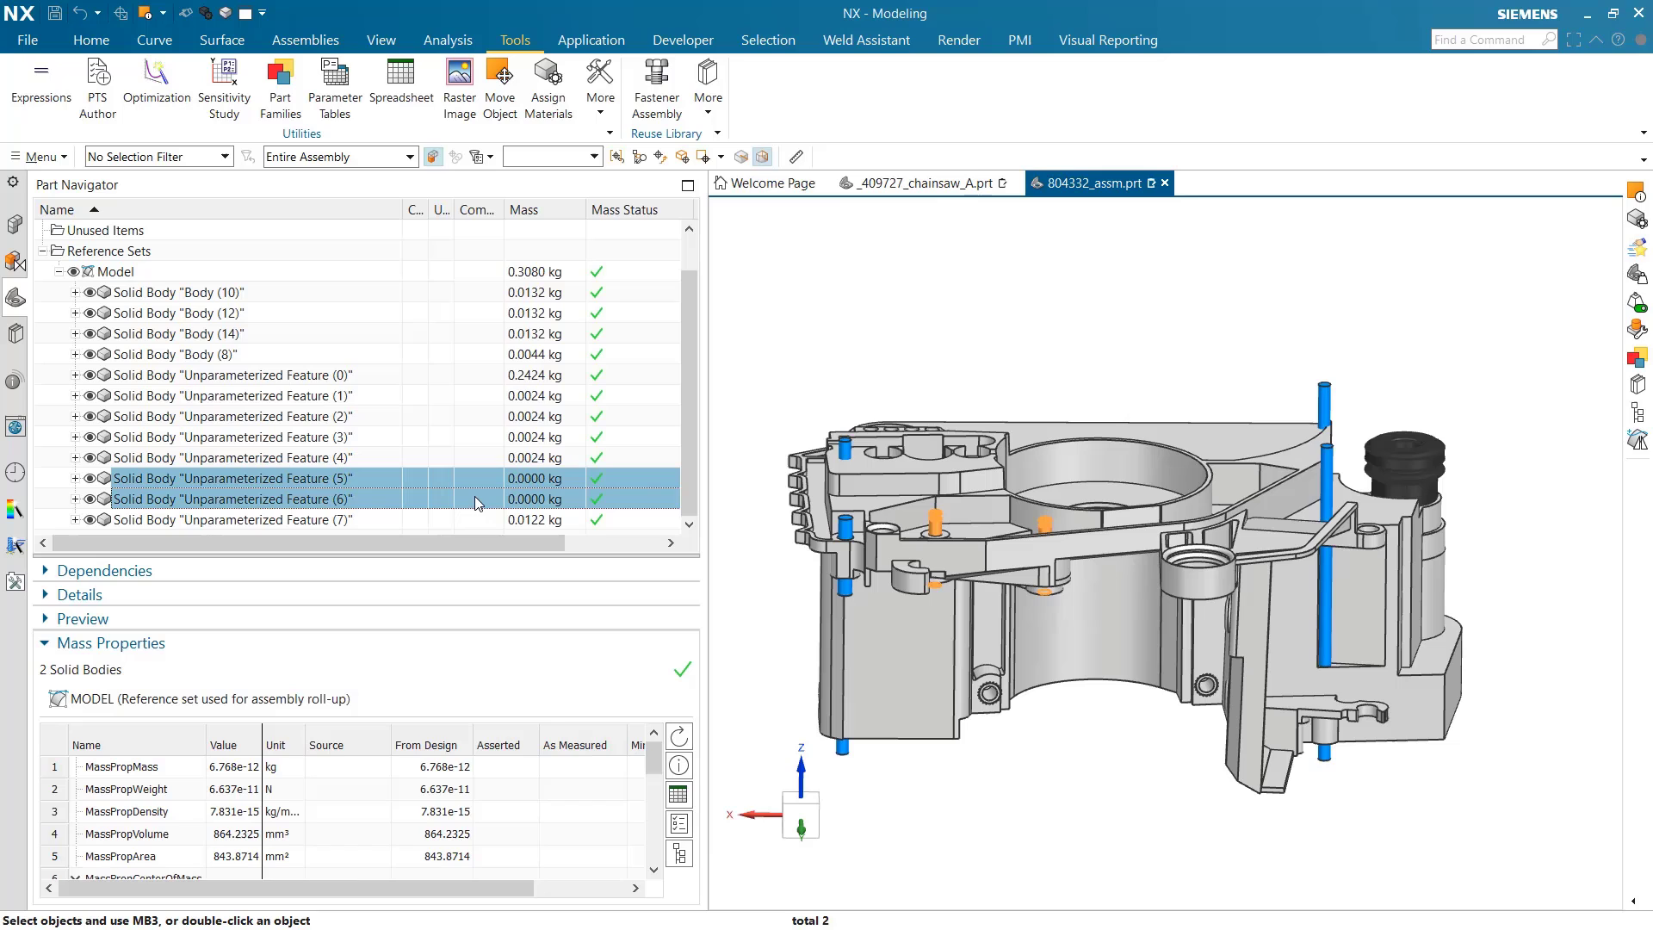
{"action": "left_click", "coordinate": [548, 90]}
{"action": "scroll", "coordinate": [133, 571], "scroll_direction": "down", "scroll_amount": 6}
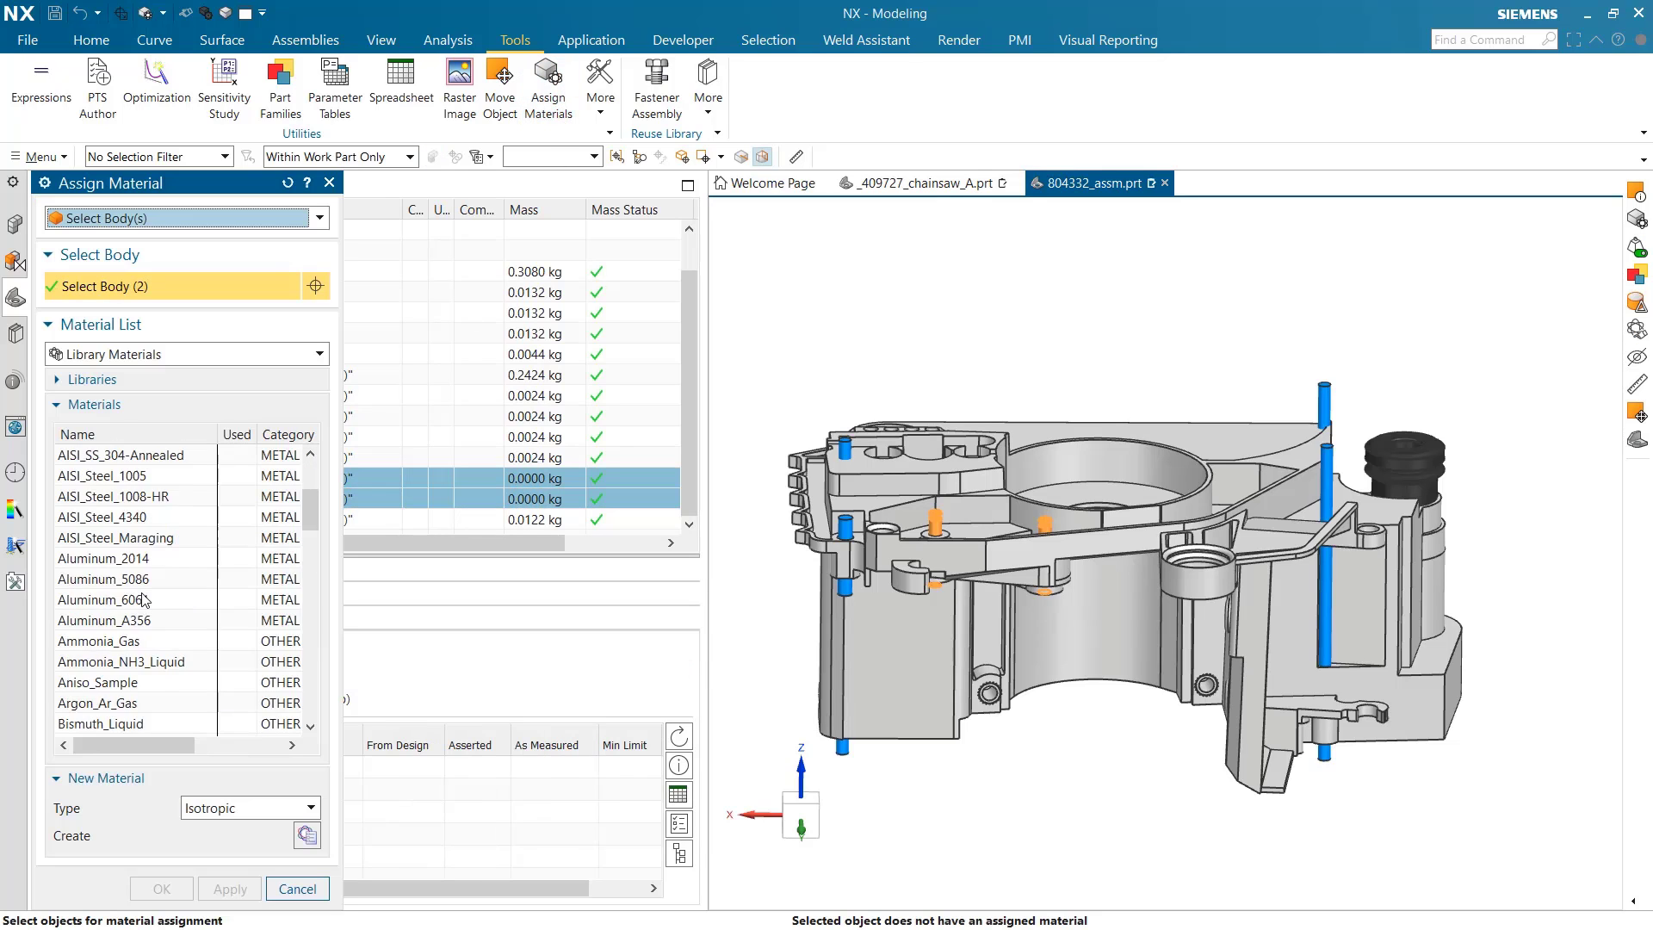
{"action": "left_click", "coordinate": [129, 560]}
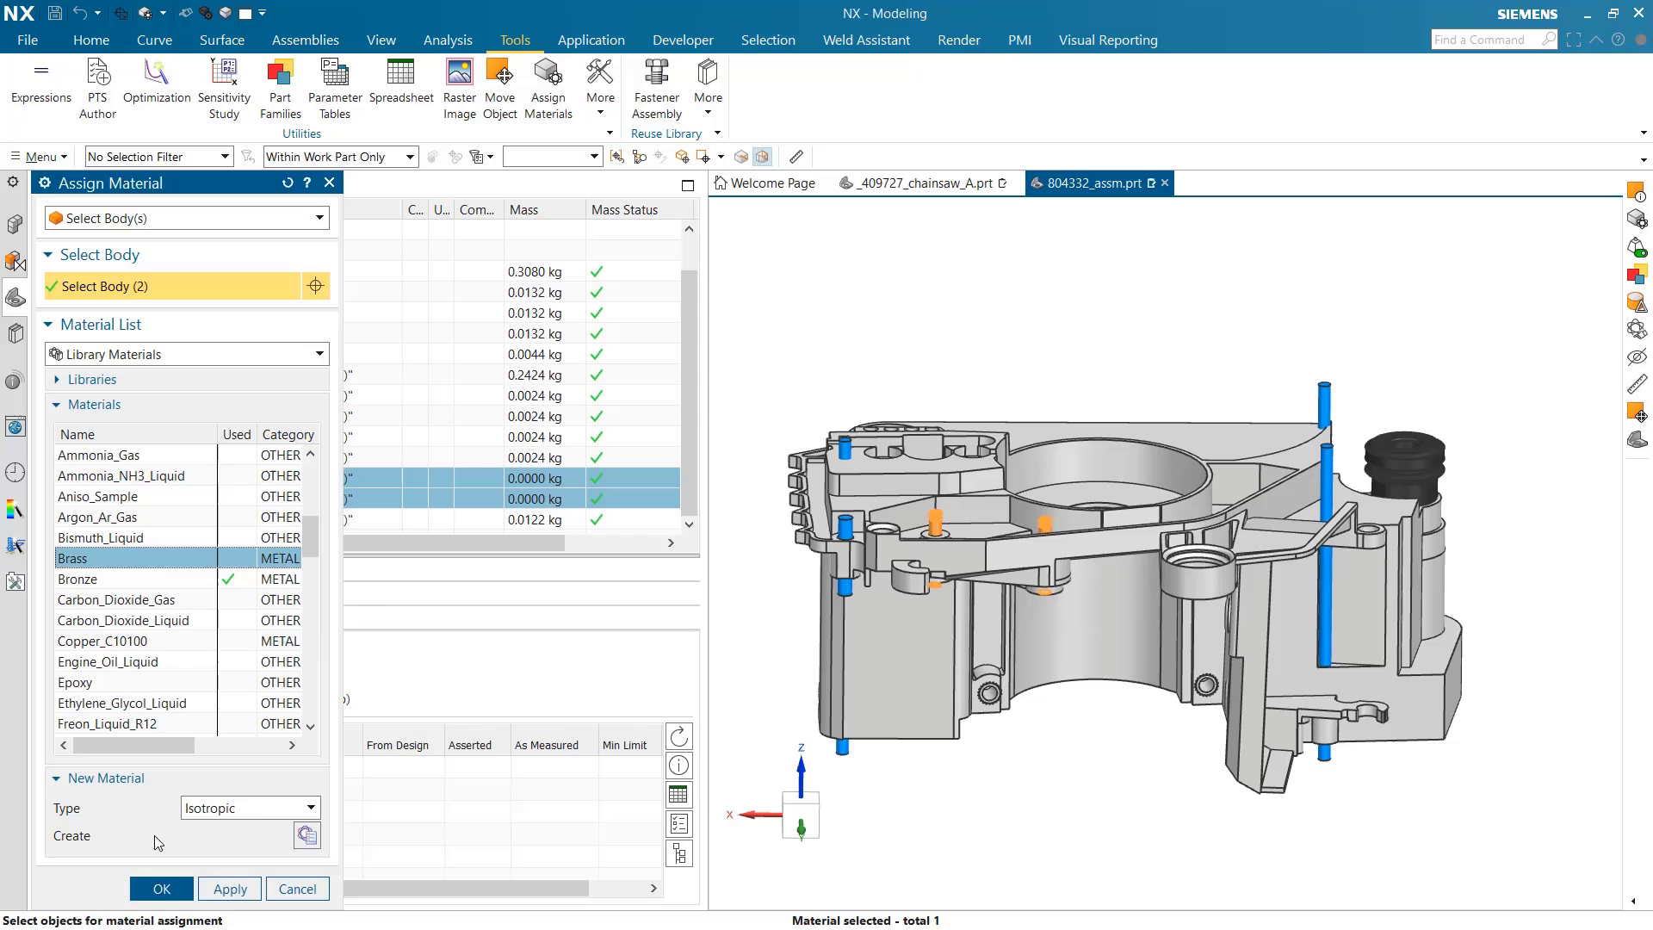
{"action": "left_click", "coordinate": [160, 890]}
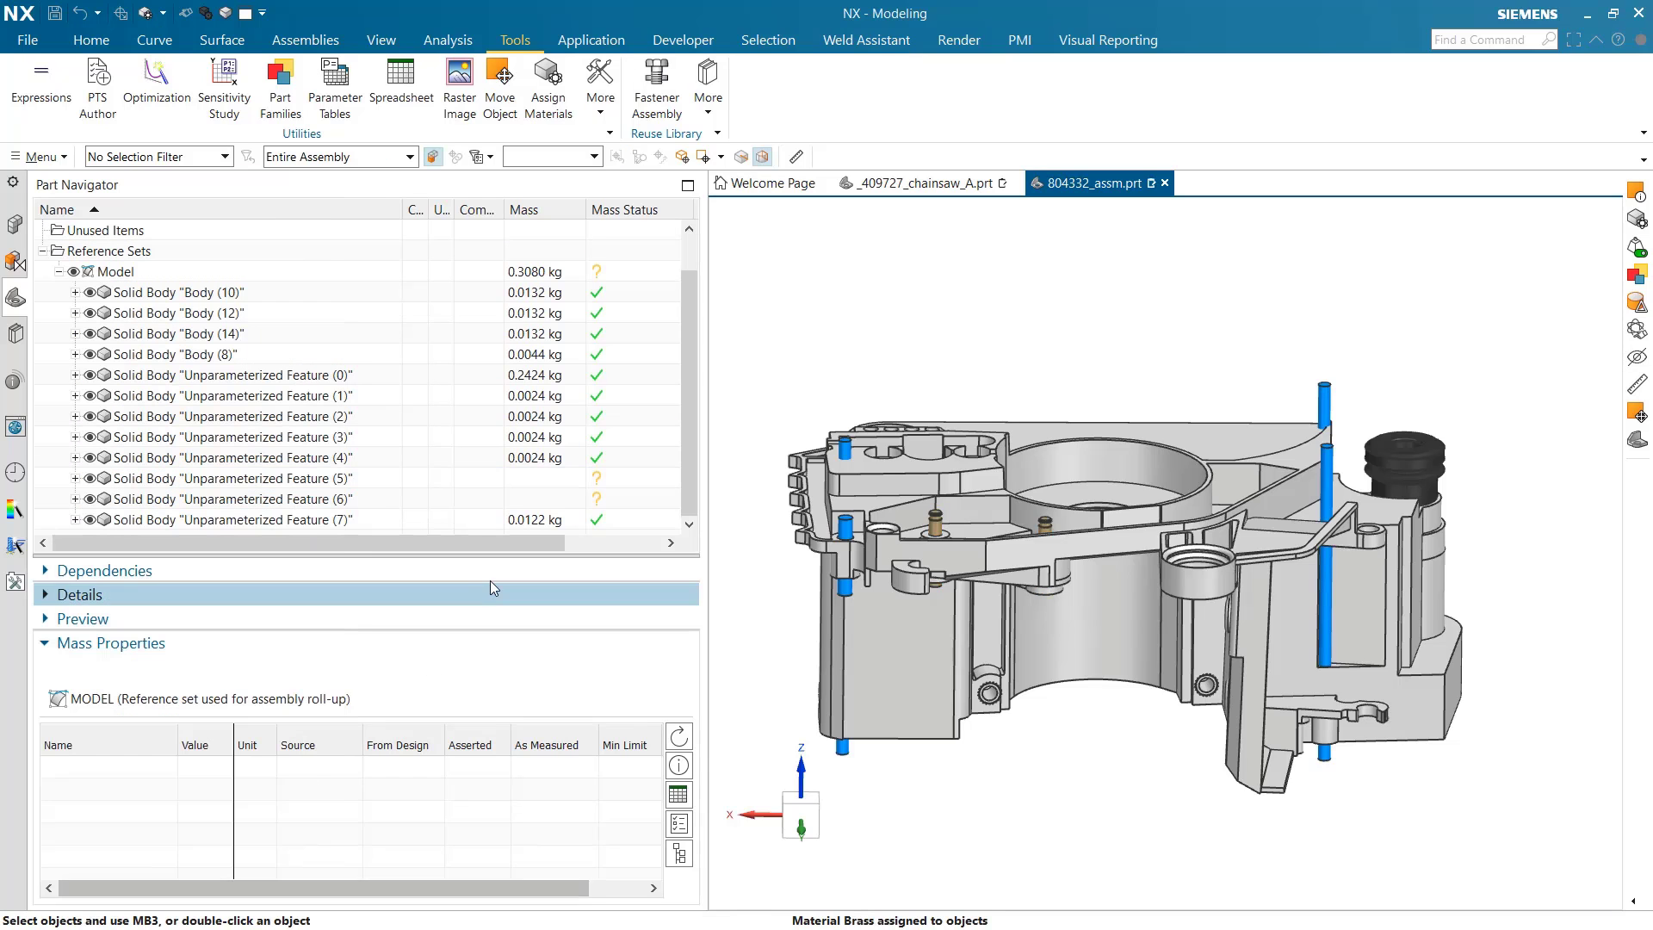
{"action": "left_click", "coordinate": [678, 736]}
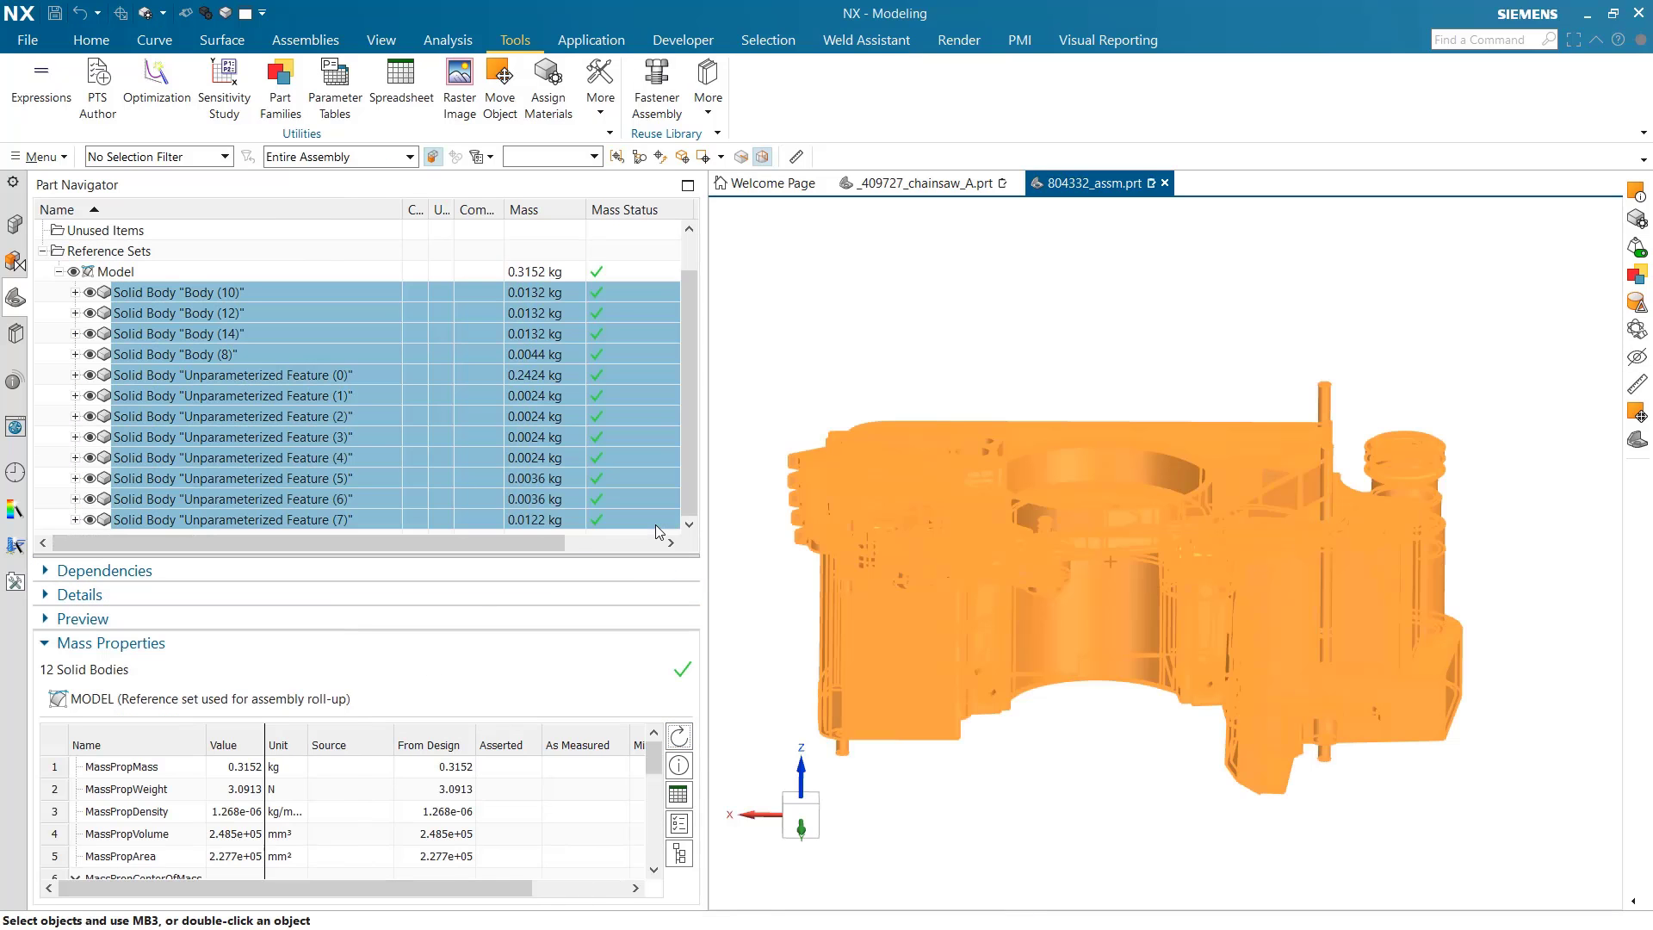
- Check the assigned material and density of solid body Unparameterized Feature (7) in its object information
{"action": "left_click", "coordinate": [568, 520]}
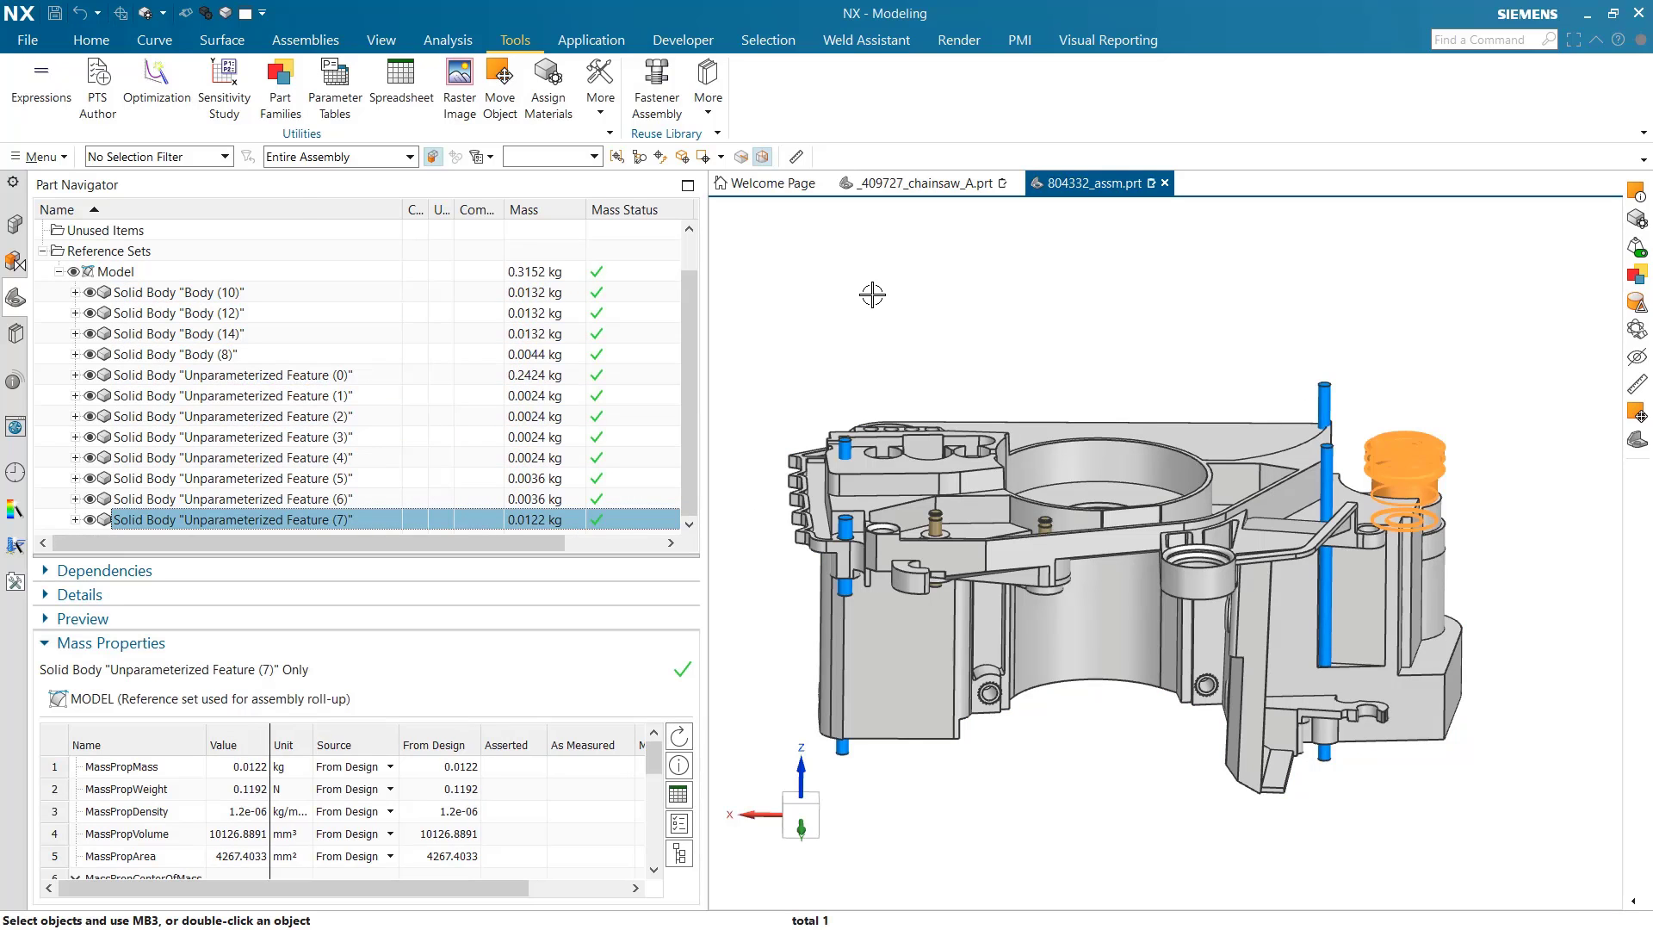
{"action": "key", "text": "ctrl+i"}
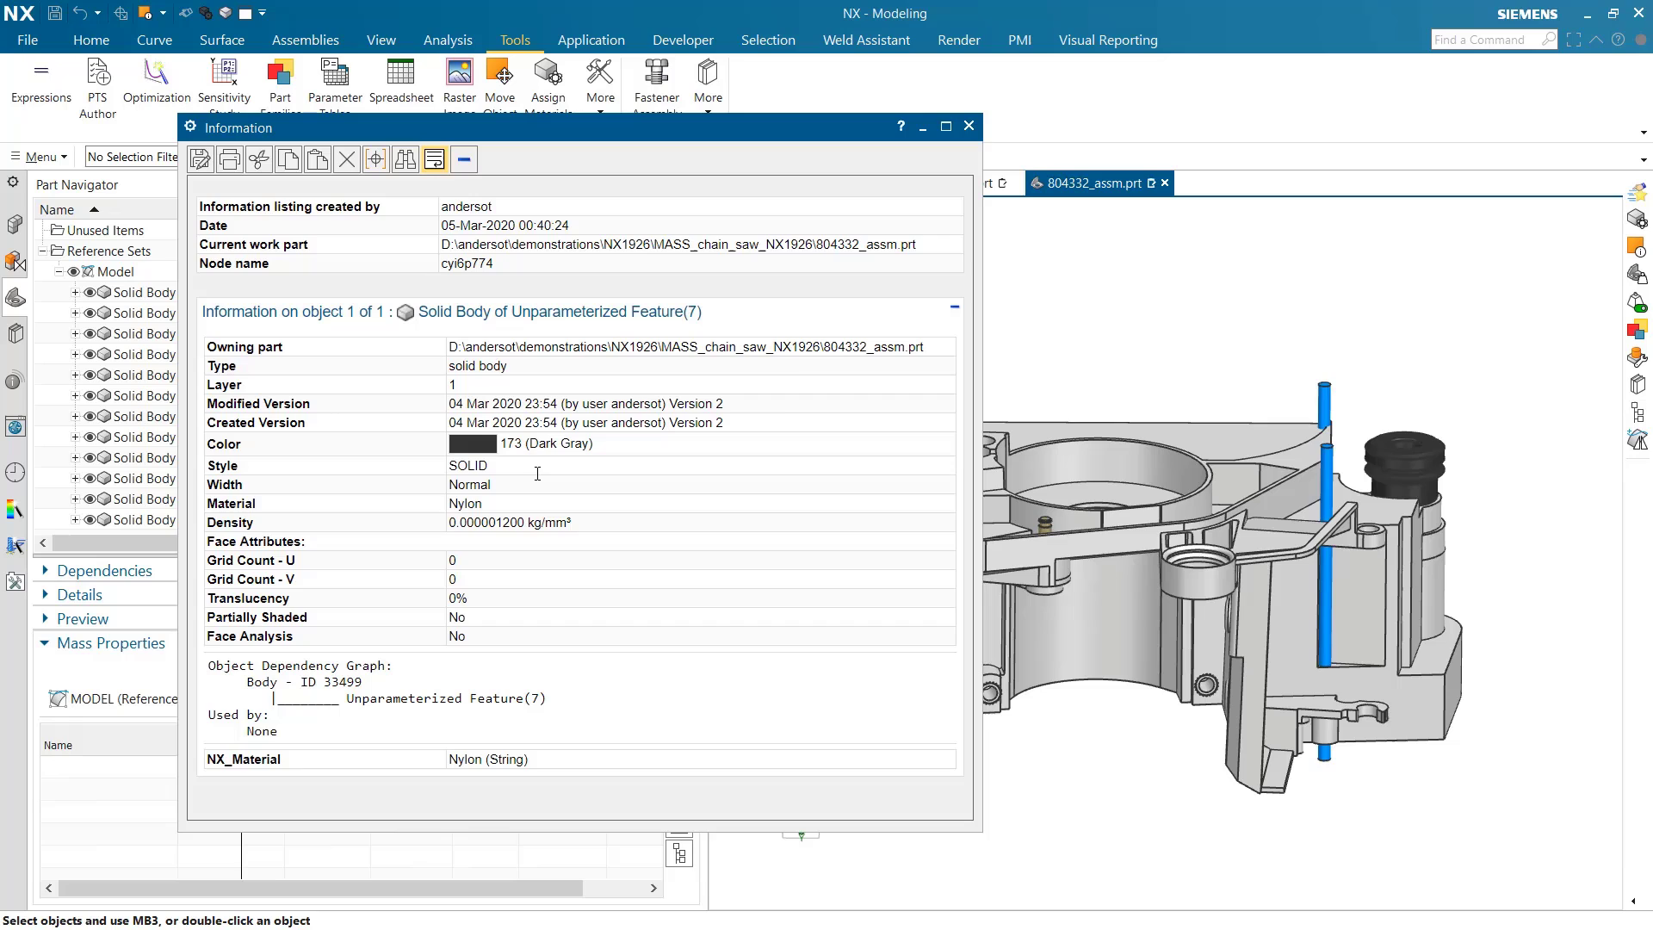
{"action": "left_click", "coordinate": [512, 509]}
{"action": "left_click", "coordinate": [516, 504]}
{"action": "key", "text": "Escape"}
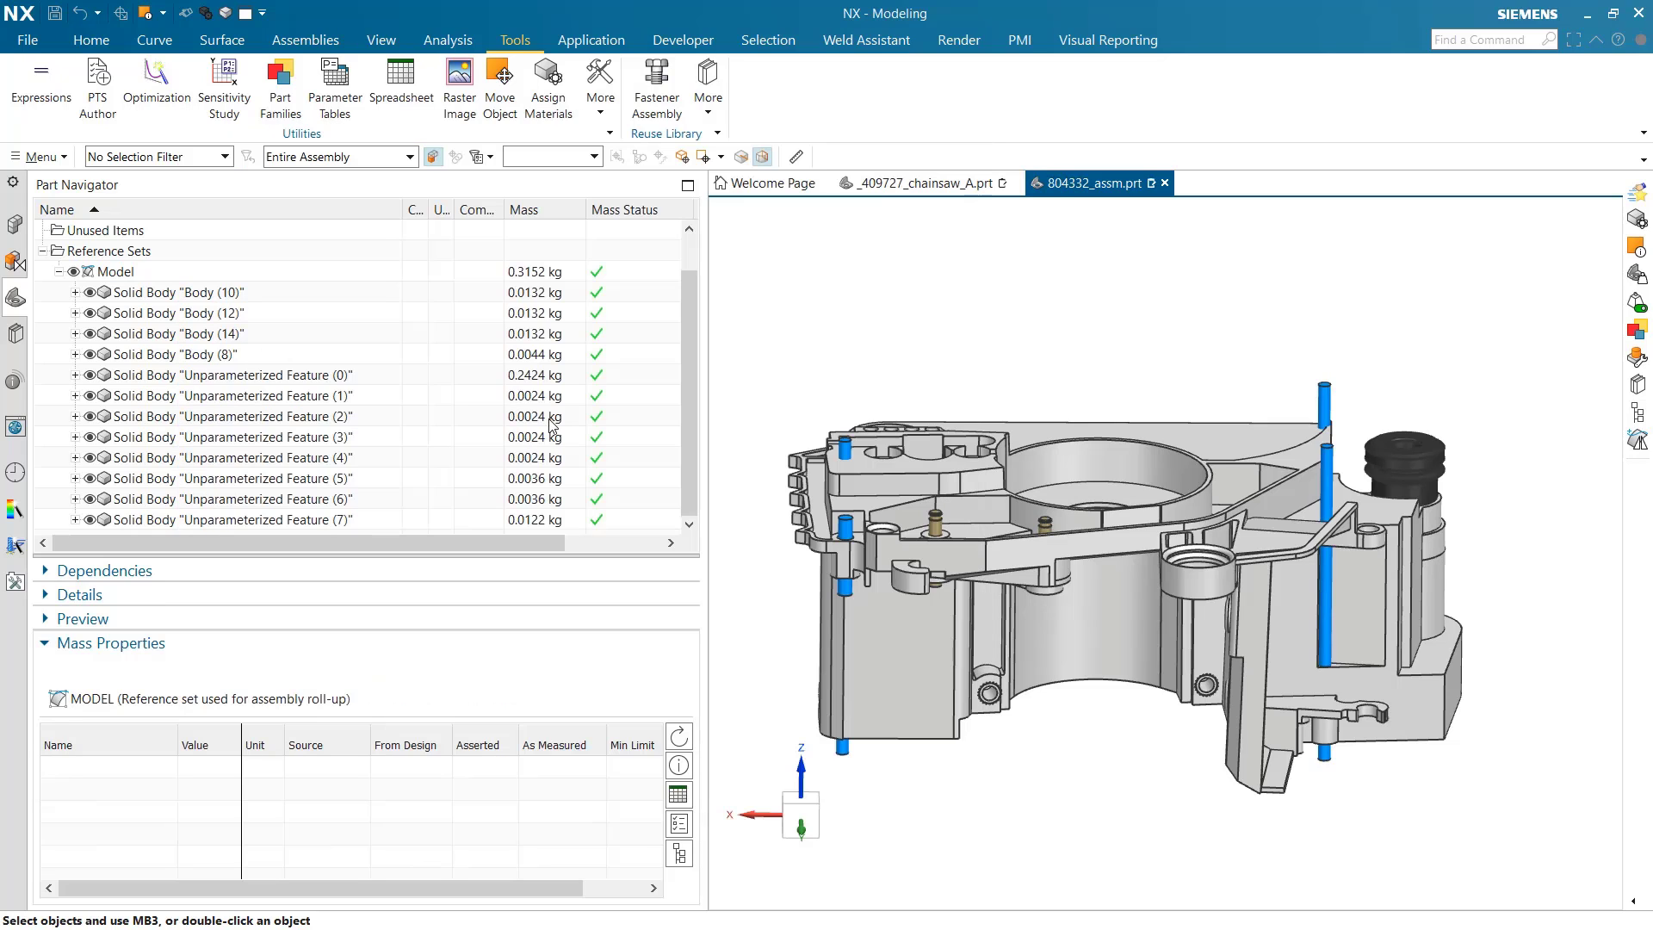
- Check the assigned material of the housing body Unparameterized Feature (0) in its object information, and close the listing
{"action": "left_click", "coordinate": [399, 376]}
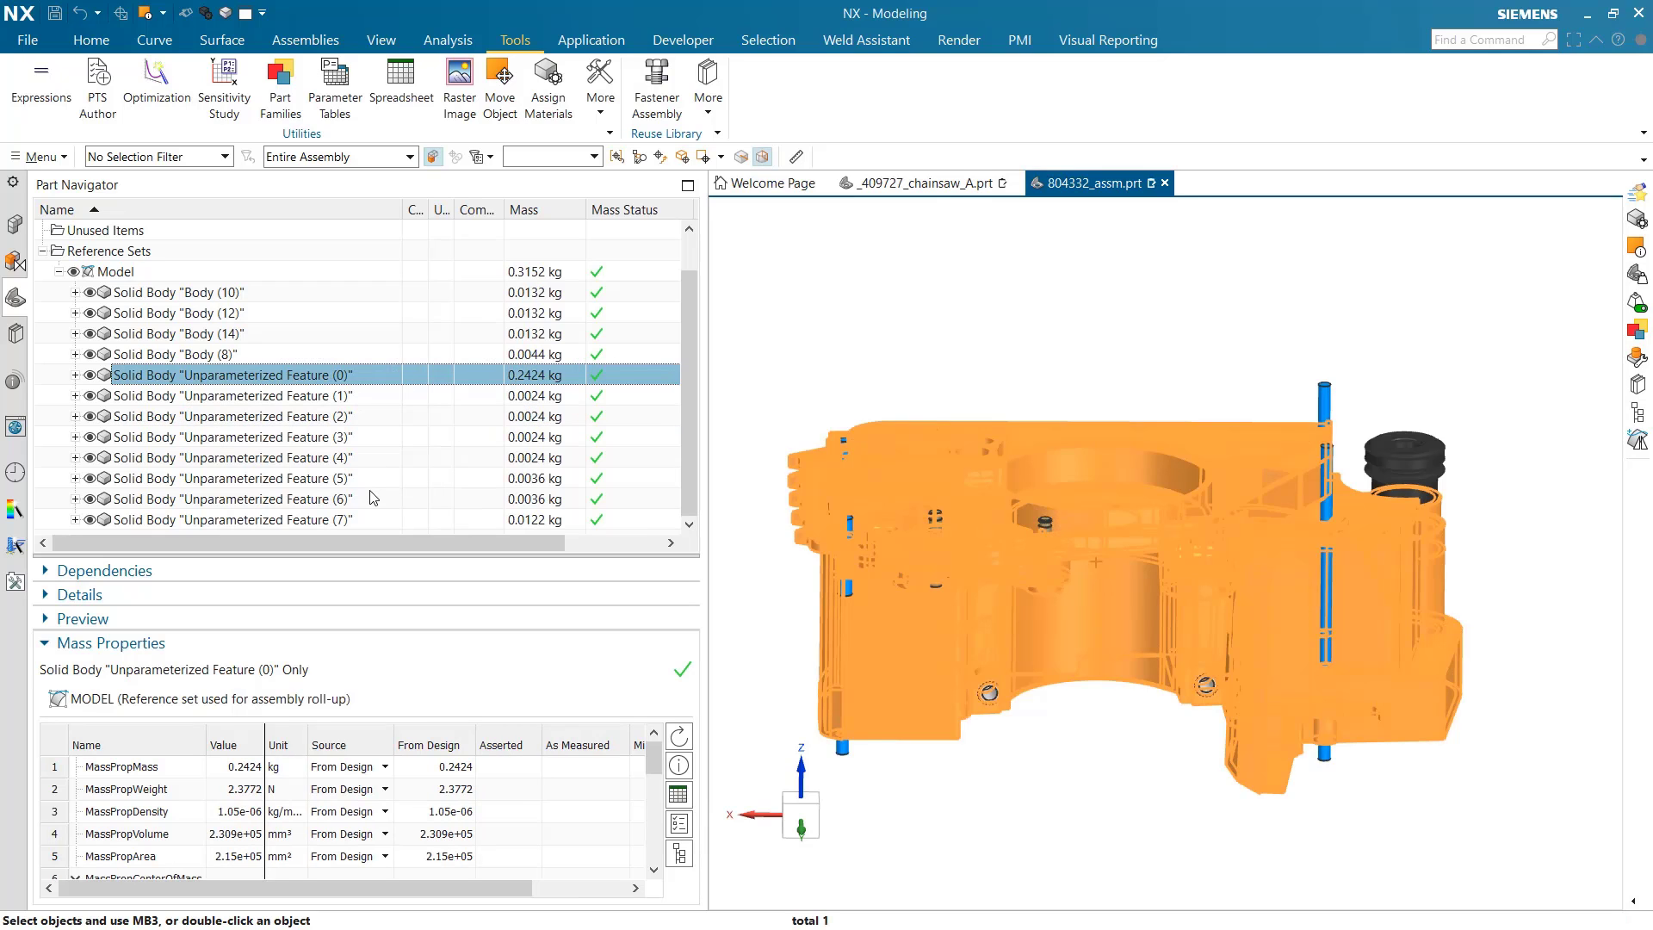
{"action": "key", "text": "ctrl+i"}
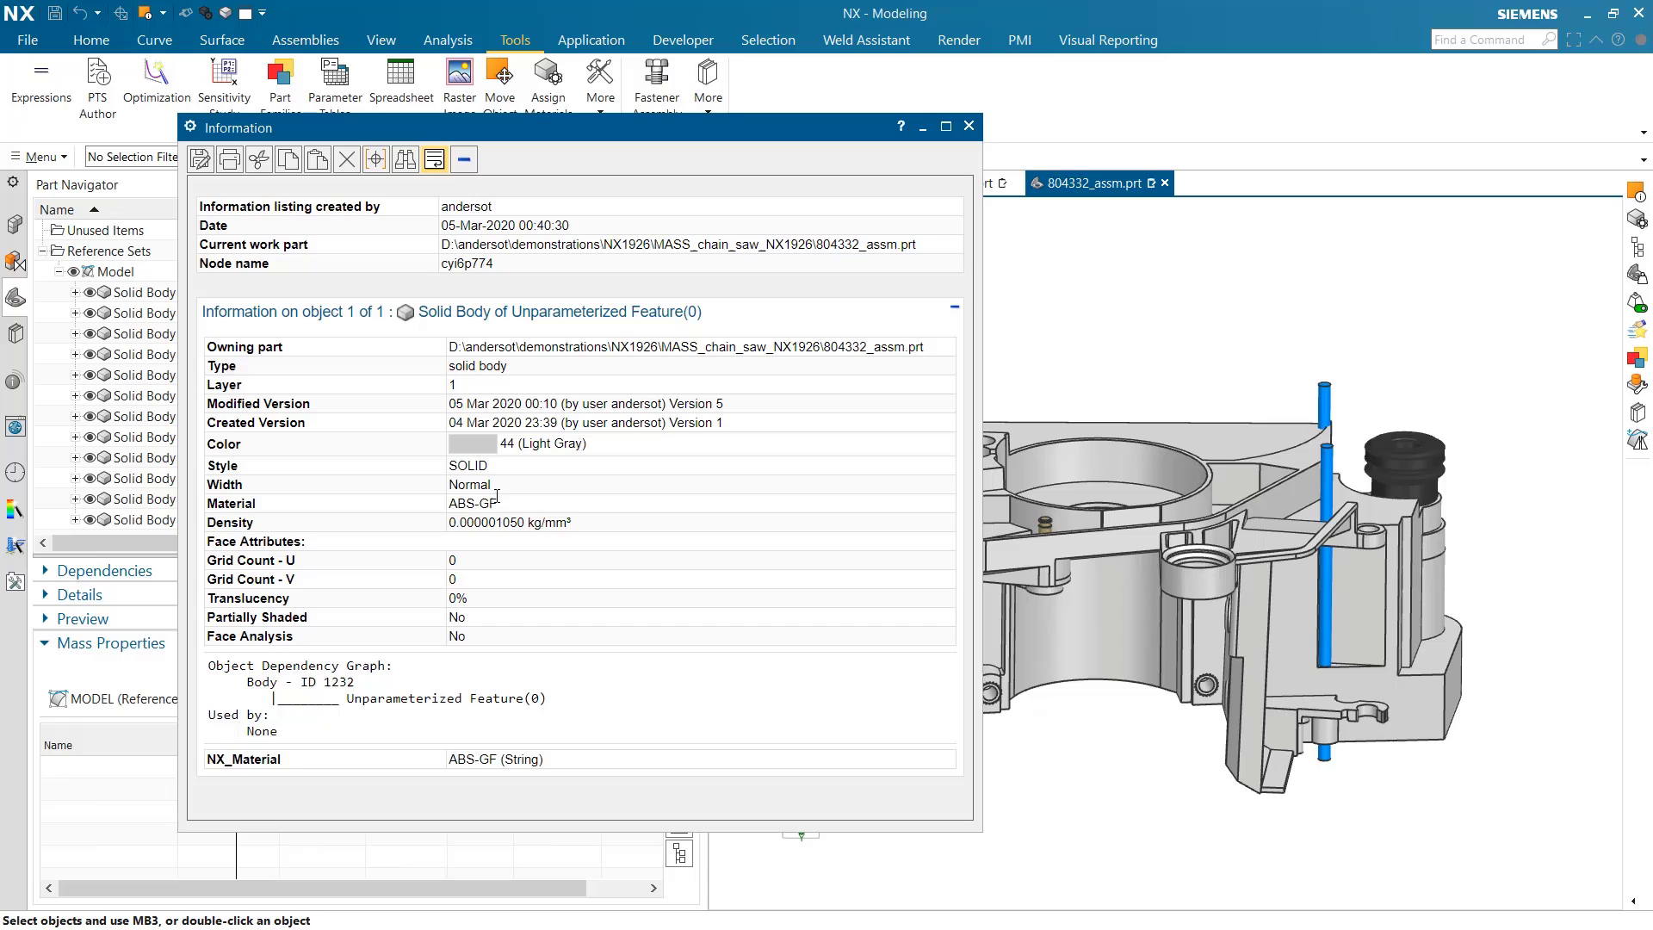
{"action": "left_click_drag", "start_coordinate": [496, 497], "coordinate": [447, 503]}
{"action": "left_click", "coordinate": [969, 126]}
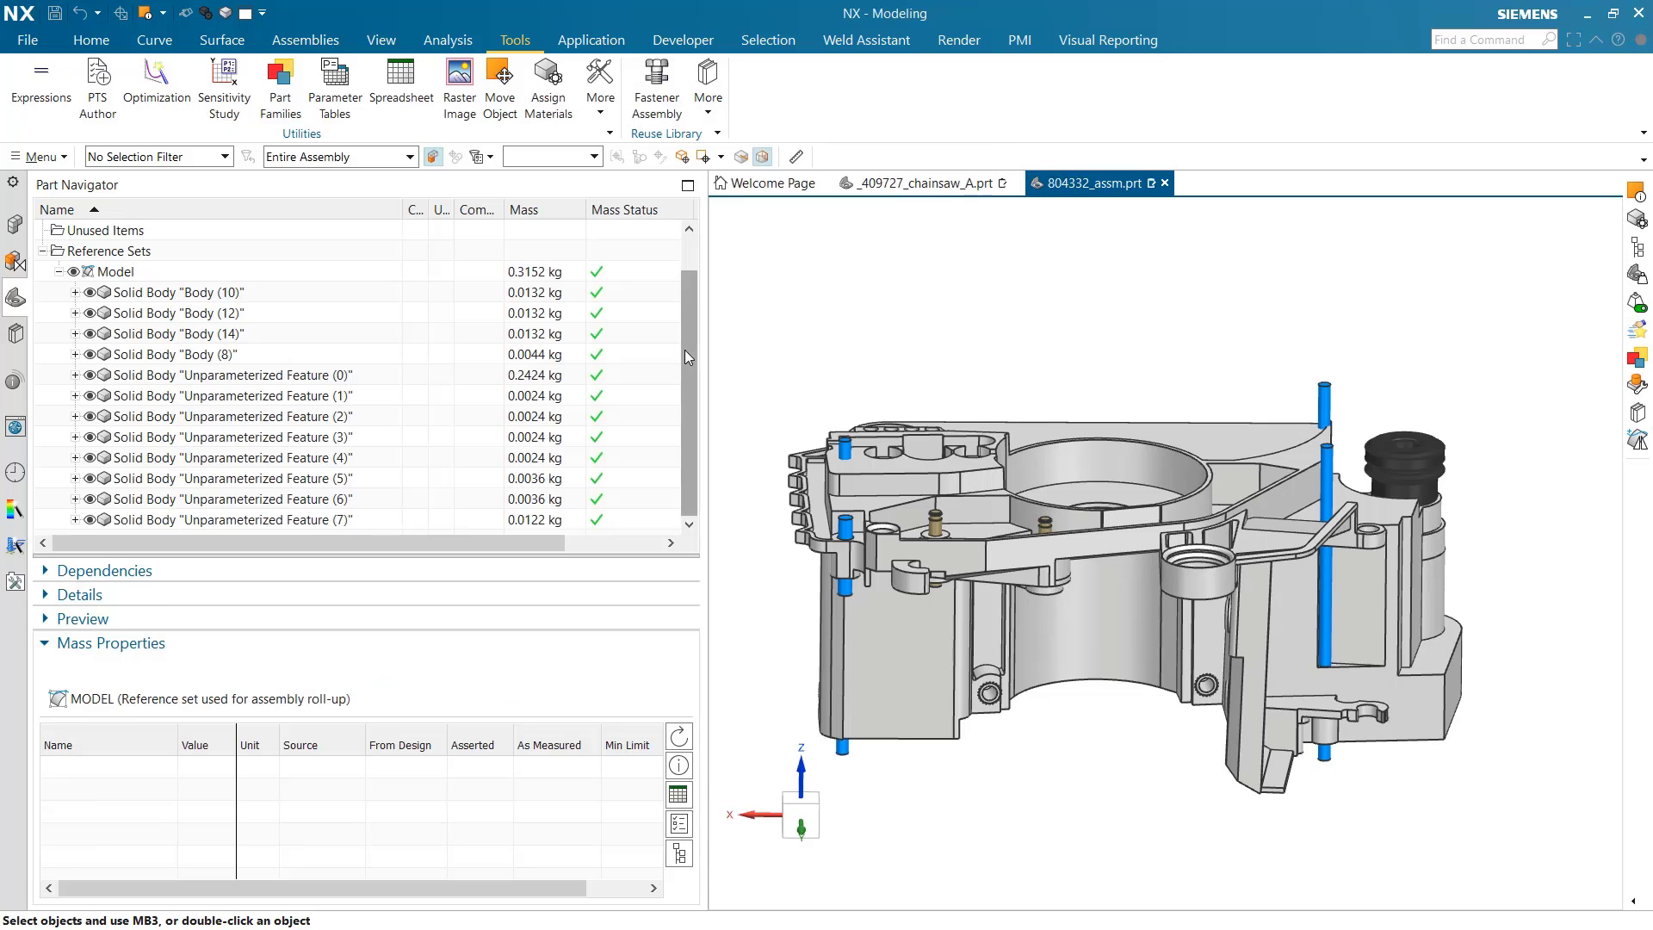
- Inspect the mass properties of the pin bodies Body (14), Body (10) and Body (12) and locate them in the model
{"action": "left_click", "coordinate": [346, 336]}
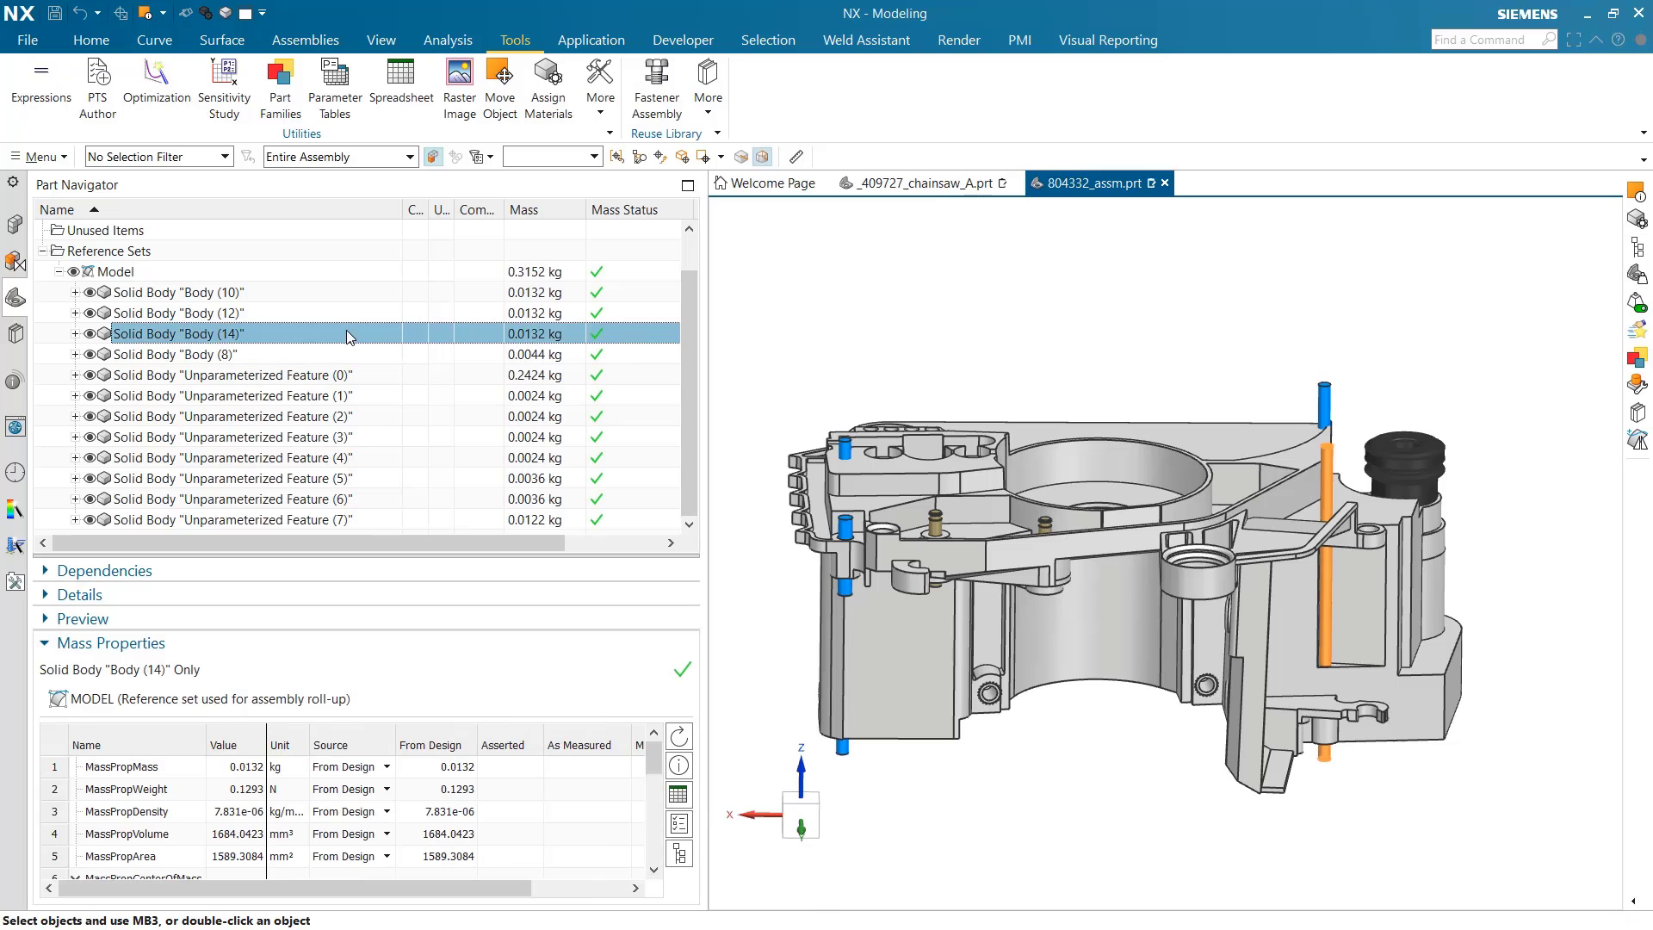
{"action": "left_click", "coordinate": [345, 300]}
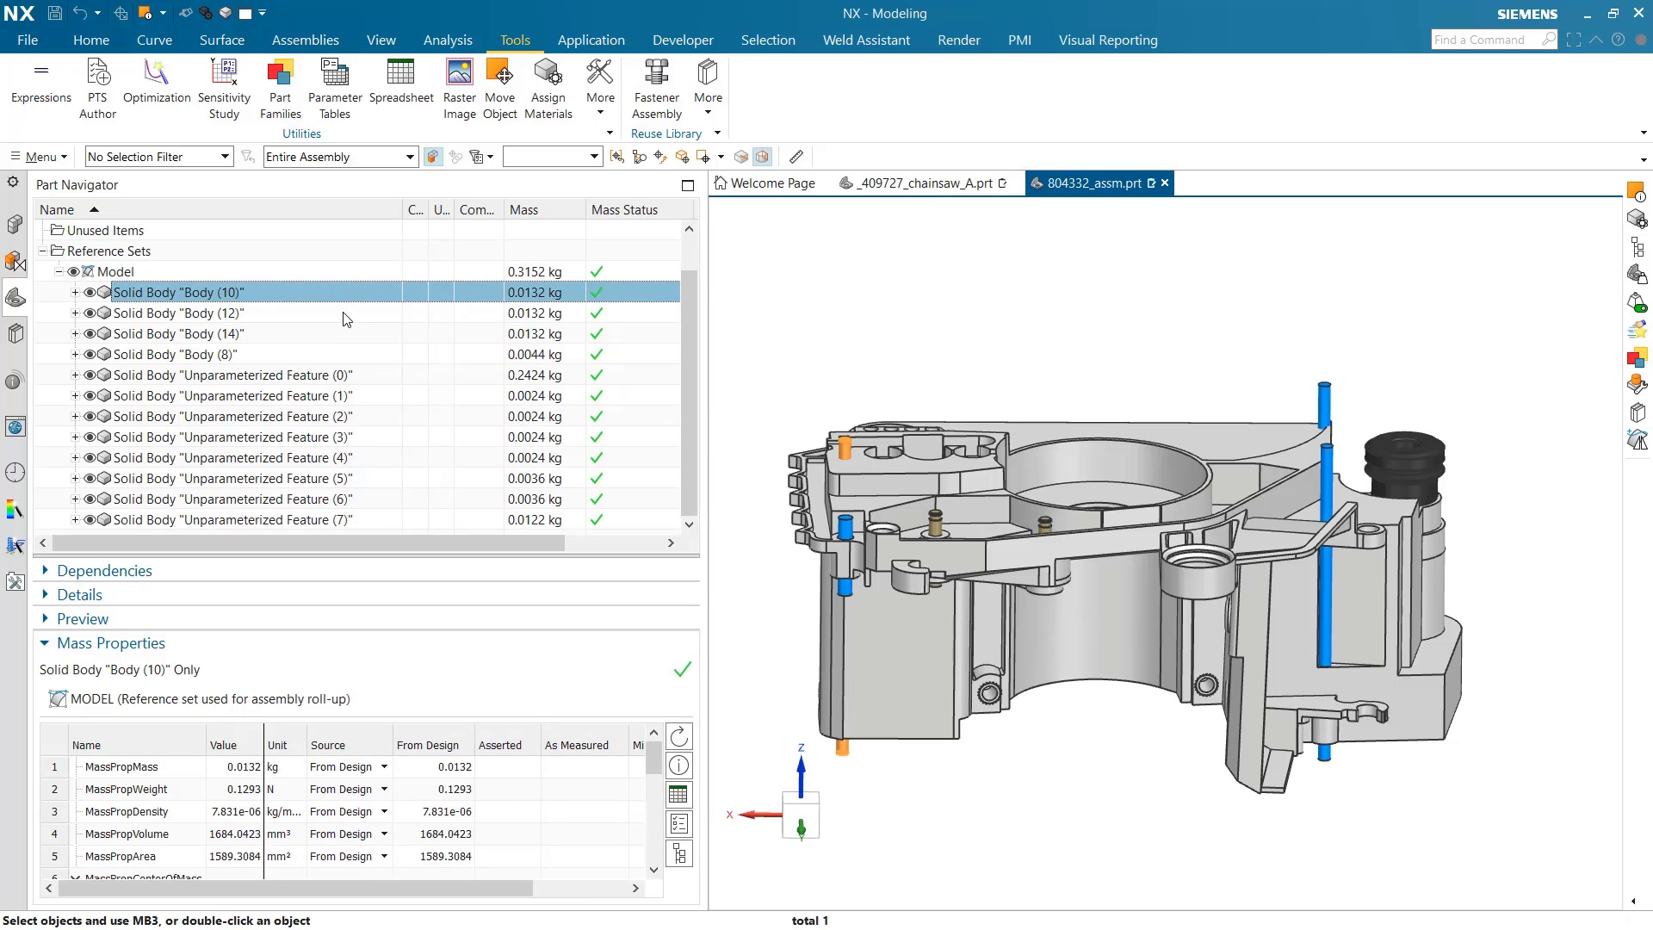
{"action": "left_click", "coordinate": [346, 315]}
{"action": "middle_click_drag", "start_coordinate": [913, 444], "coordinate": [977, 339]}
{"action": "middle_click_drag", "start_coordinate": [1019, 513], "coordinate": [1054, 384]}
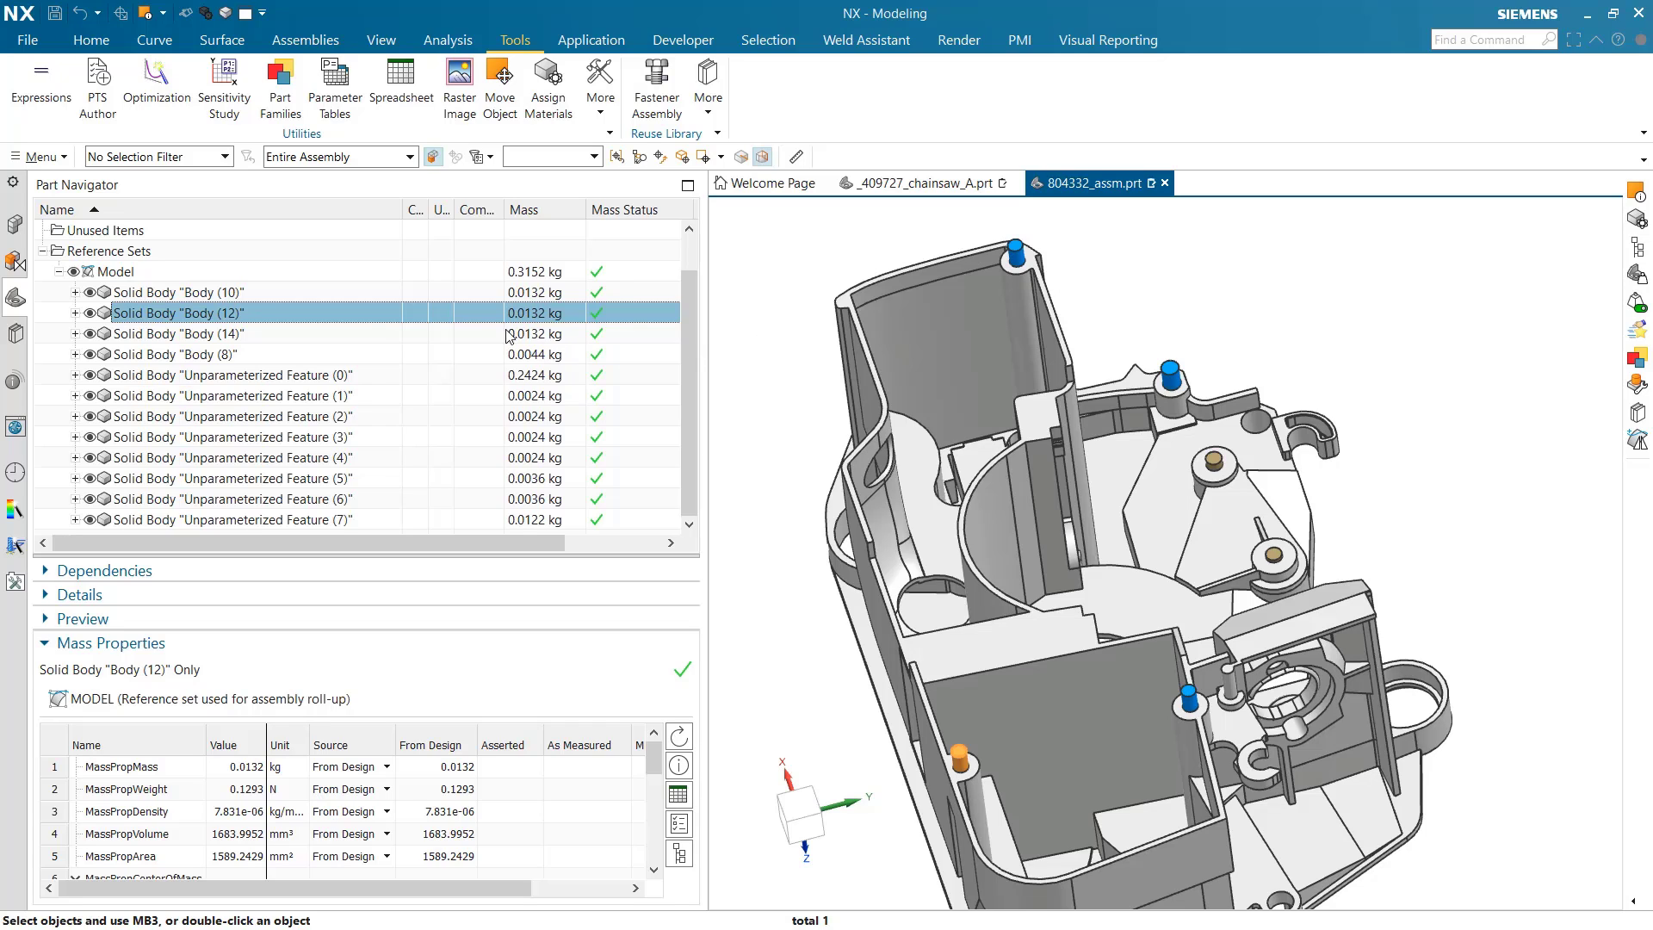
- Move the pin bodies Body (10), Body (12), Body (14) and Body (8) out of the Model reference set into Unused Items
{"action": "left_click", "coordinate": [340, 294]}
{"action": "left_click", "coordinate": [323, 353], "text": "shift"}
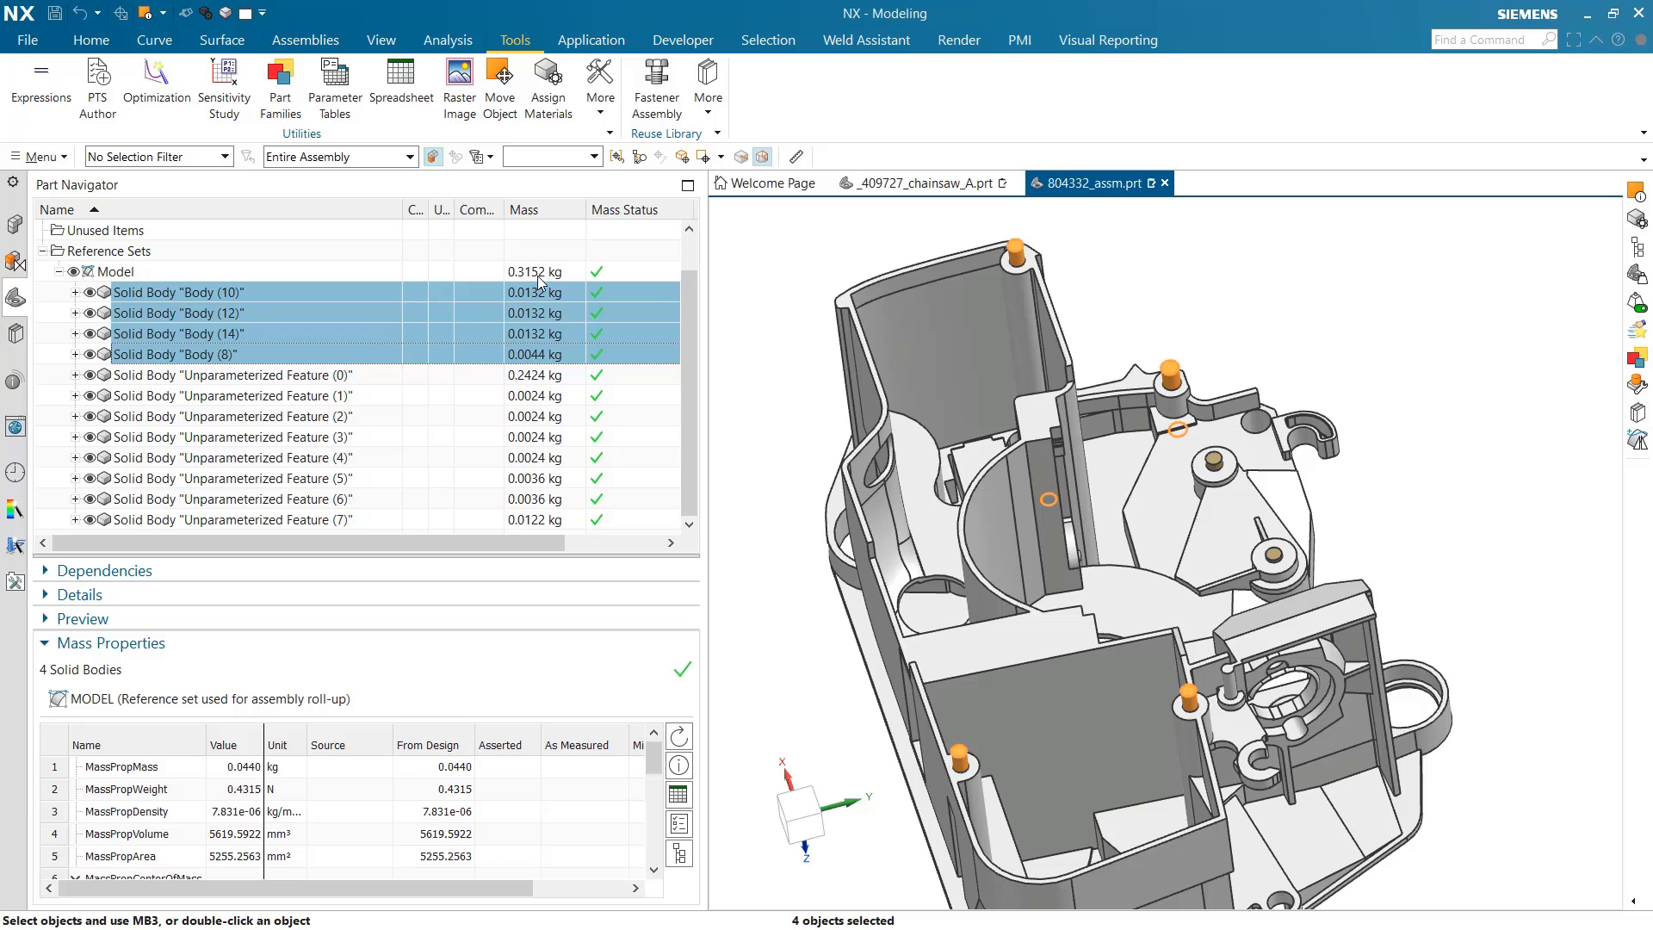
{"action": "scroll", "coordinate": [377, 301], "scroll_direction": "up", "scroll_amount": 1}
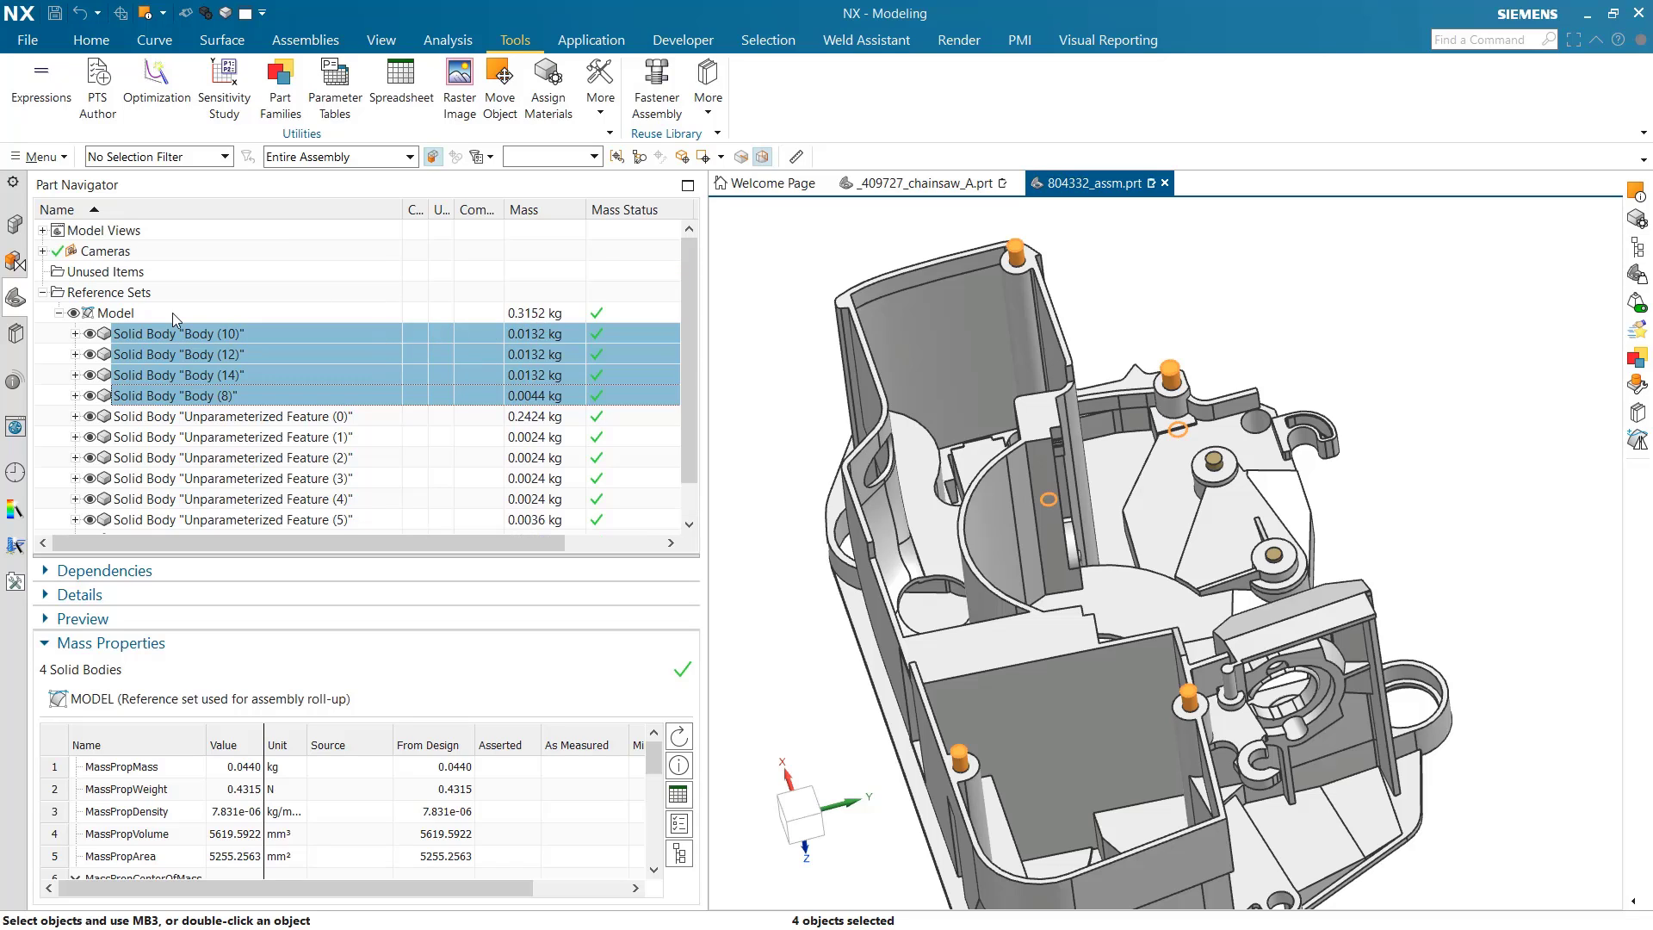
{"action": "left_click_drag", "start_coordinate": [178, 354], "coordinate": [134, 272]}
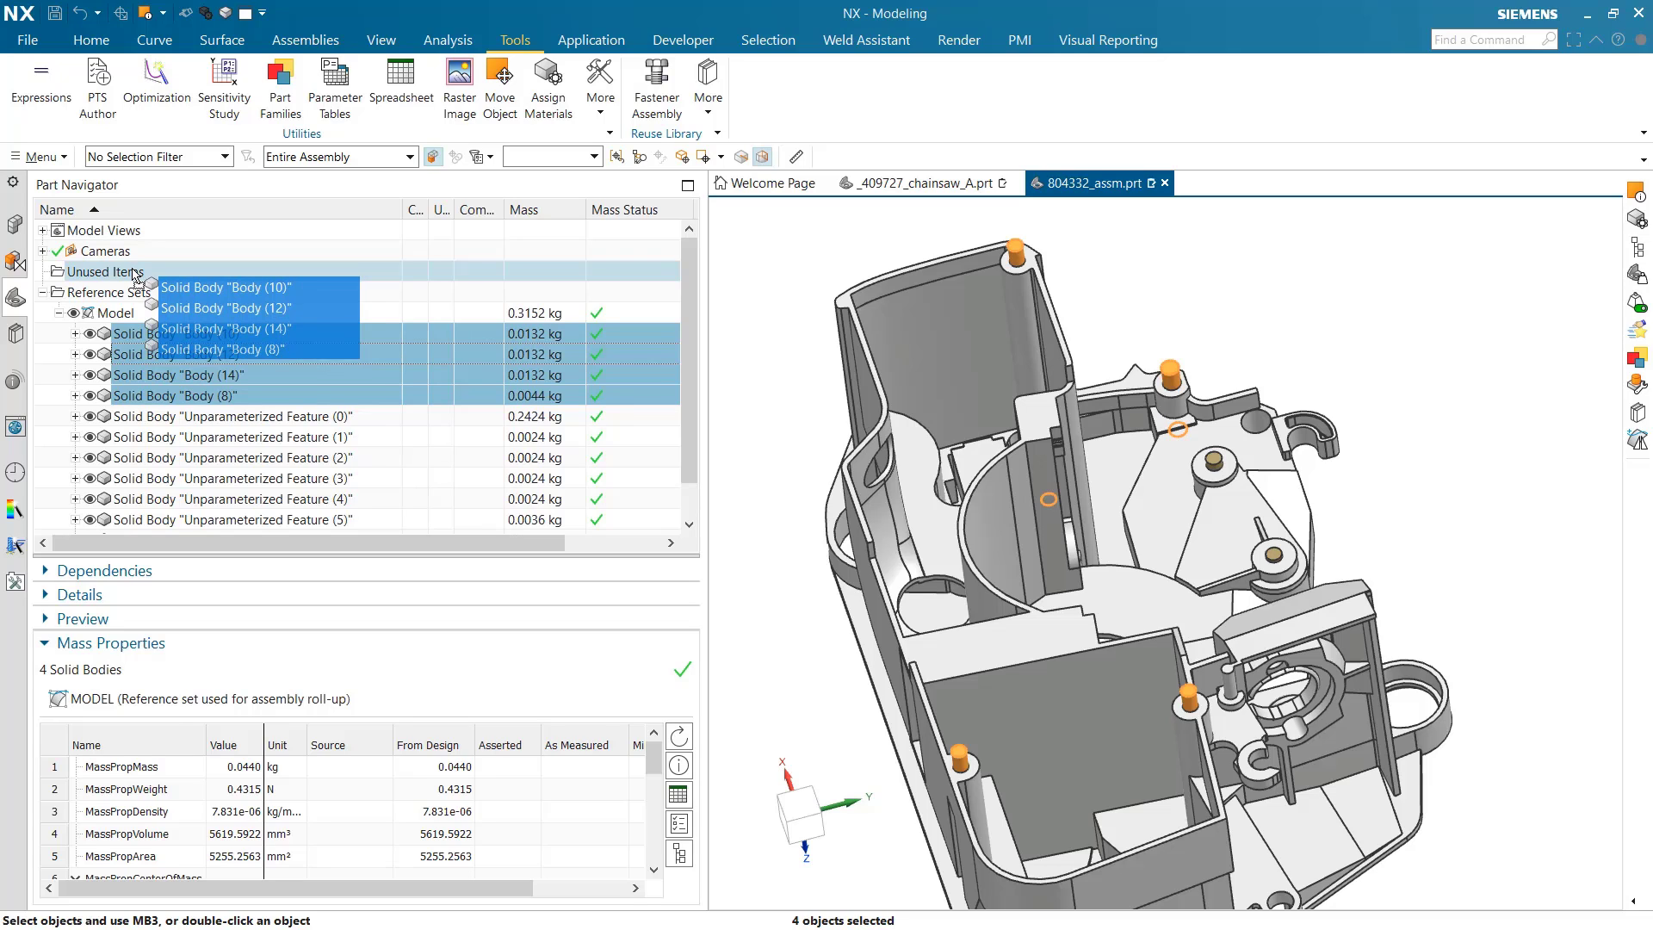
{"action": "left_click_drag", "start_coordinate": [134, 272], "coordinate": [133, 272]}
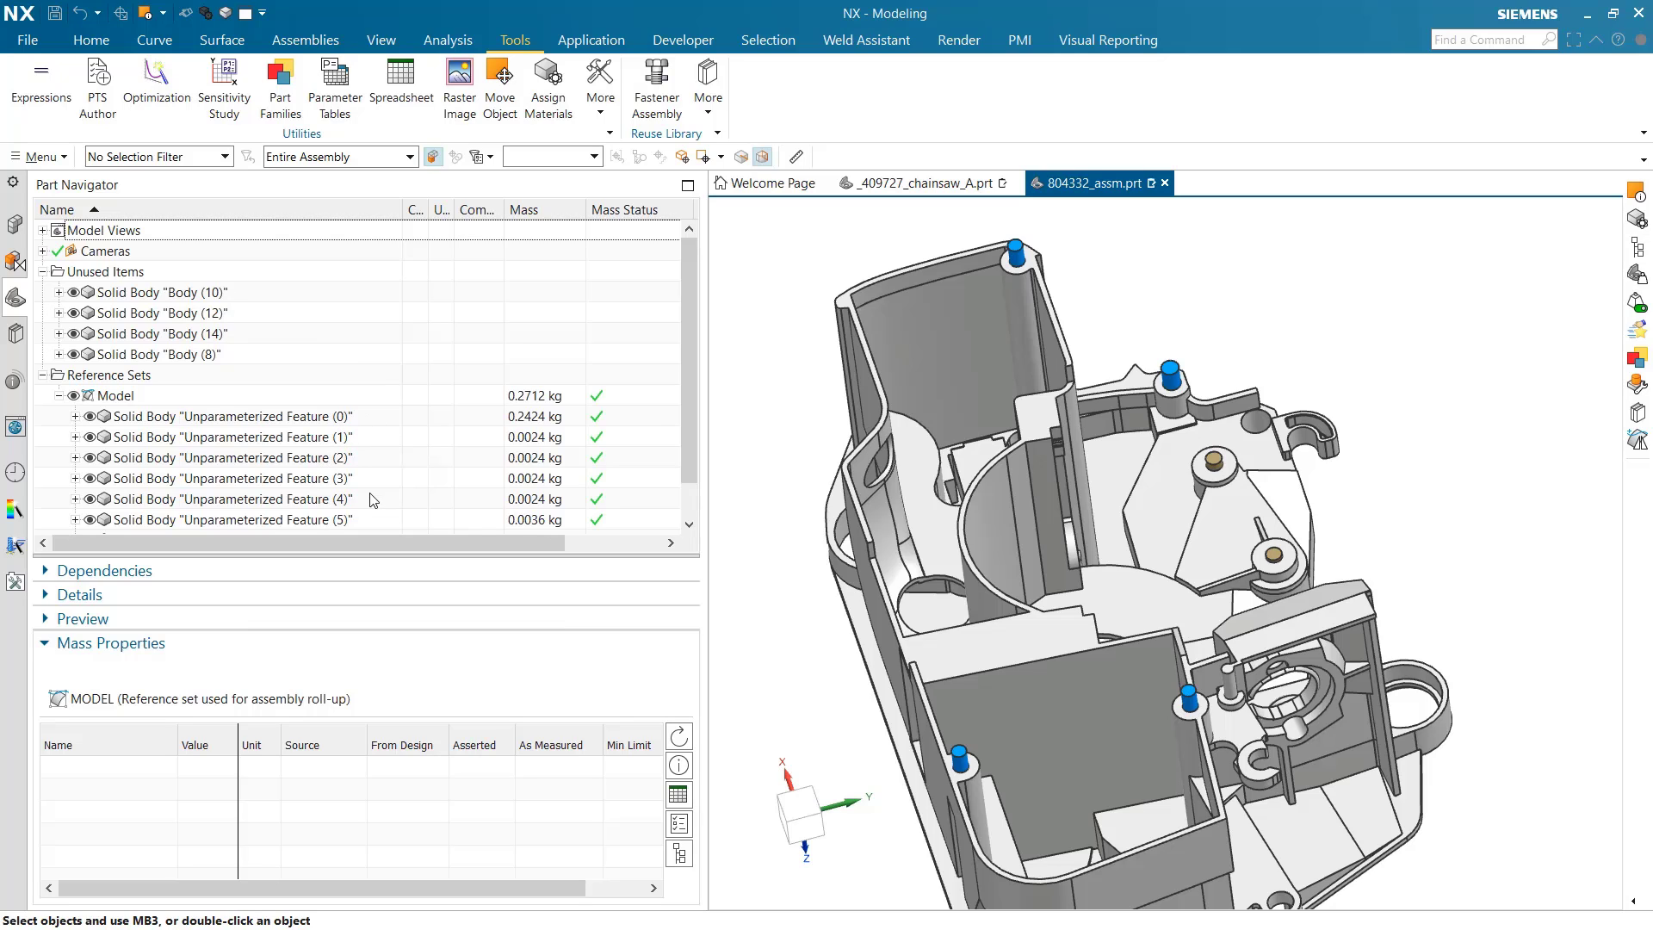
{"action": "scroll", "coordinate": [466, 472], "scroll_direction": "down", "scroll_amount": 1}
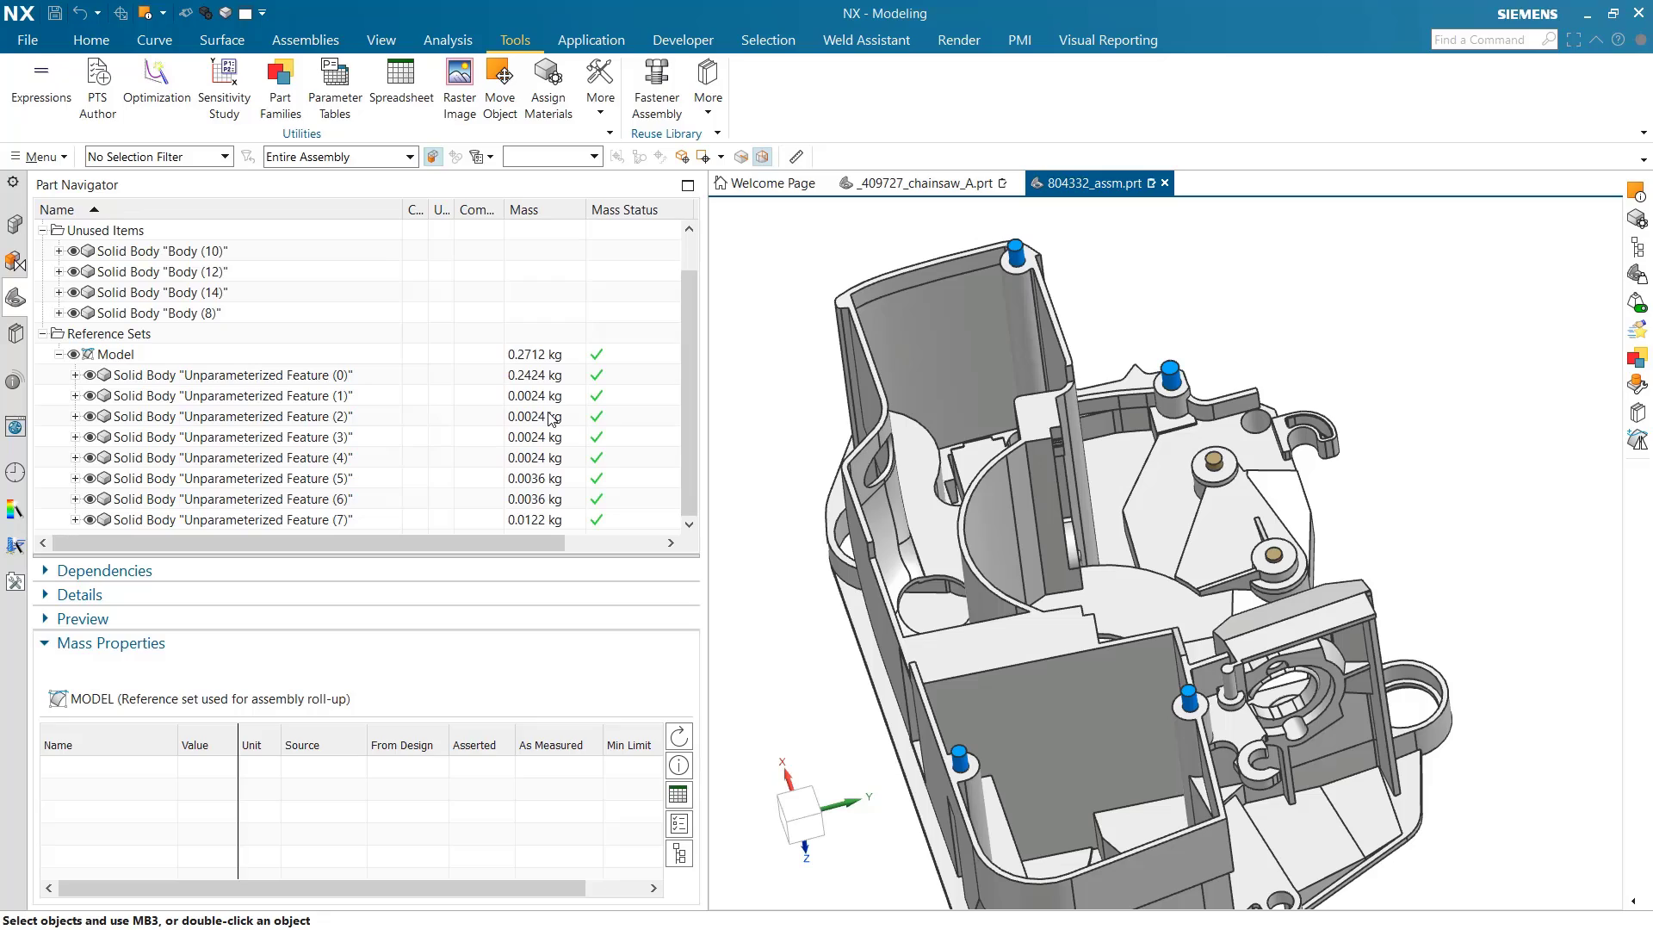
- Assert a mass of 0.004 kg for solid body Unparameterized Feature (5) and set its mass source to Asserted
{"action": "middle_click_drag", "start_coordinate": [852, 709], "coordinate": [1180, 608]}
{"action": "scroll", "coordinate": [896, 495], "scroll_direction": "up", "scroll_amount": 3}
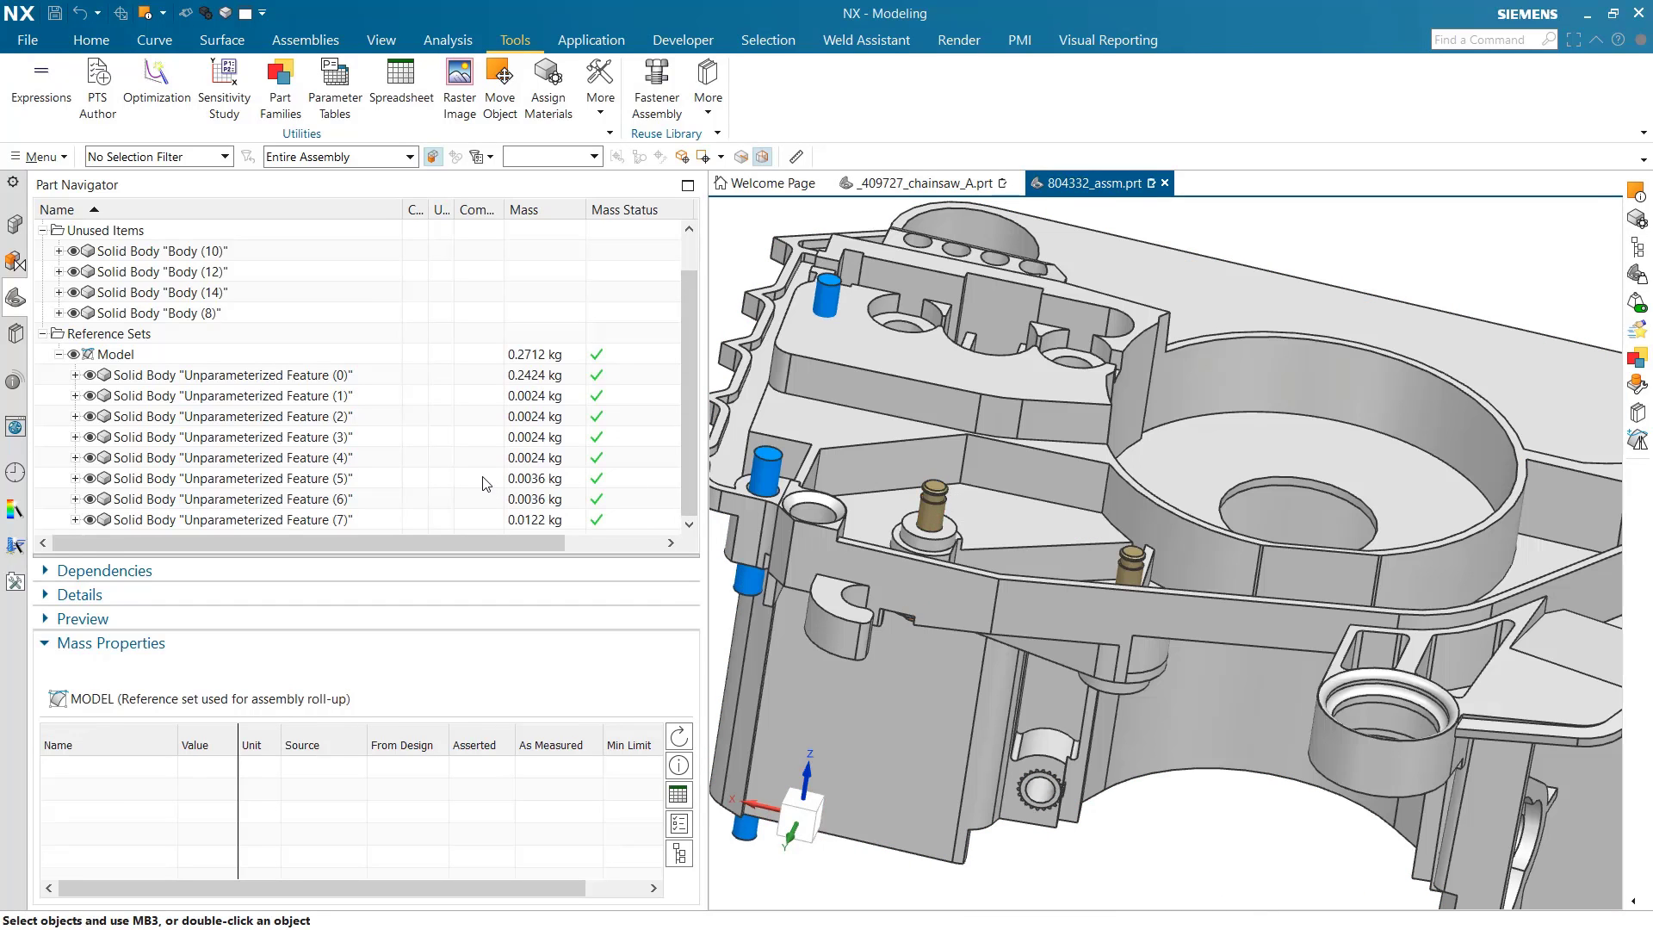
{"action": "left_click", "coordinate": [525, 496]}
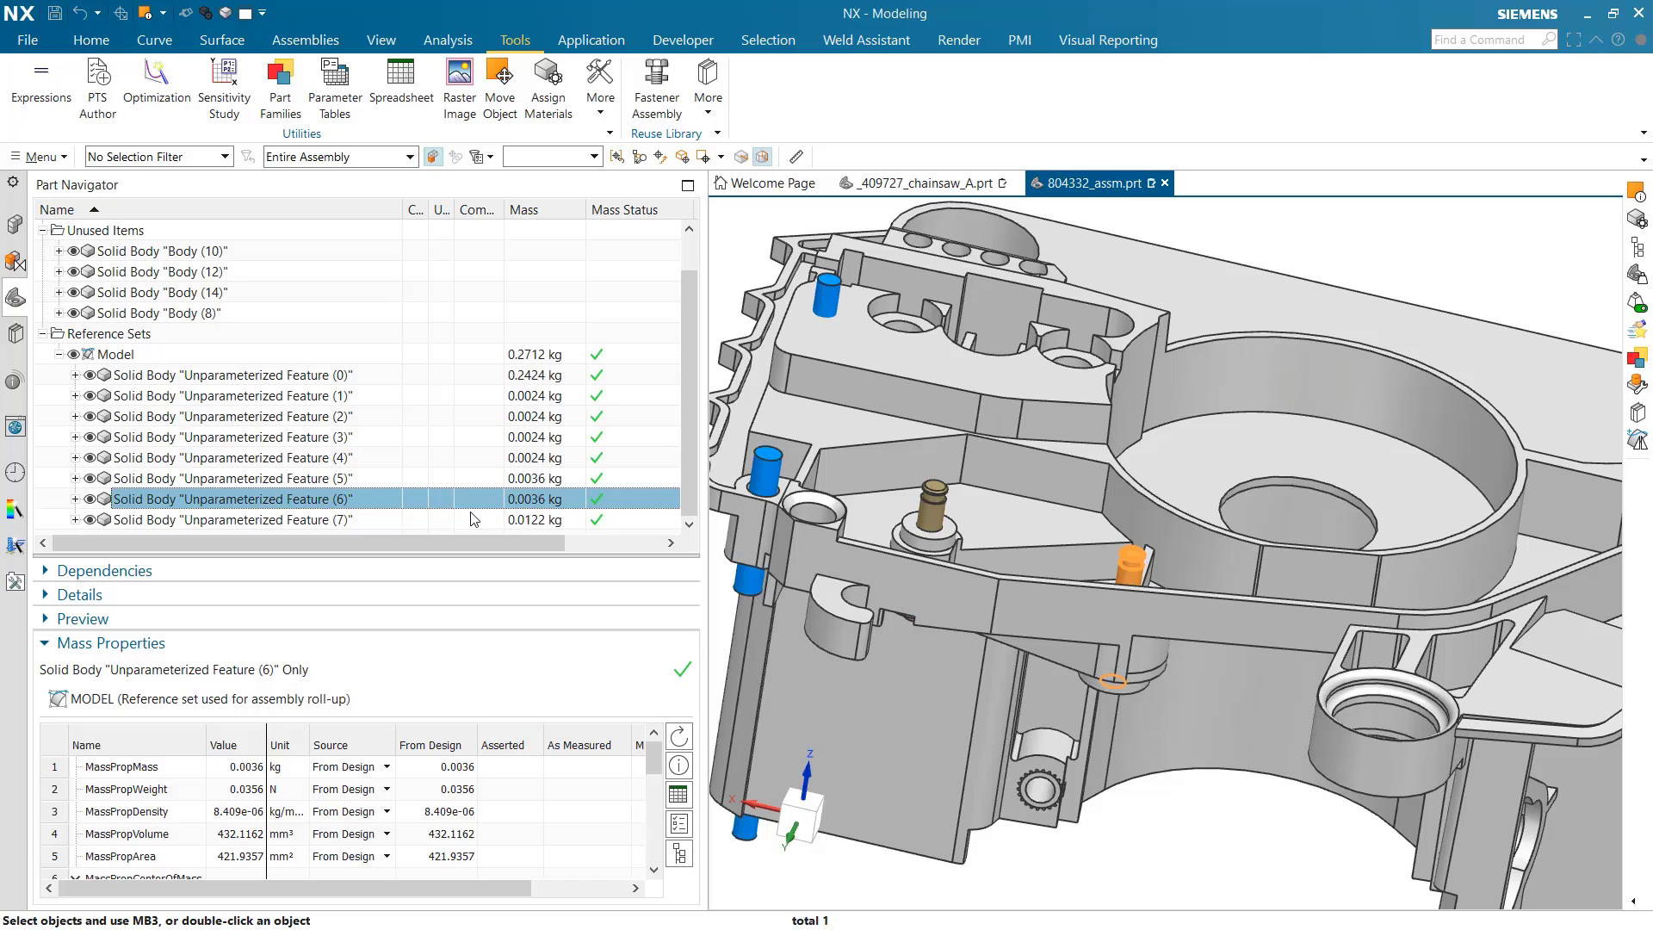
{"action": "left_click", "coordinate": [521, 482]}
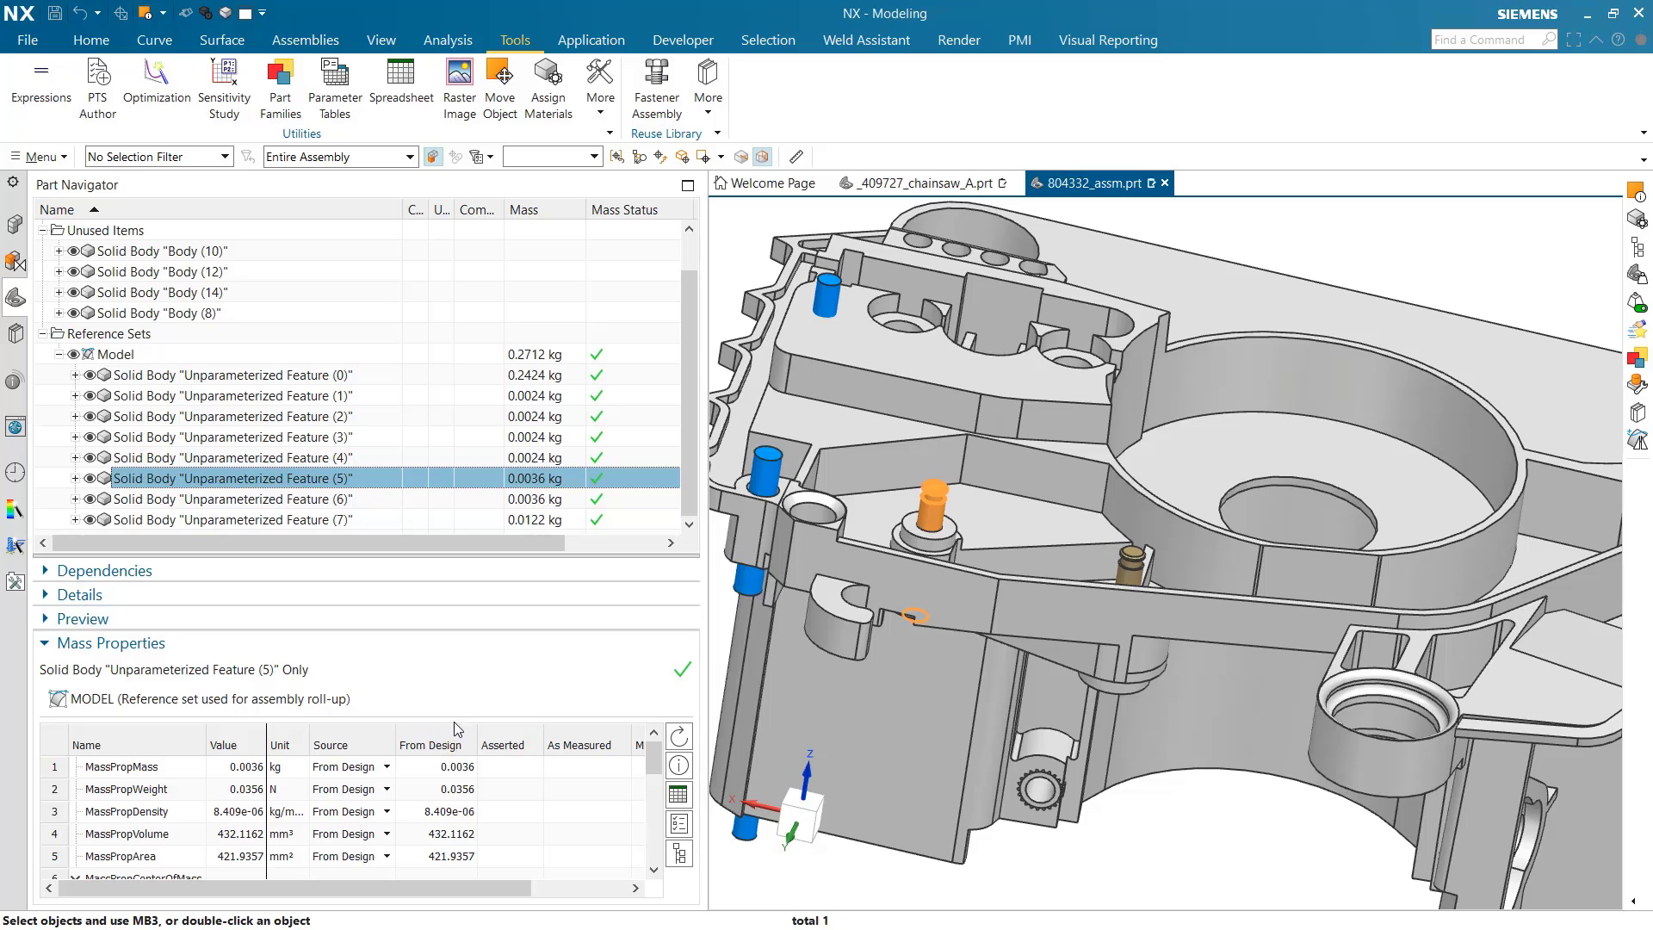
{"action": "left_click", "coordinate": [517, 766]}
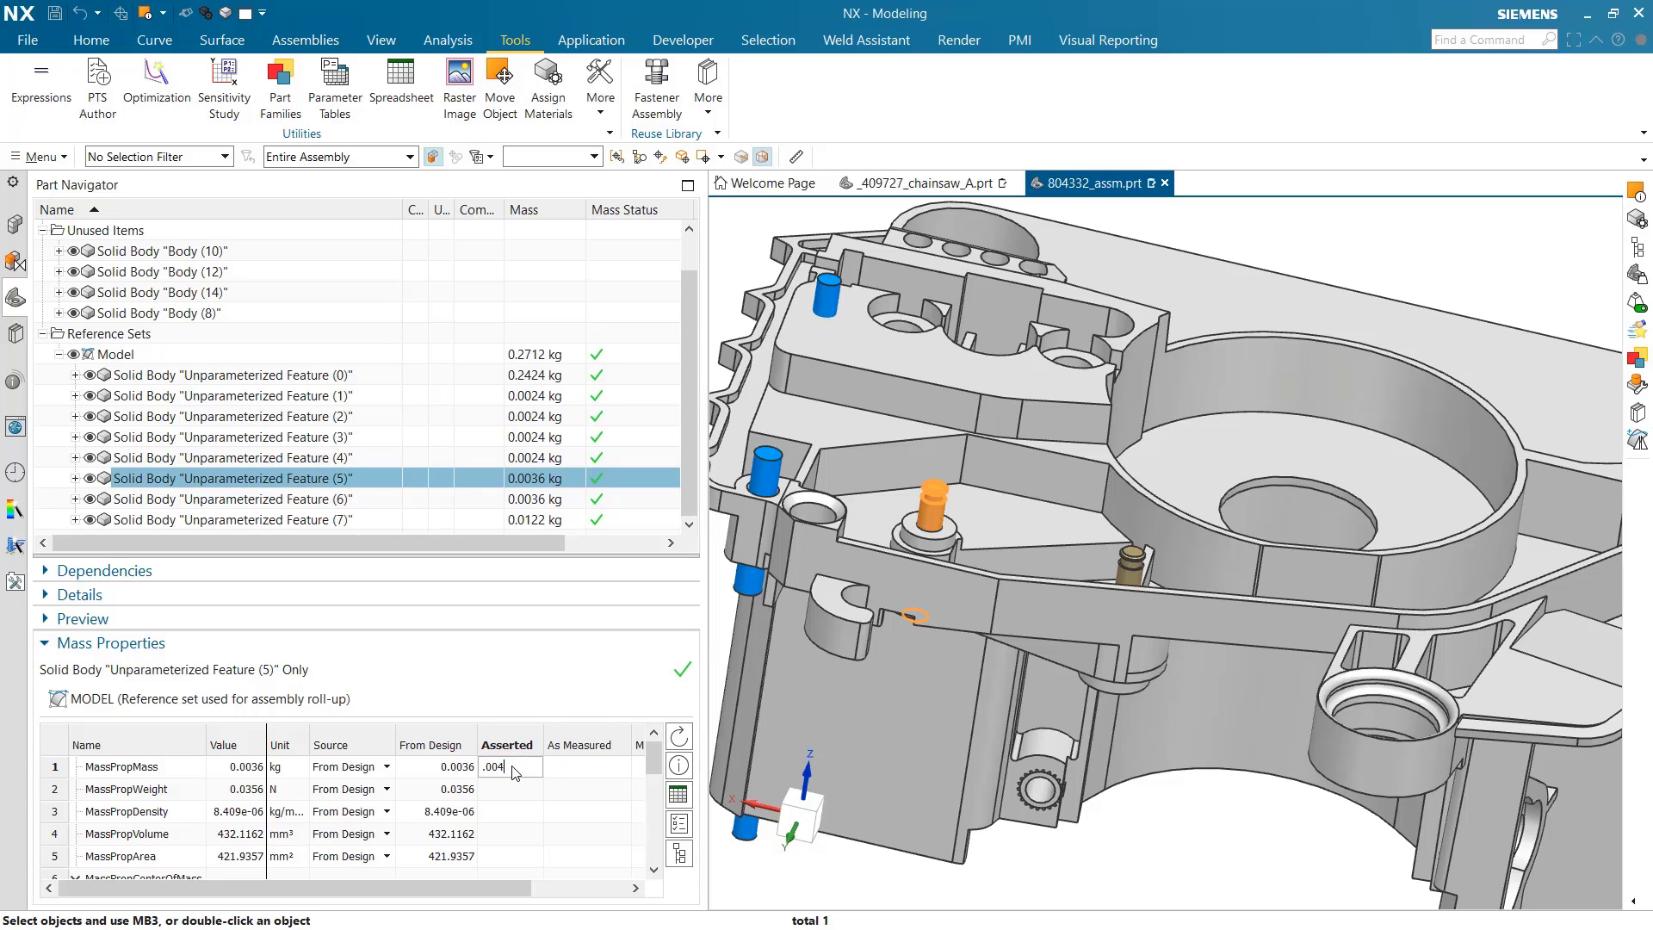
{"action": "key", "text": "Return"}
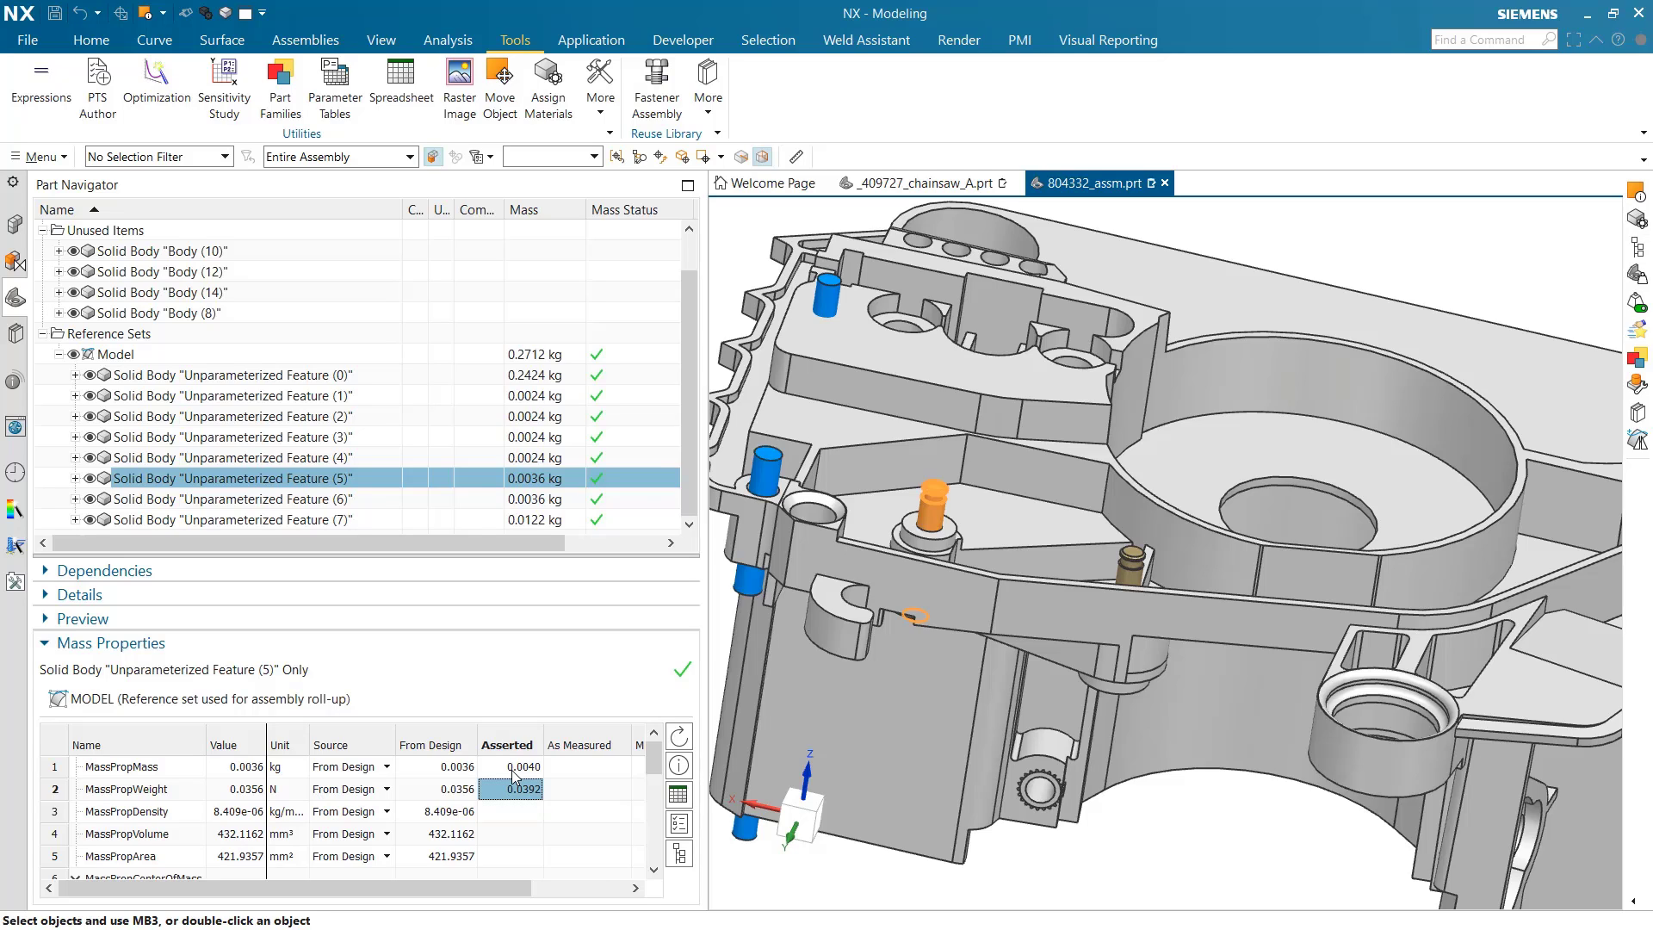
{"action": "left_click", "coordinate": [384, 773]}
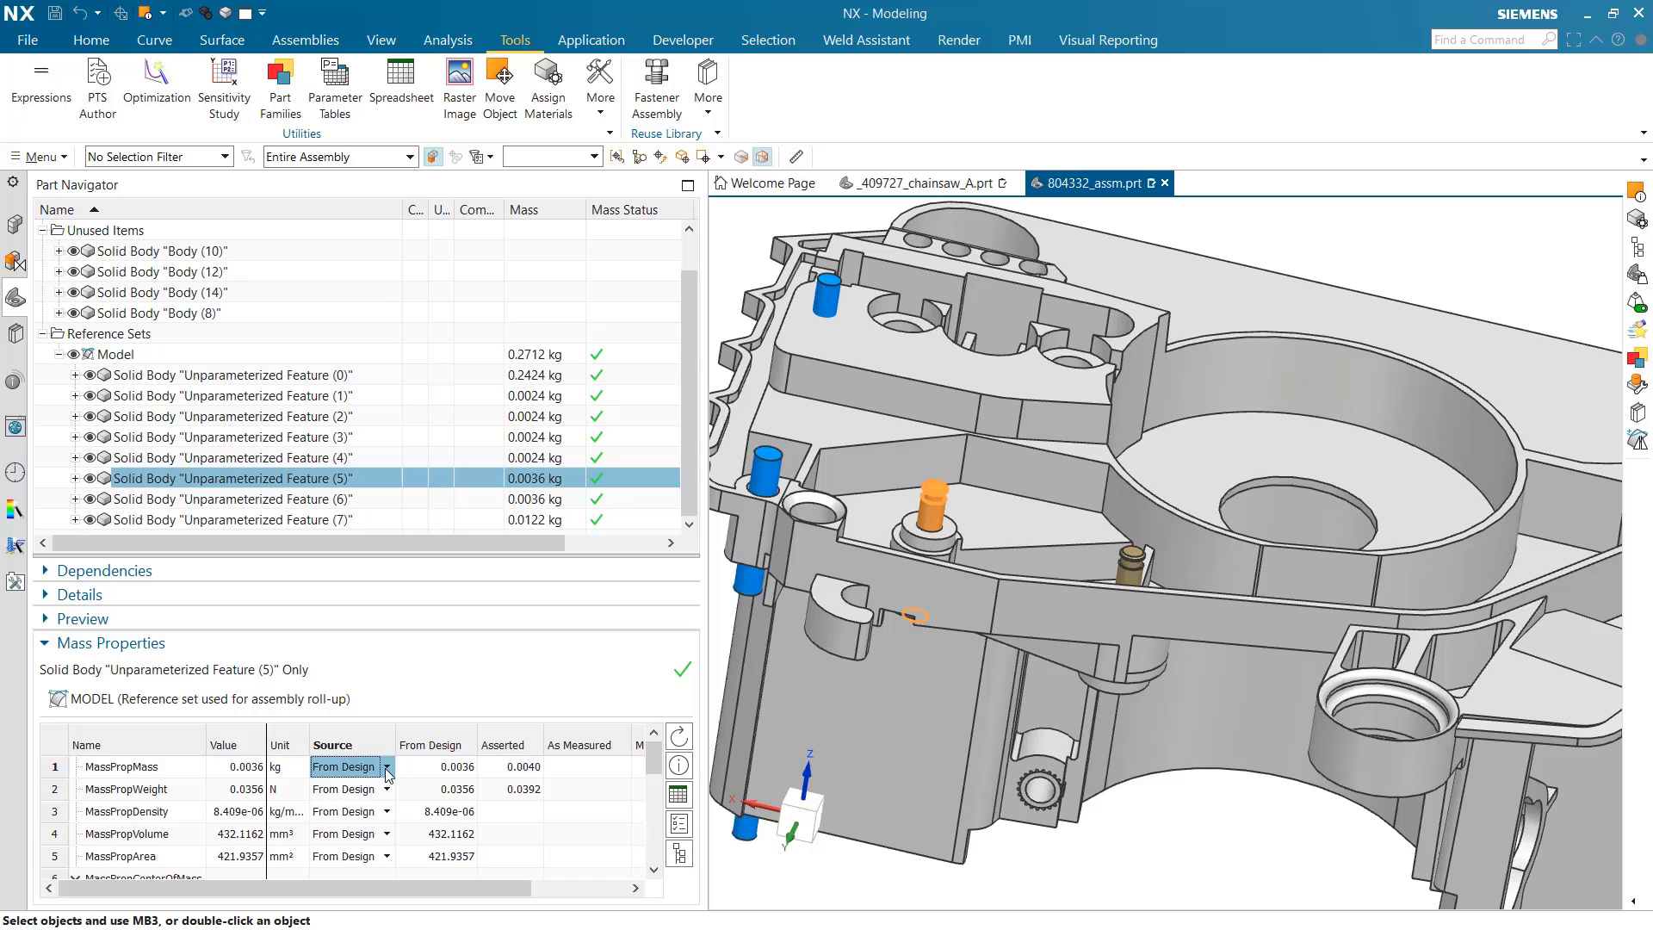
{"action": "left_click", "coordinate": [386, 769]}
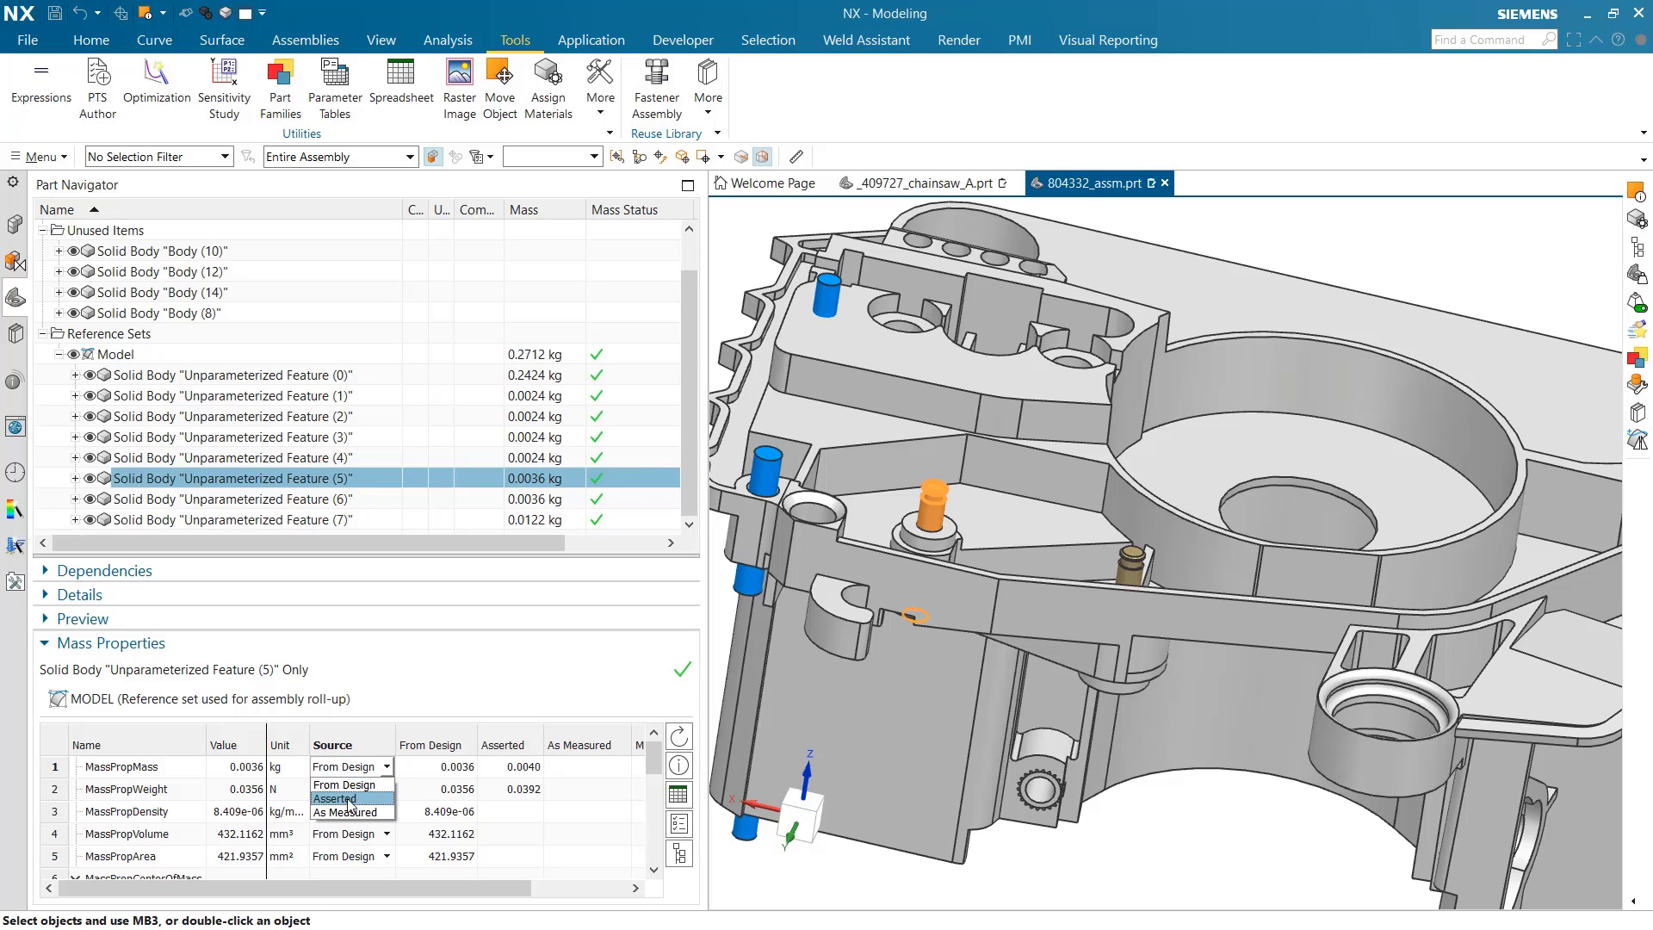
{"action": "left_click", "coordinate": [349, 799]}
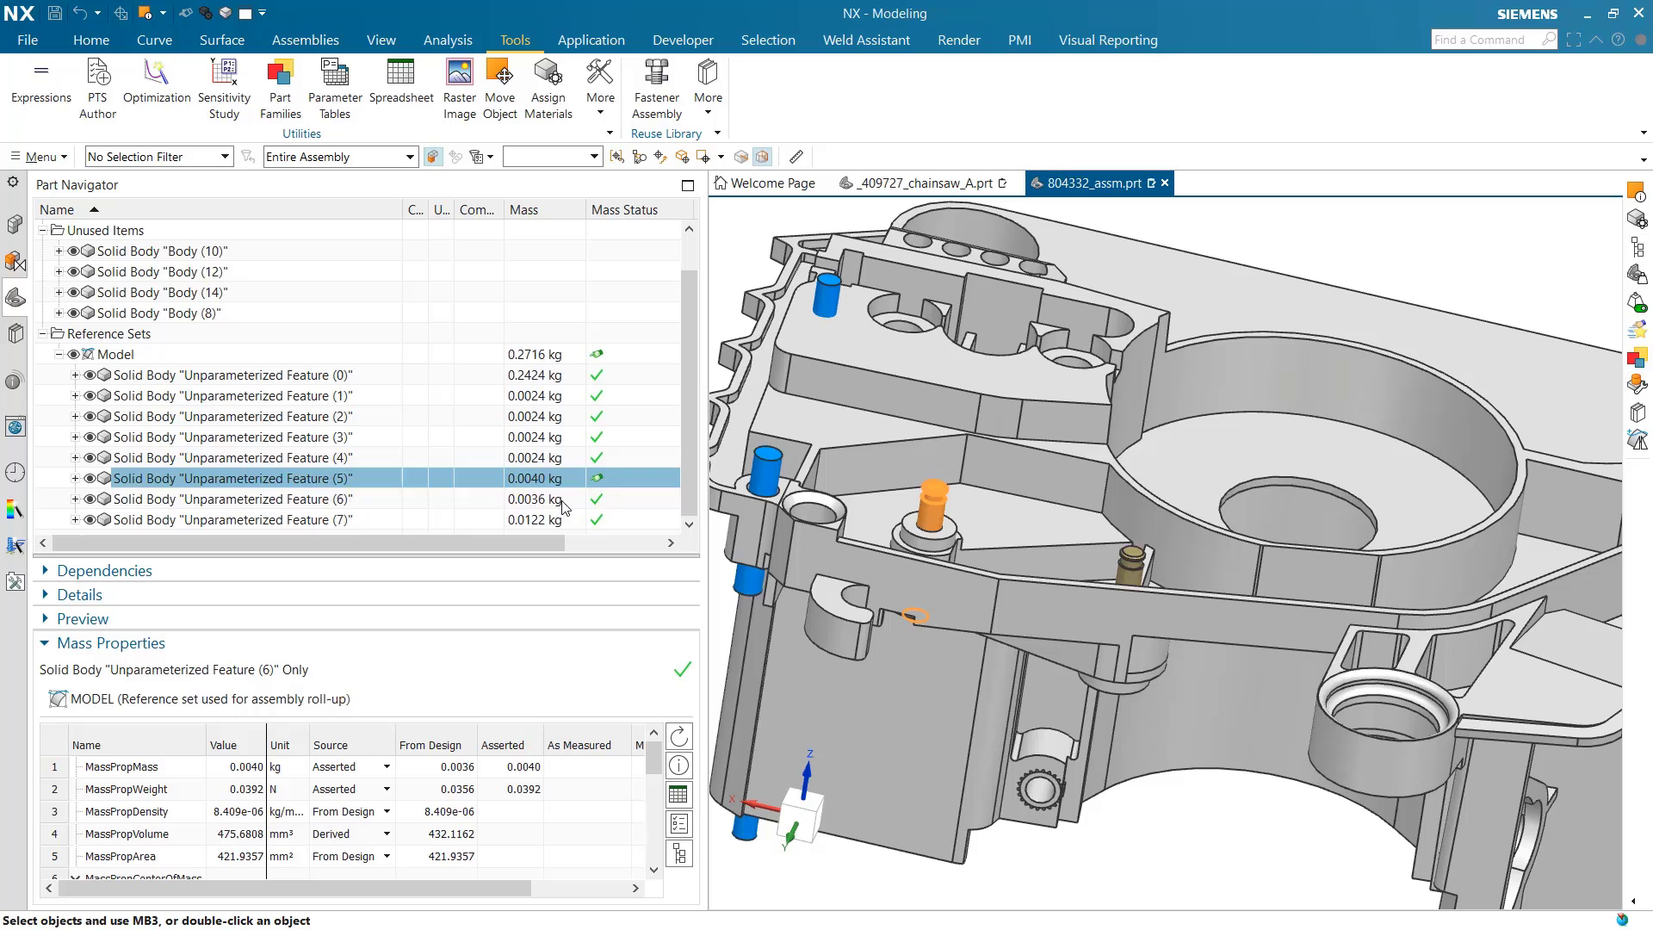
{"action": "left_click", "coordinate": [551, 519]}
{"action": "key", "text": "ctrl+j"}
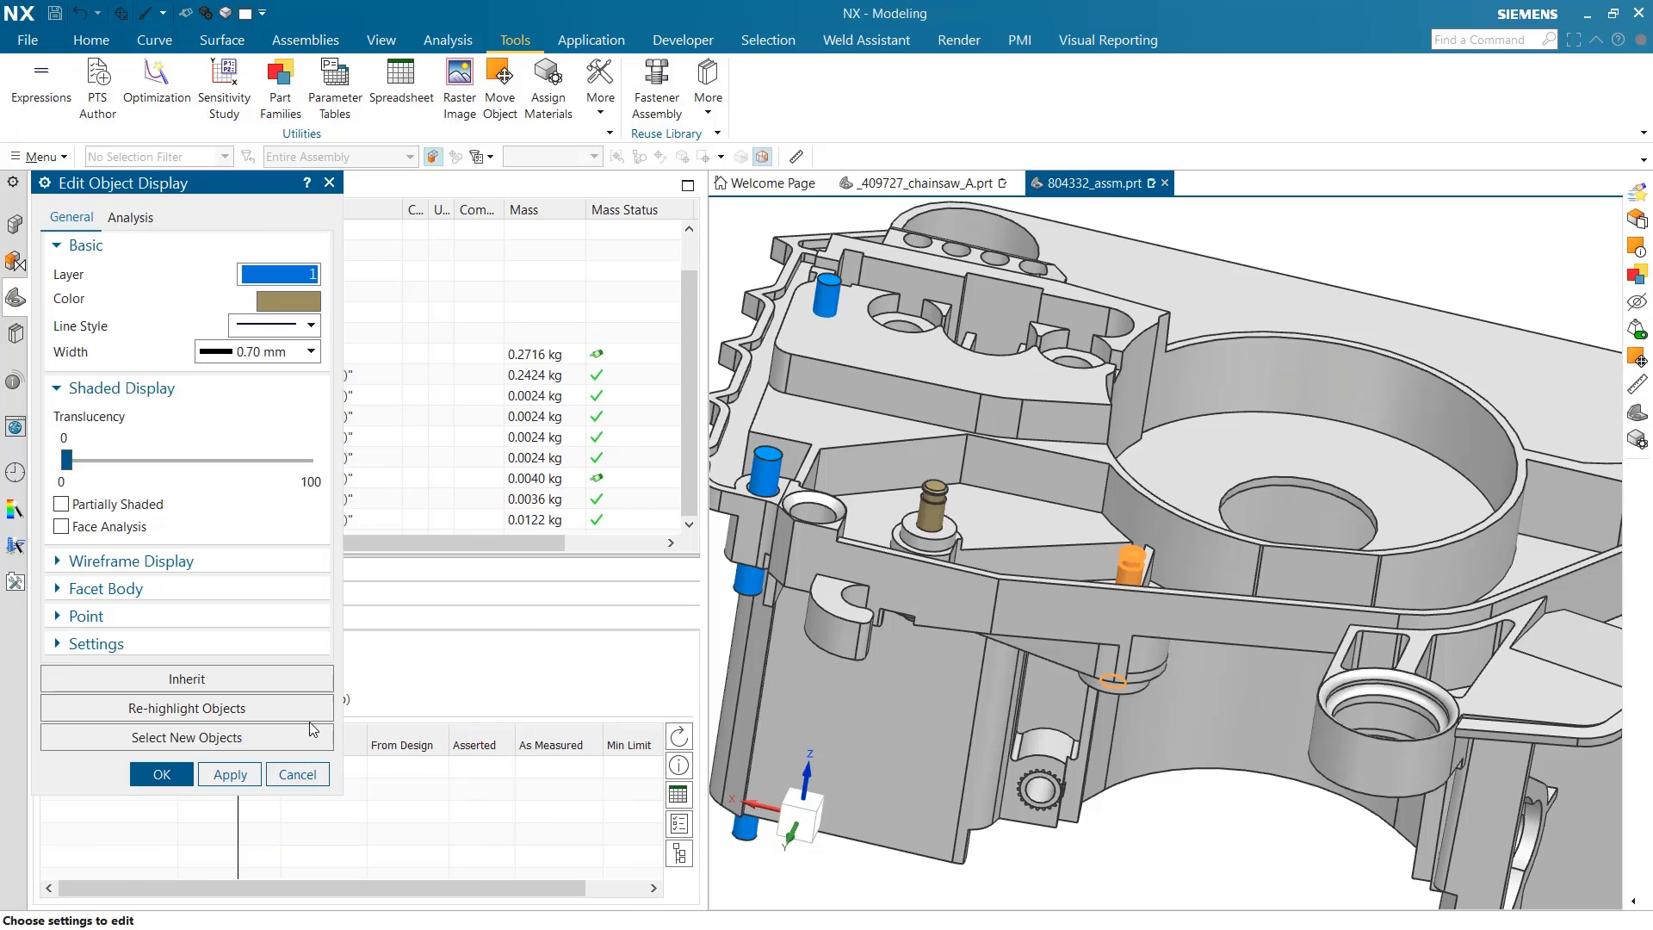
{"action": "left_click", "coordinate": [297, 775]}
- Enter an asserted mass of 0.0040 kg for solid body Unparameterized Feature (6) and switch its mass source to Asserted
{"action": "left_click", "coordinate": [565, 504]}
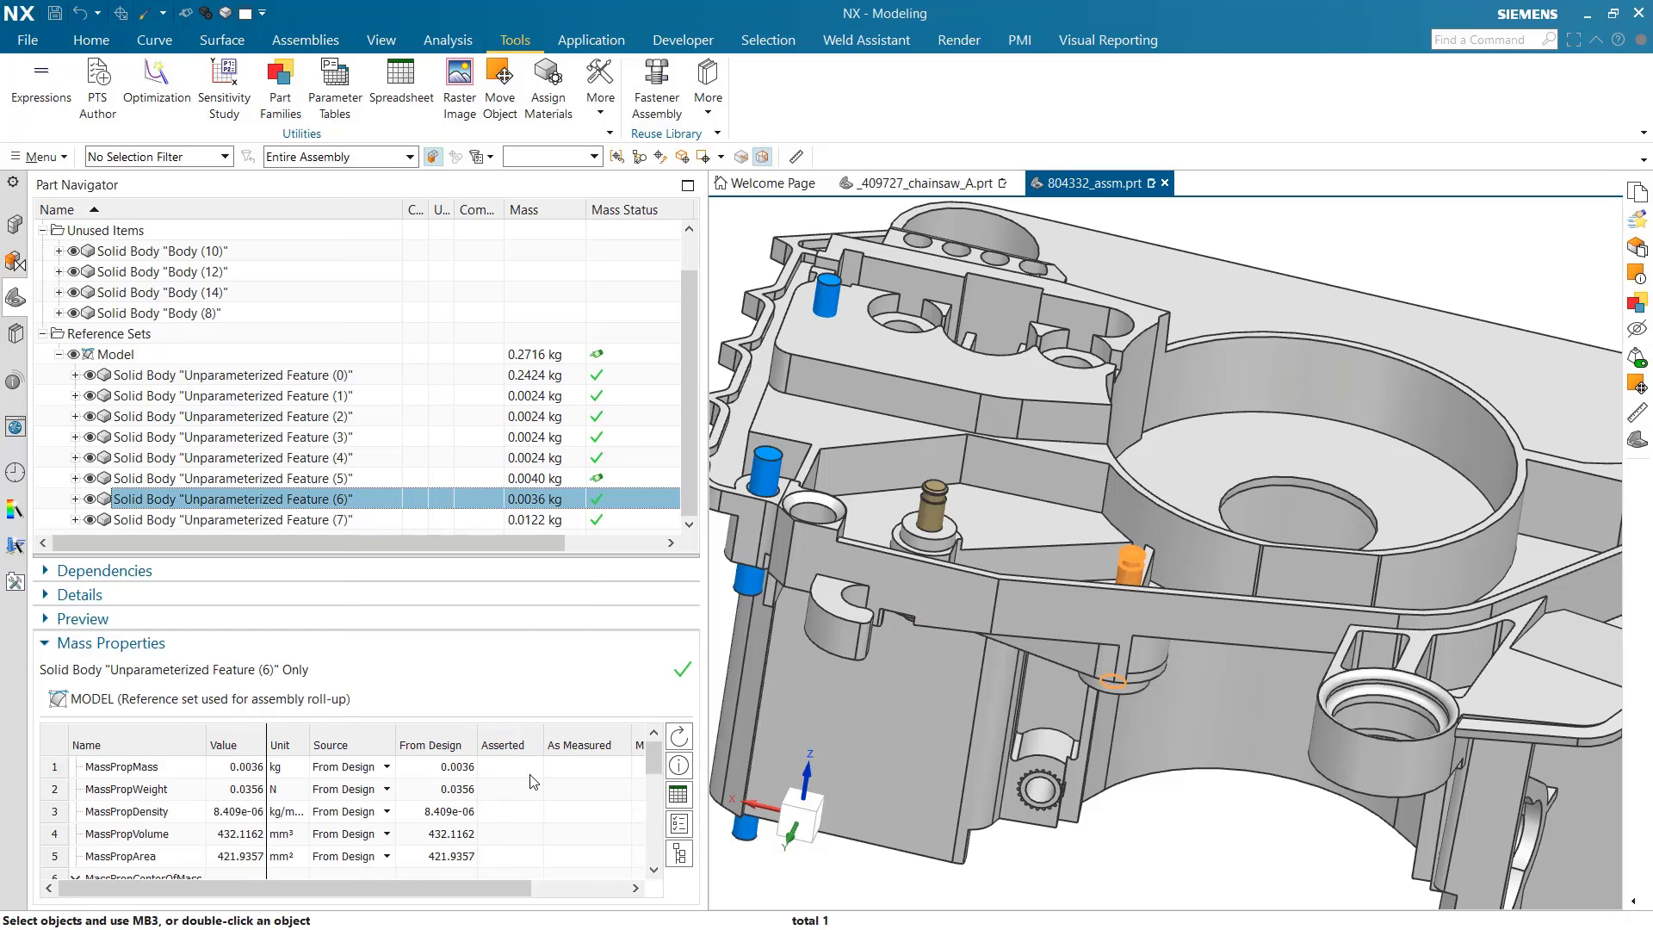
{"action": "left_click", "coordinate": [527, 768]}
{"action": "type", "text": ".00"}
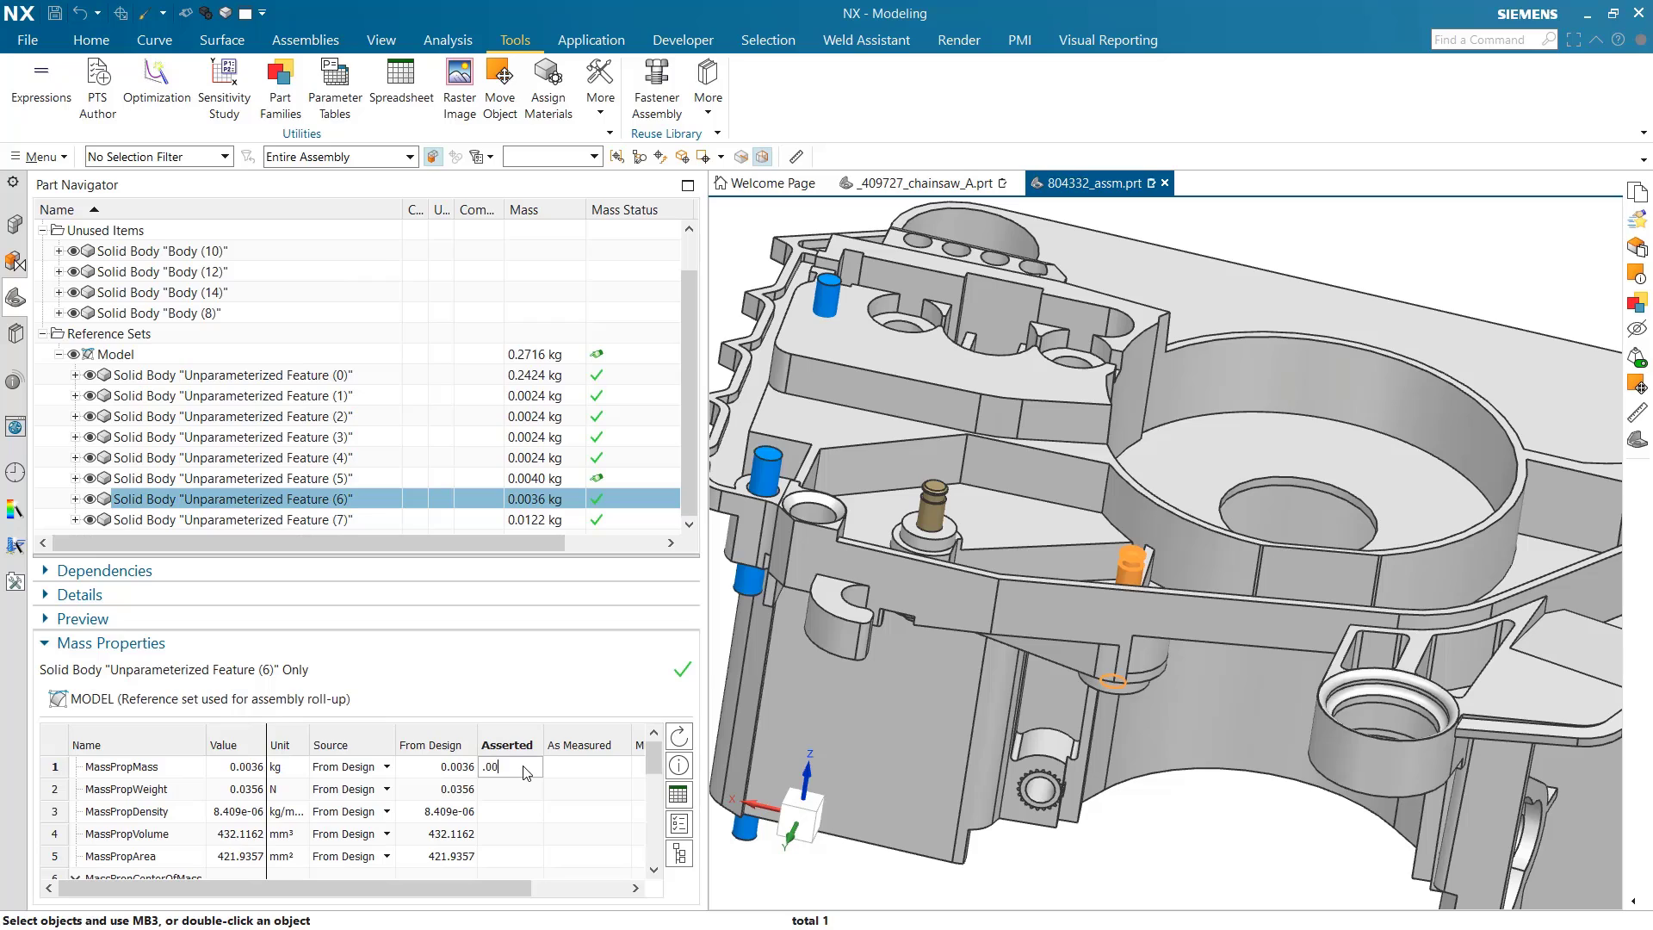
{"action": "type", "text": "40"}
{"action": "key", "text": "Return"}
{"action": "left_click", "coordinate": [379, 769]}
{"action": "left_click", "coordinate": [387, 767]}
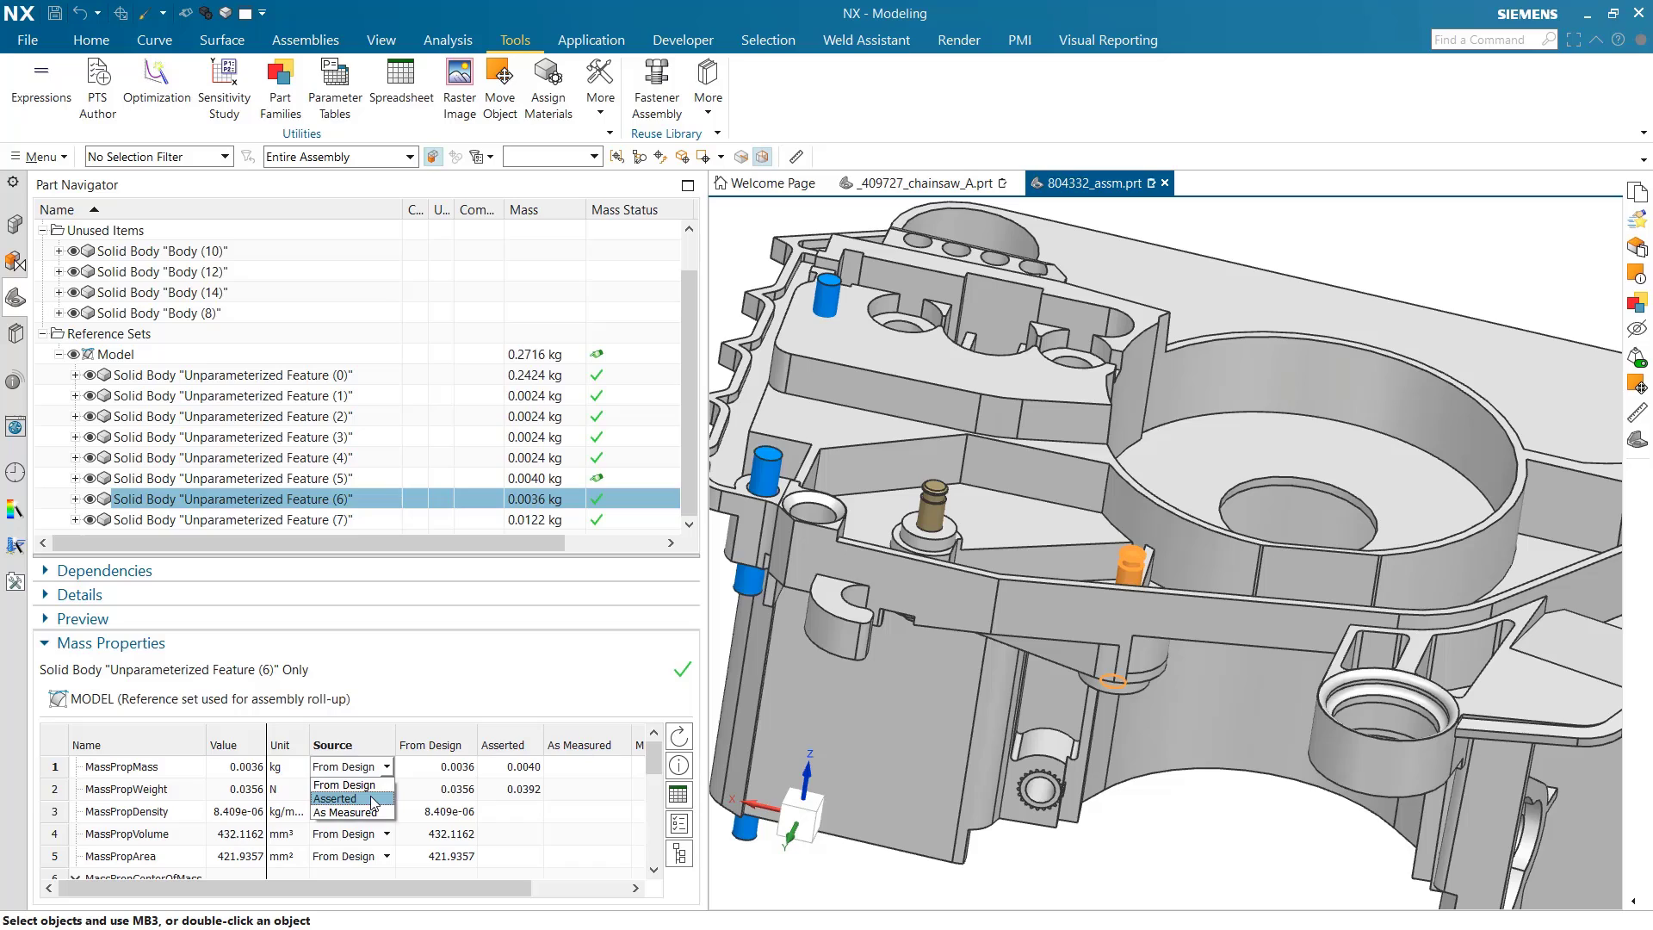
{"action": "left_click", "coordinate": [344, 798]}
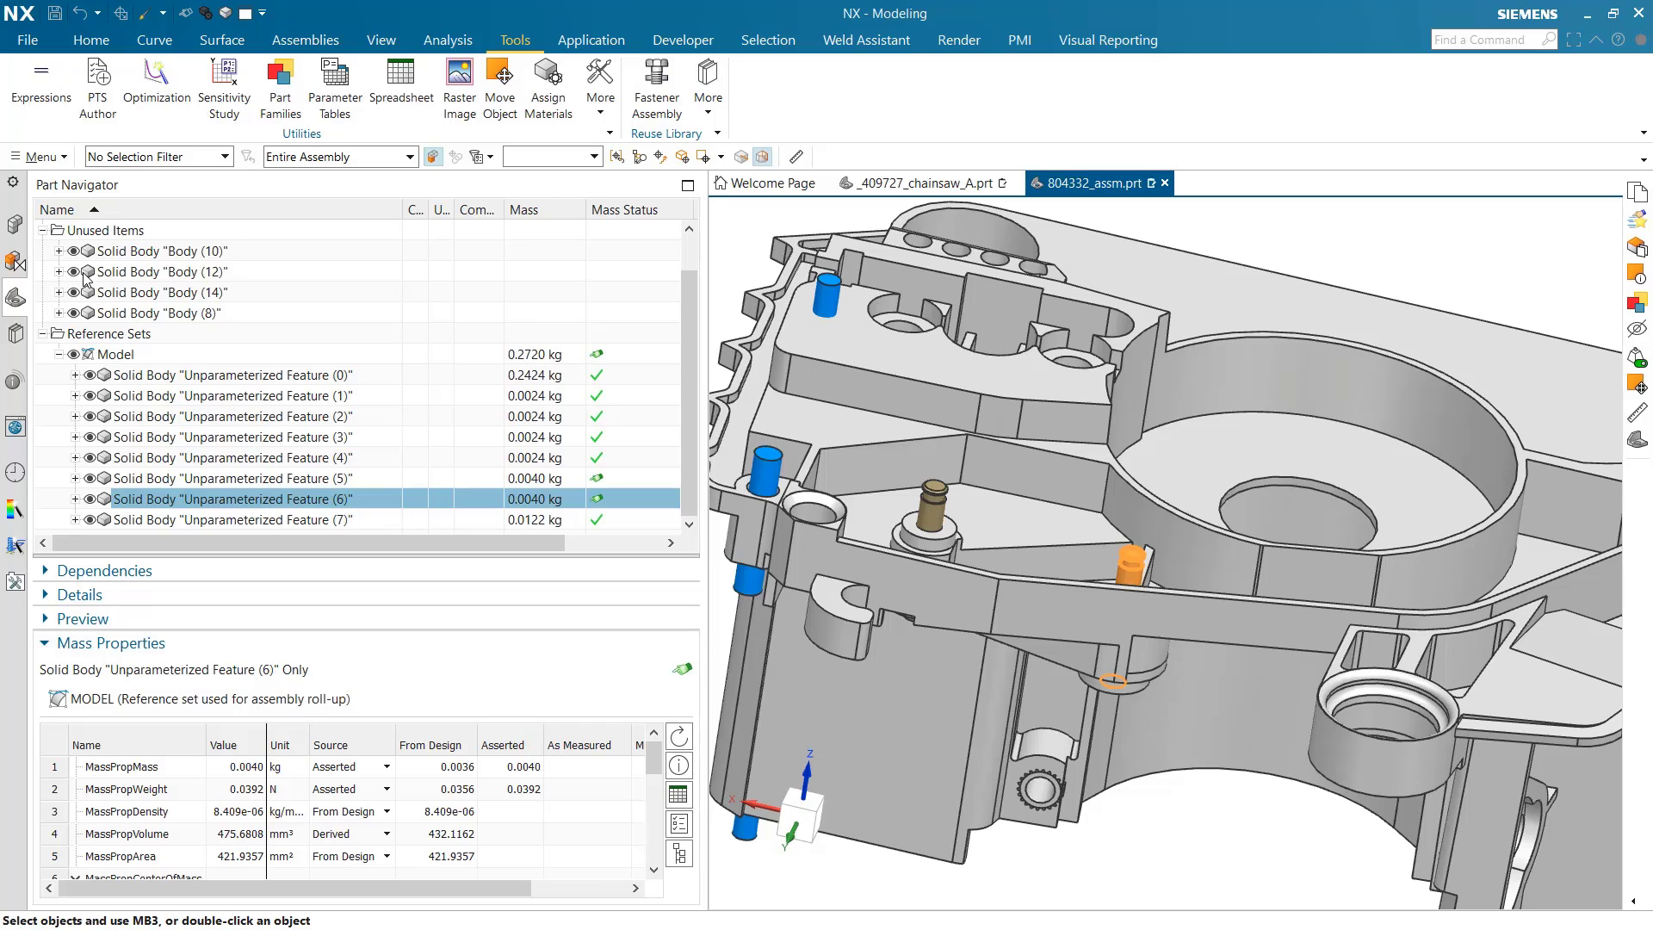
- Update the mass properties of 804332_assm at assembly level and compare its mass with the Model reference set's
{"action": "left_click", "coordinate": [14, 225]}
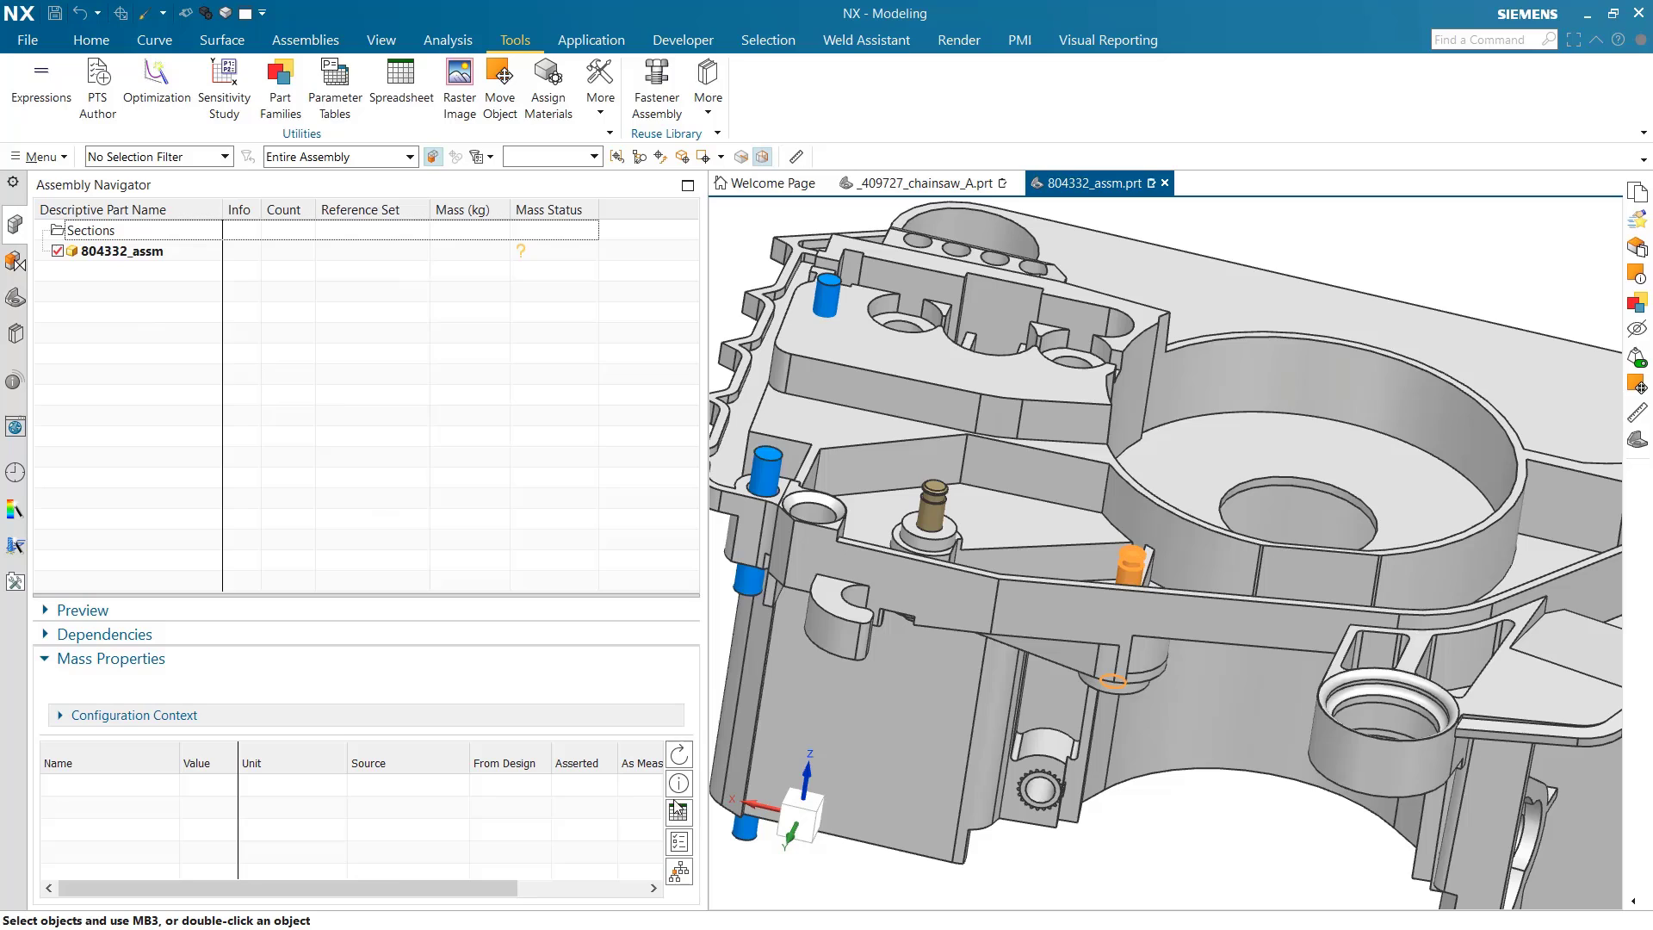
{"action": "left_click", "coordinate": [679, 755]}
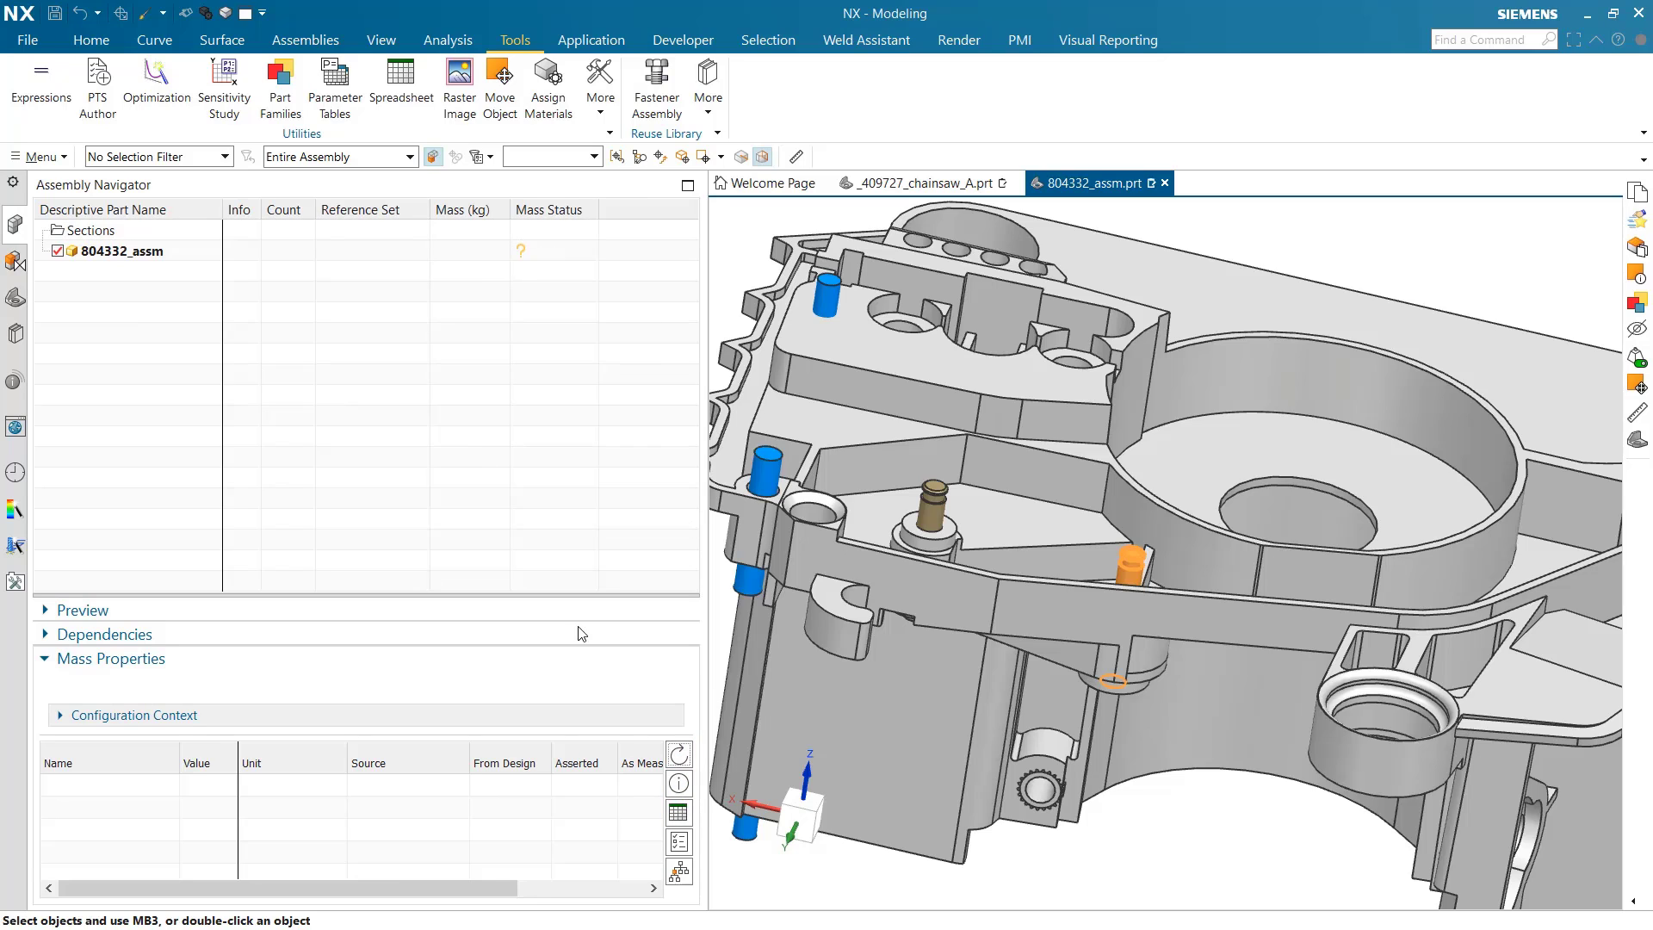
{"action": "left_click", "coordinate": [480, 369]}
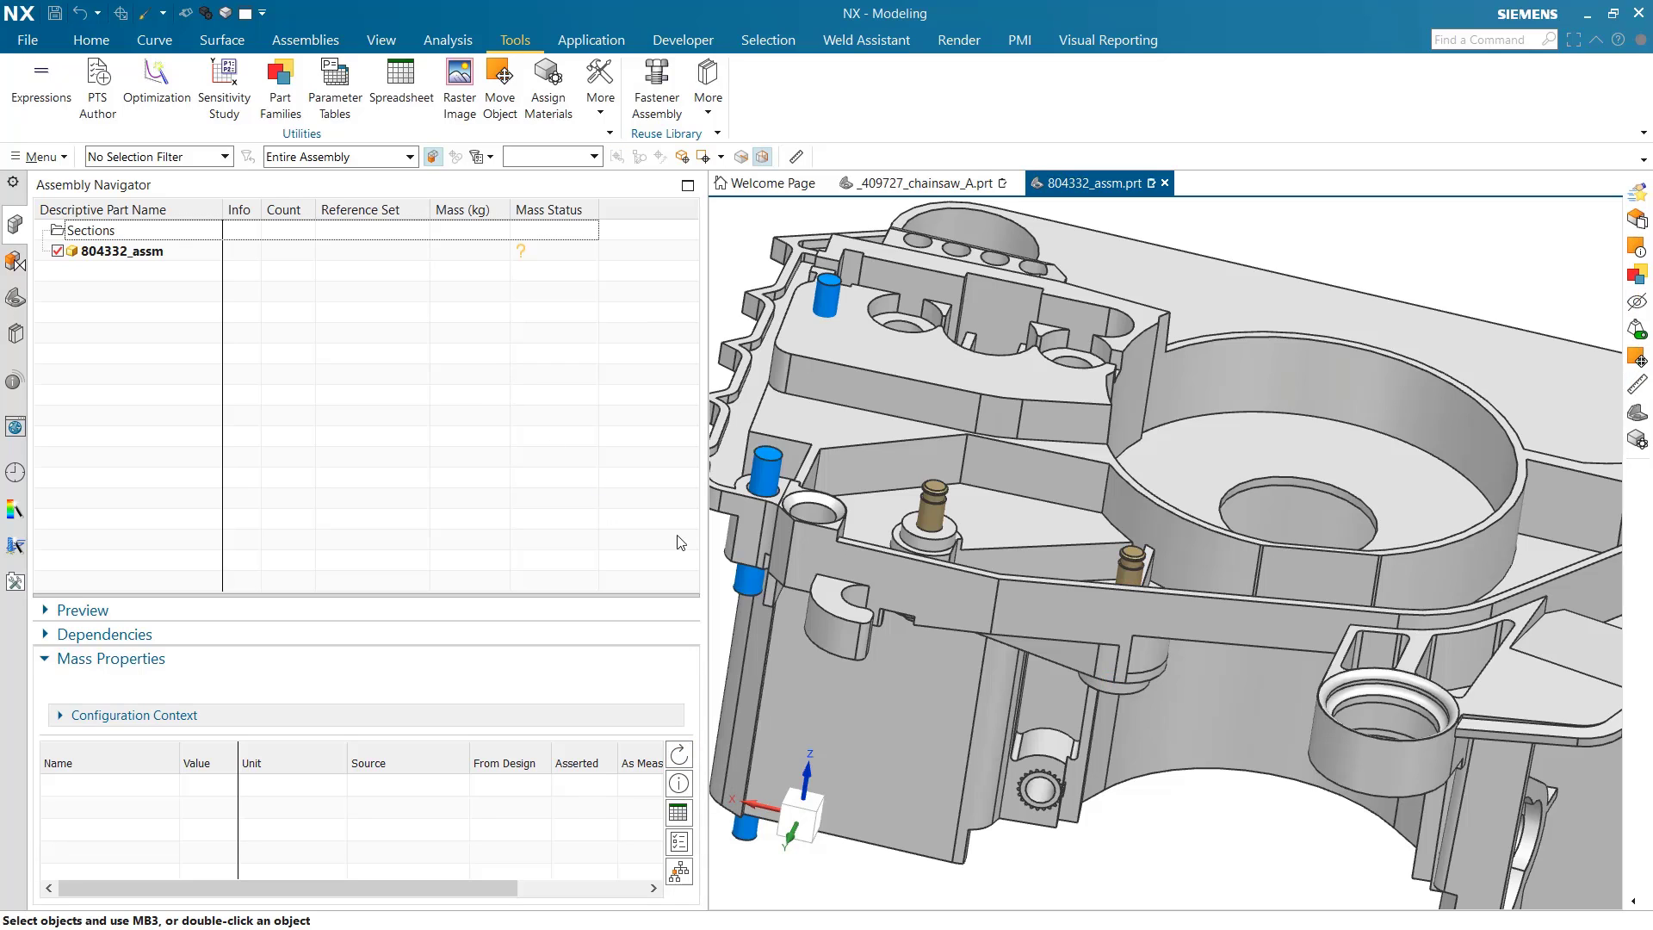
{"action": "left_click", "coordinate": [679, 754]}
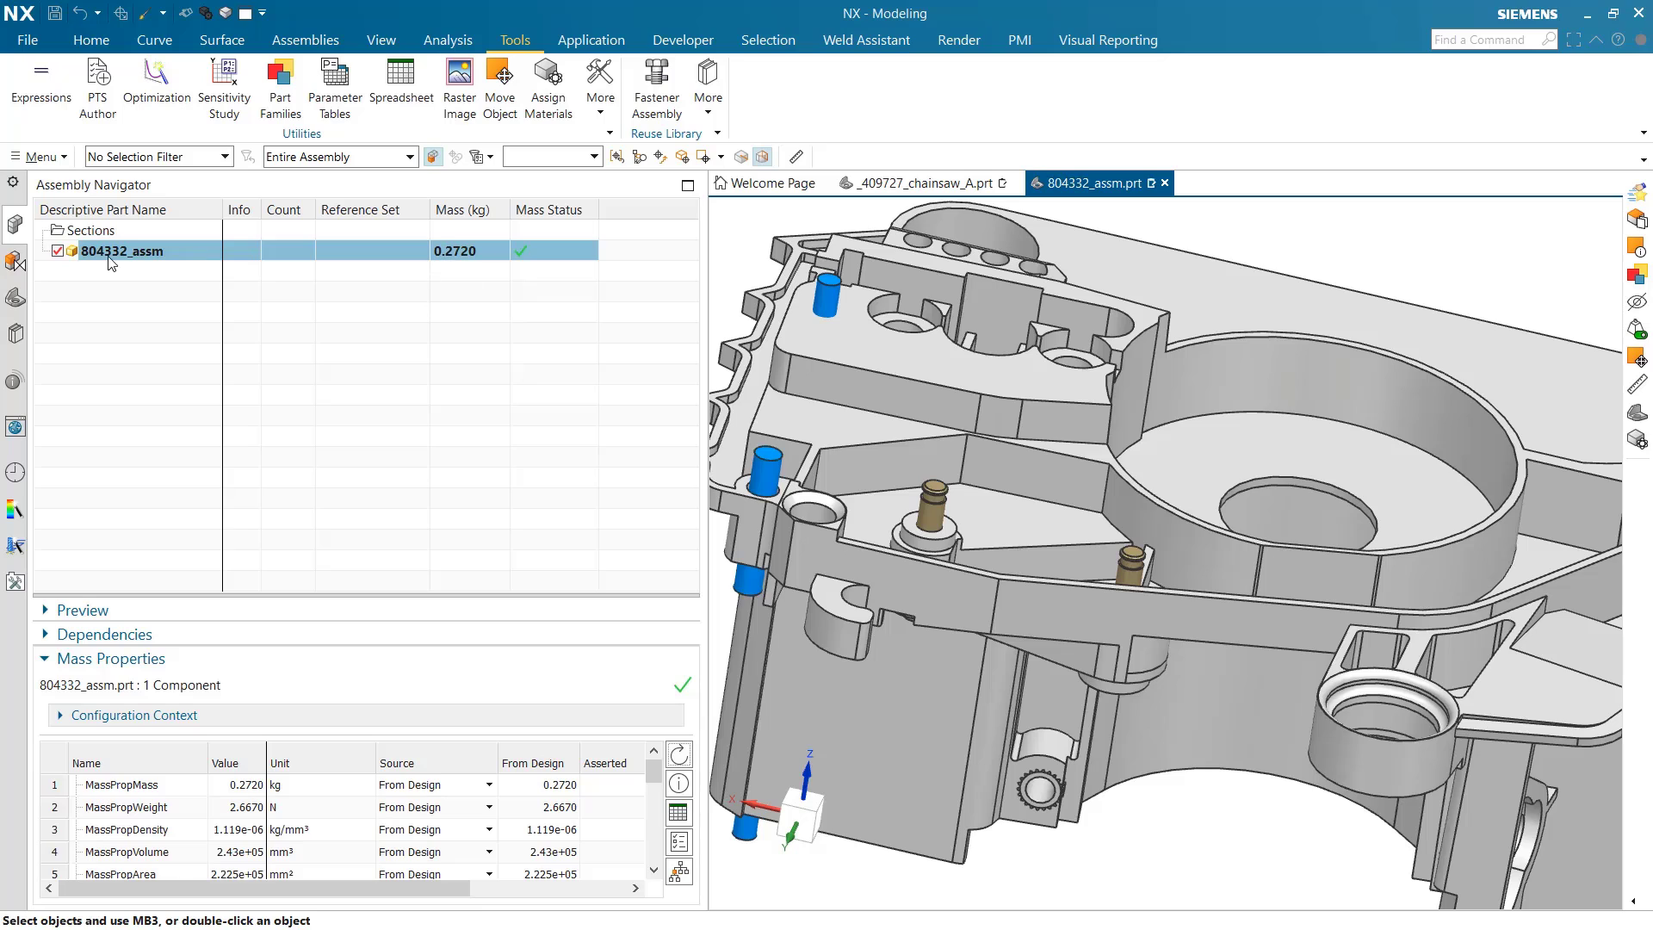
{"action": "left_click", "coordinate": [23, 297]}
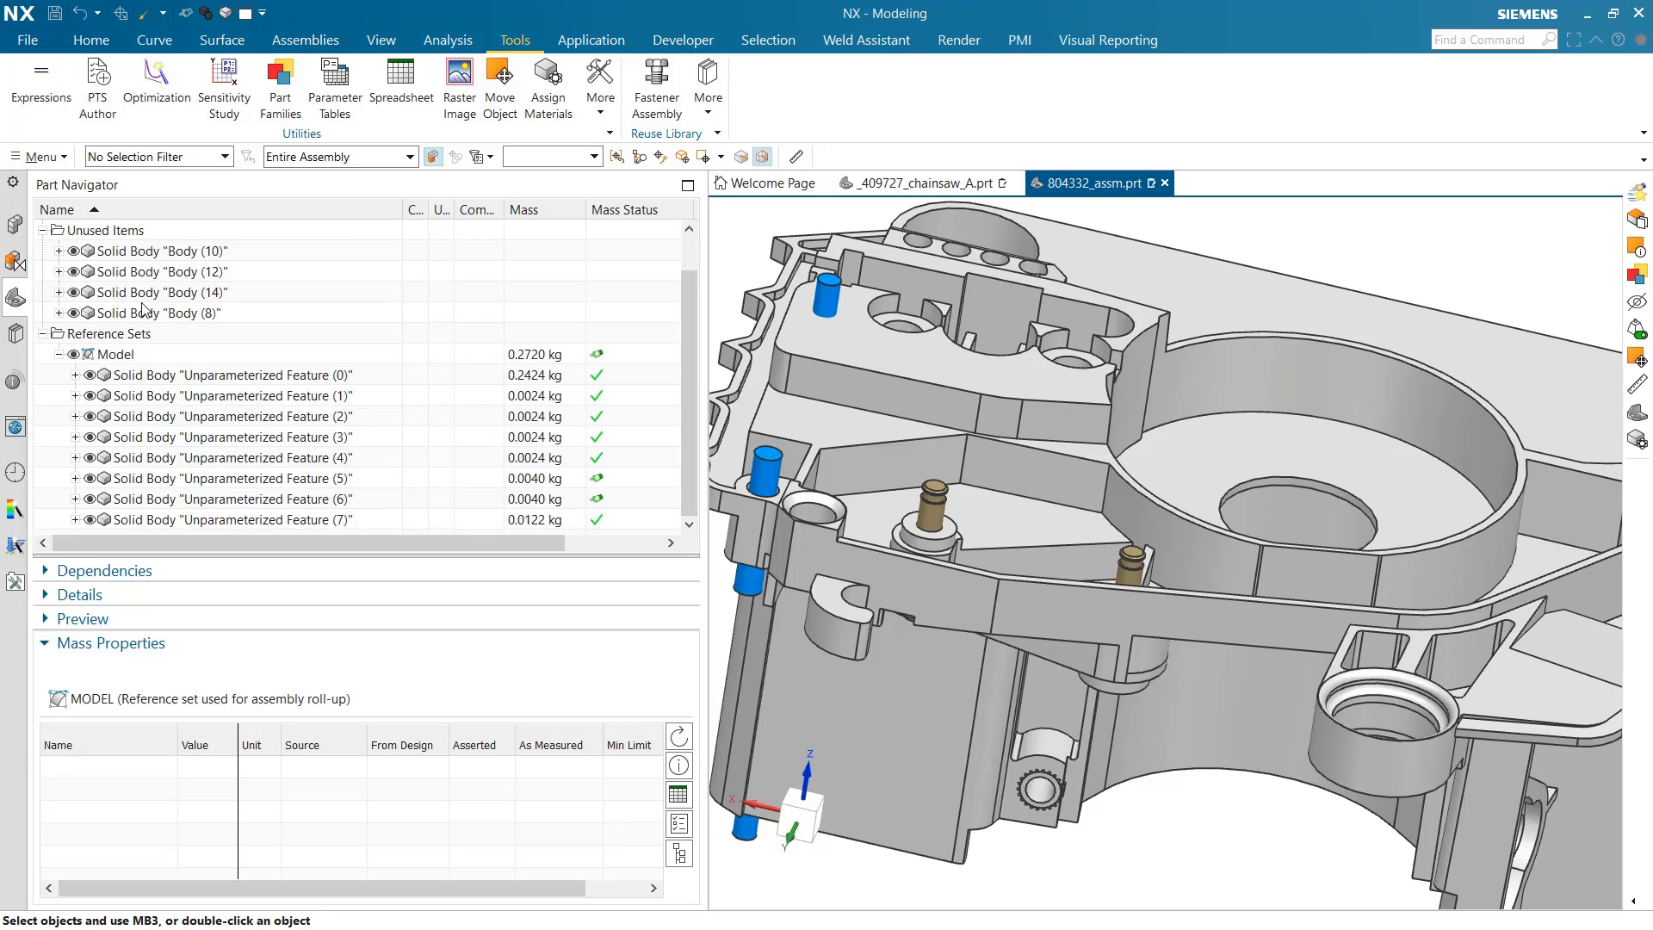
{"action": "left_click", "coordinate": [29, 241]}
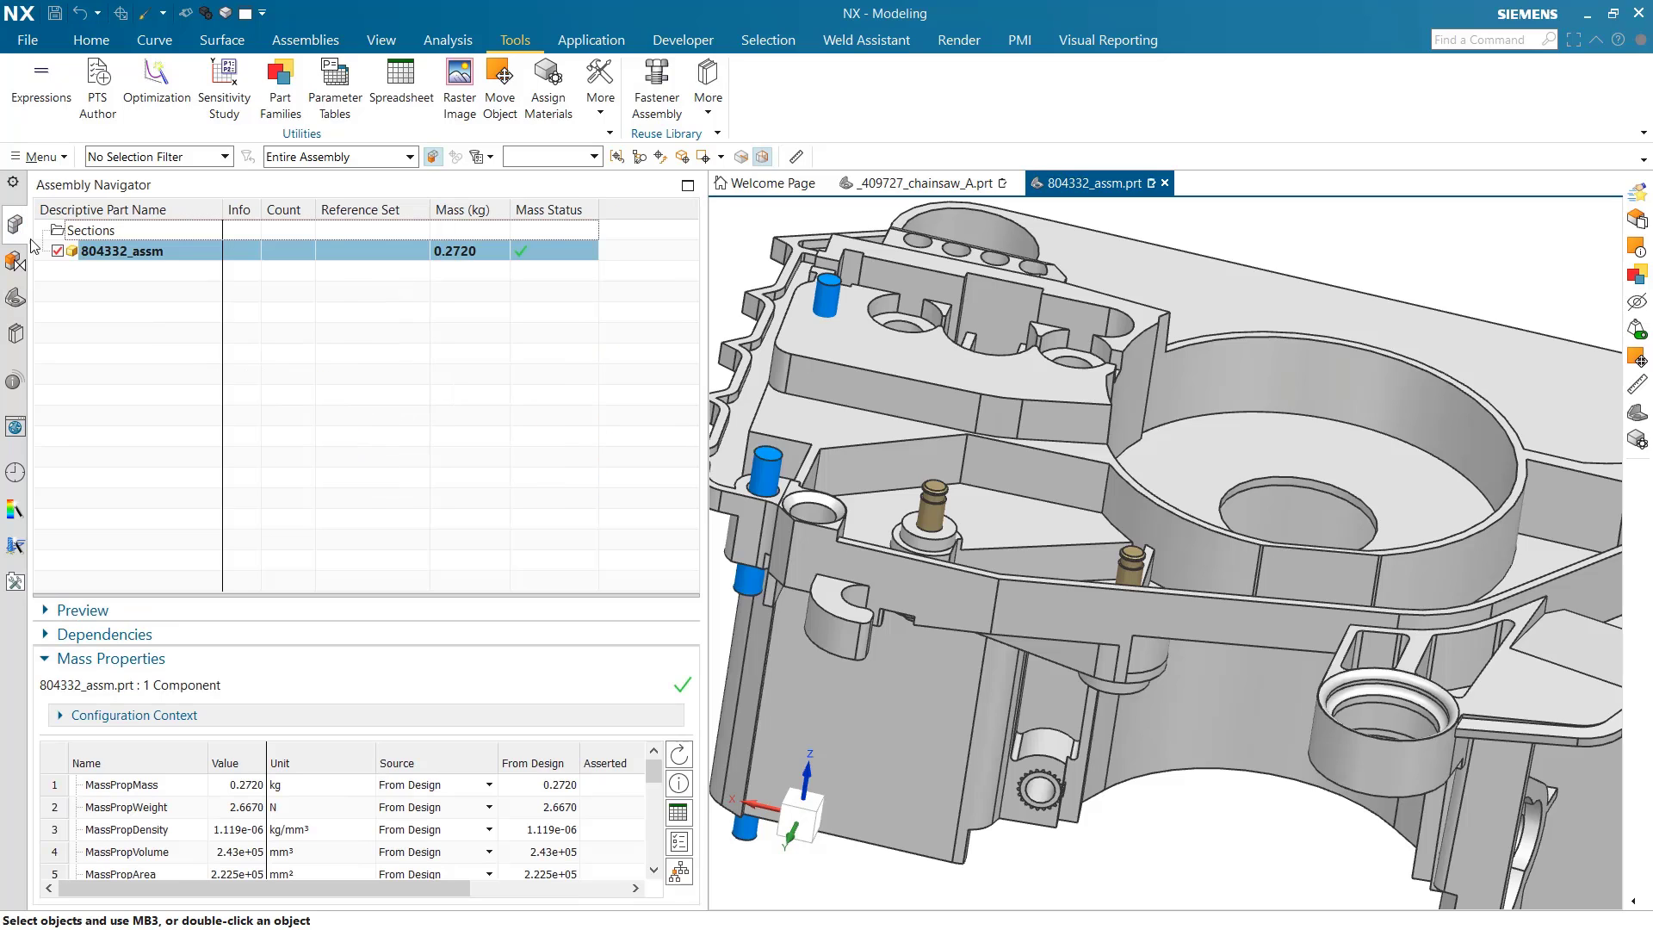